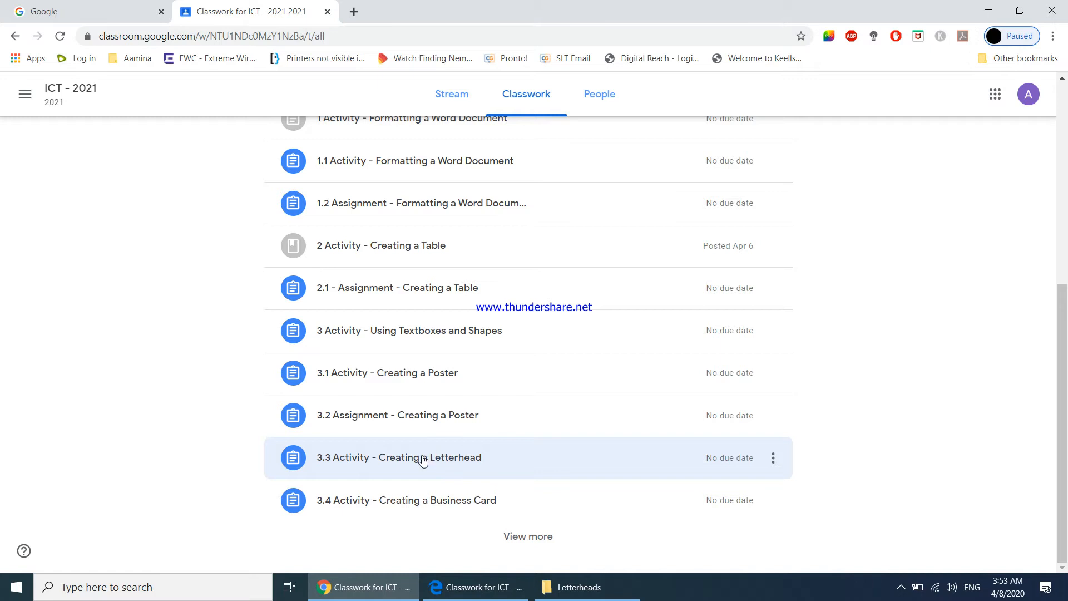
Expand the 3.3 Activity - Creating a Letterhead classwork item and view sample images 1 and 2 in the Letterheads folder
click(422, 459)
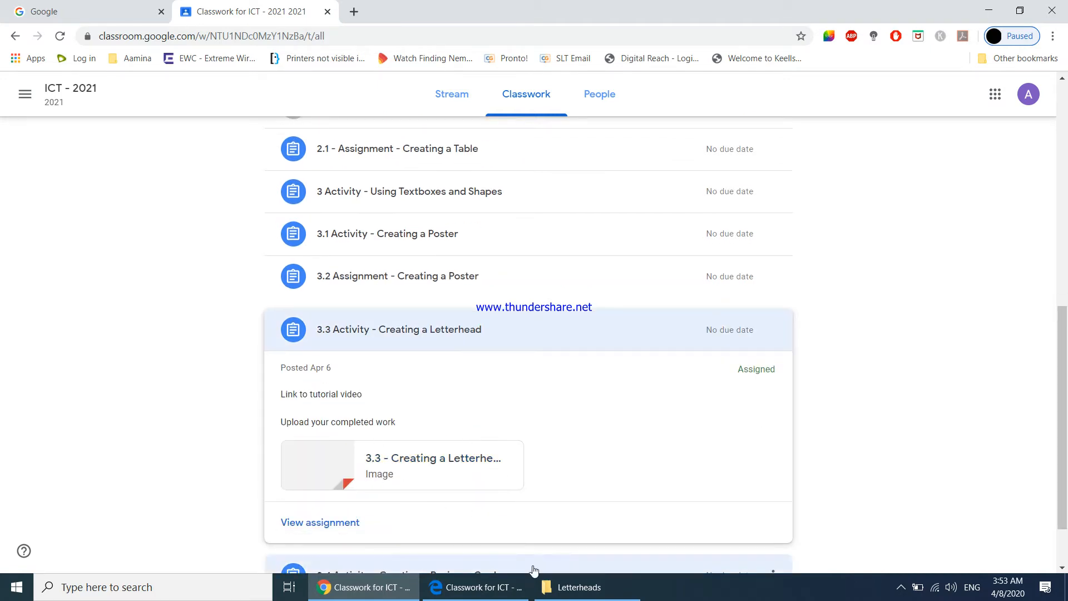
click(563, 587)
right_click(361, 369)
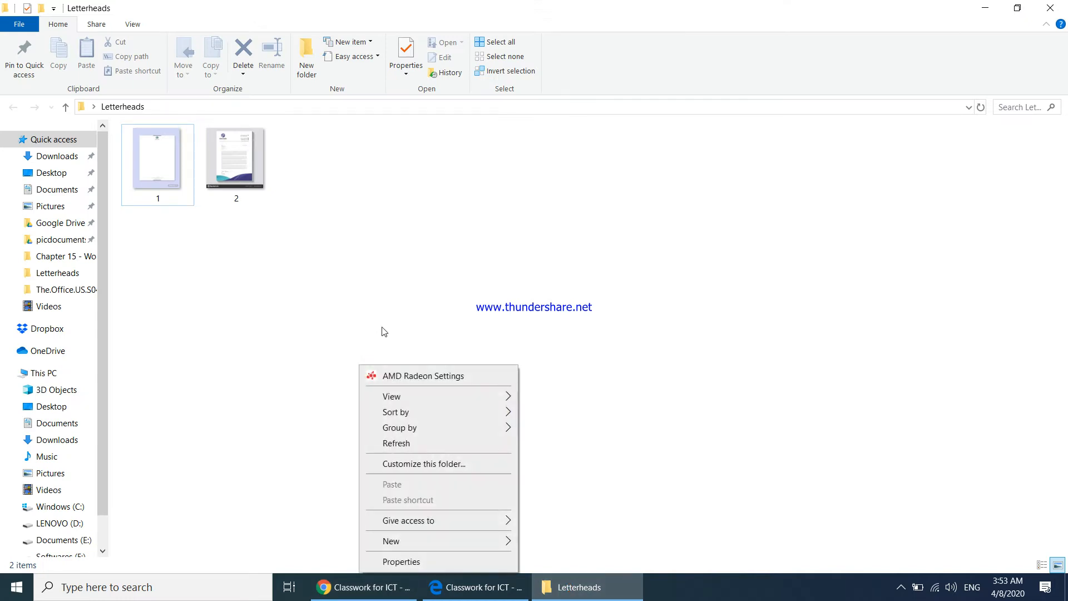
click(394, 444)
double_click(176, 199)
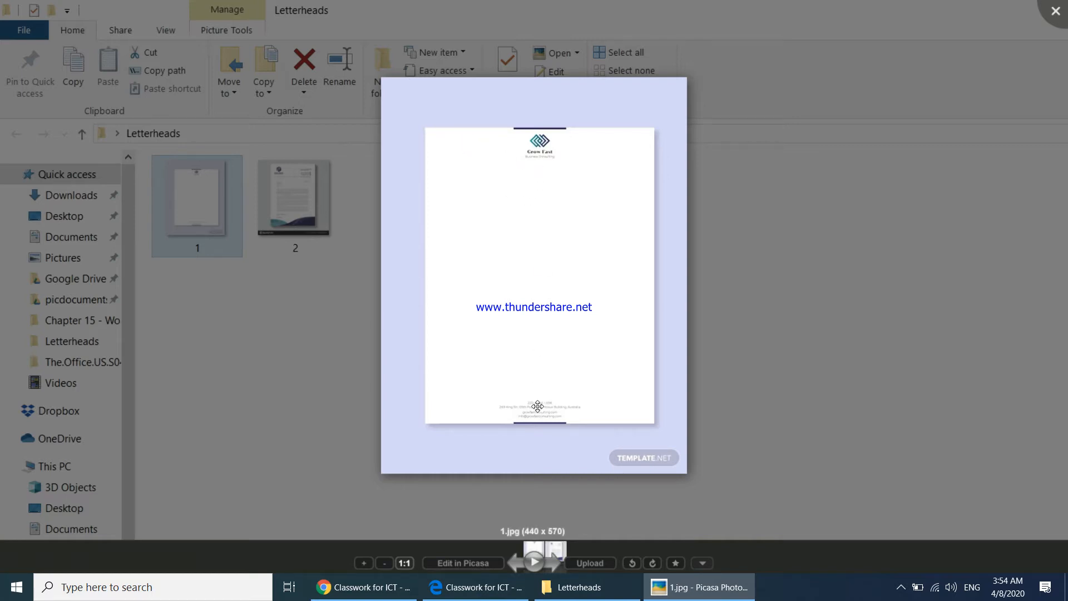
click(554, 563)
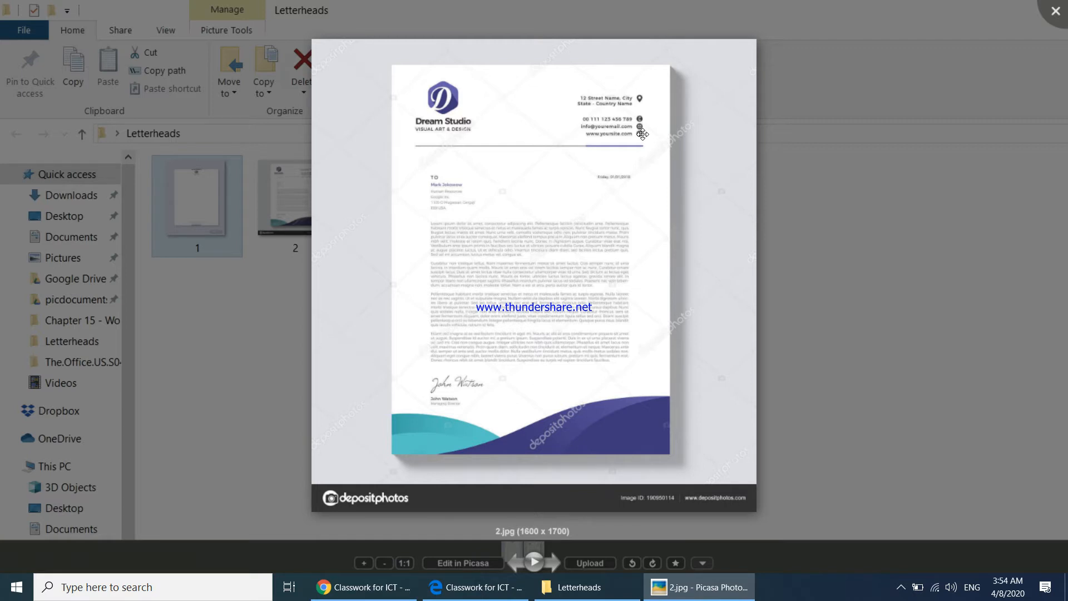
click(1063, 18)
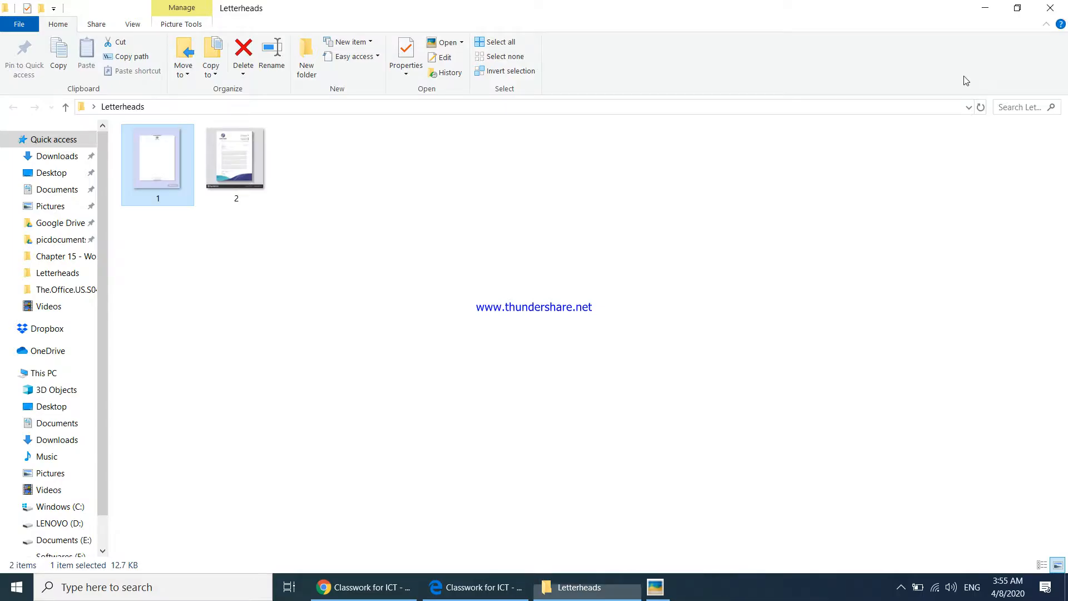
Return to the classwork page in the browser and open the attached 3.3 - Creating a Letterhead image
click(388, 594)
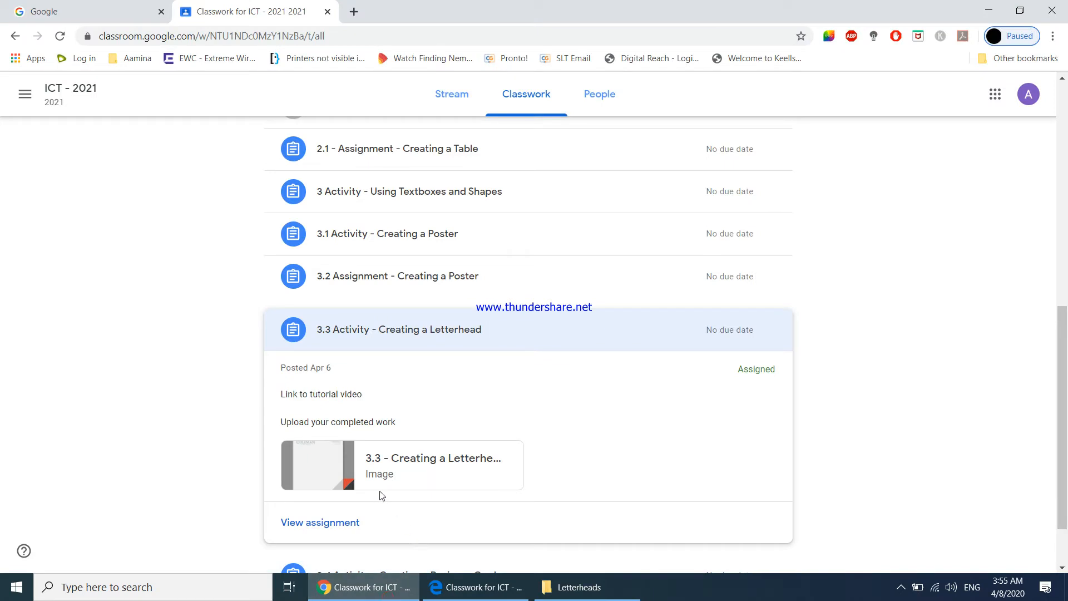
click(421, 462)
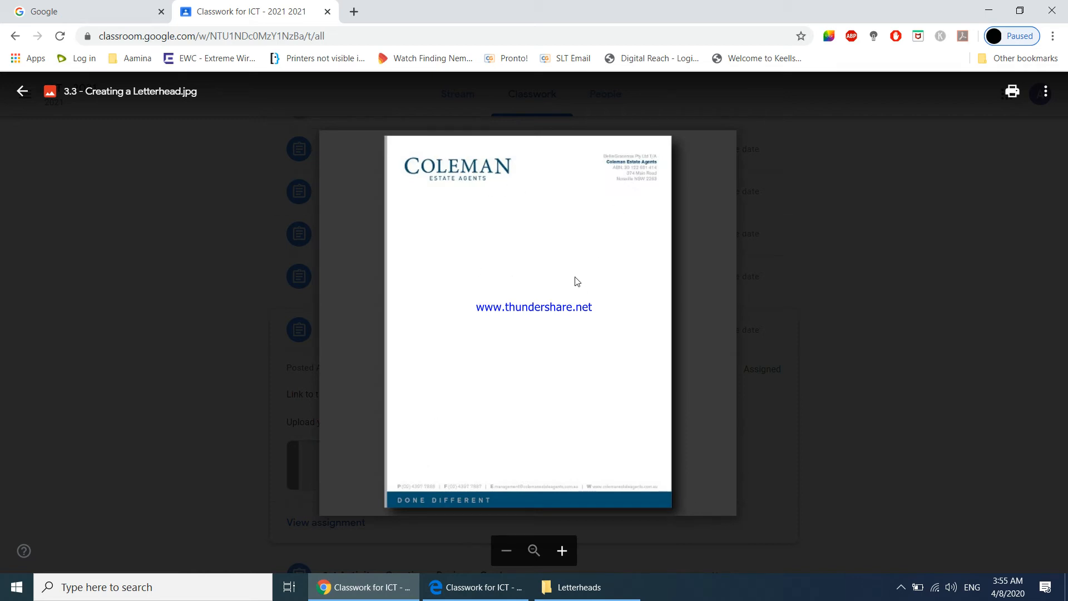
Launch Word and create a blank document
click(12, 591)
text(word)
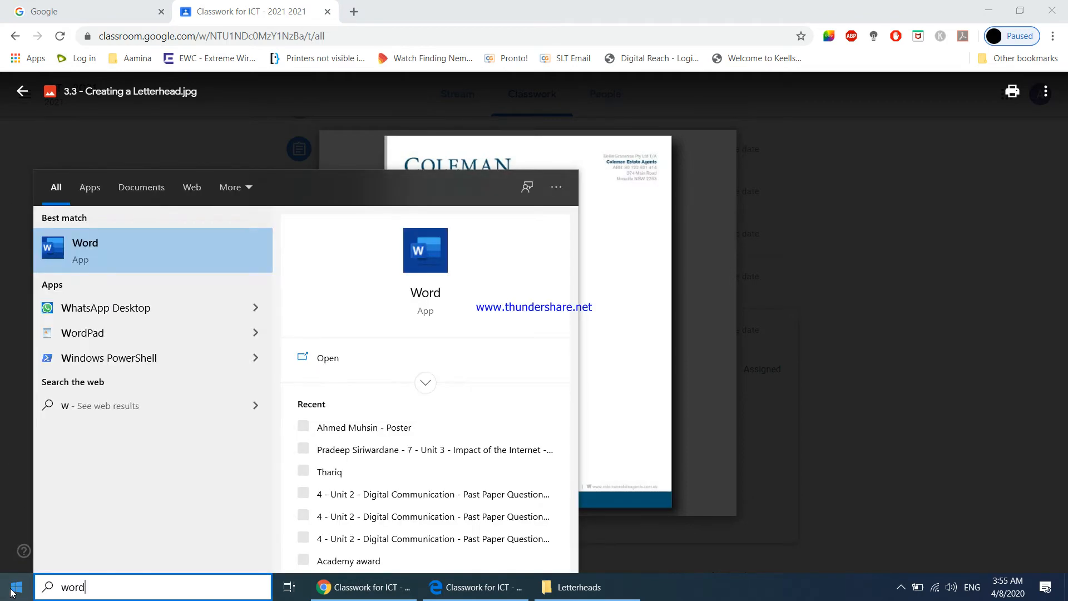
key(Return)
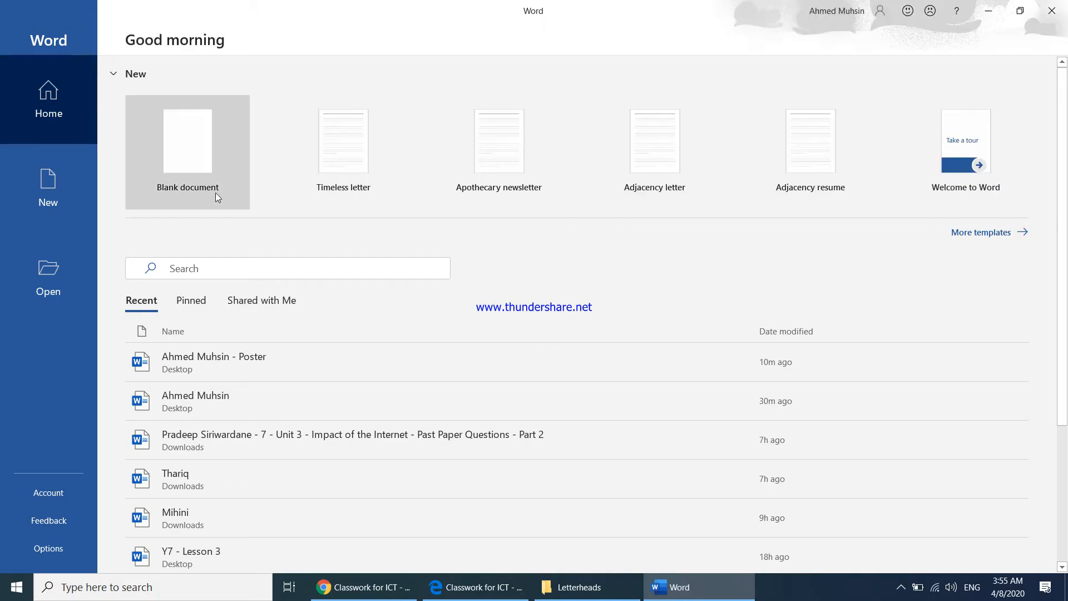
click(204, 178)
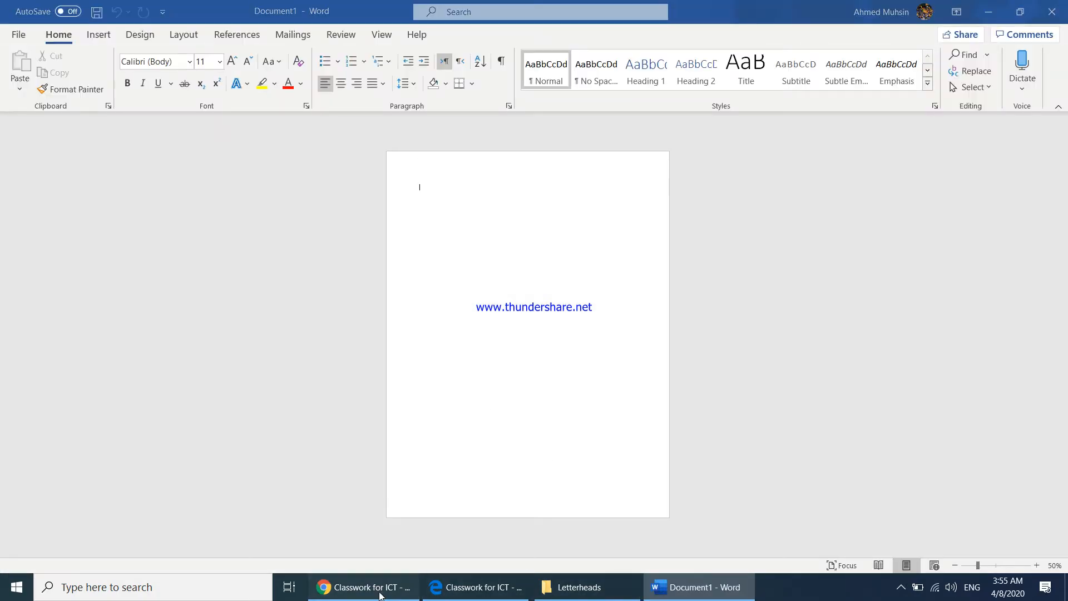
Arrange the windows side by side, with the reference letterhead on the right half and the Word document on the left half
click(380, 596)
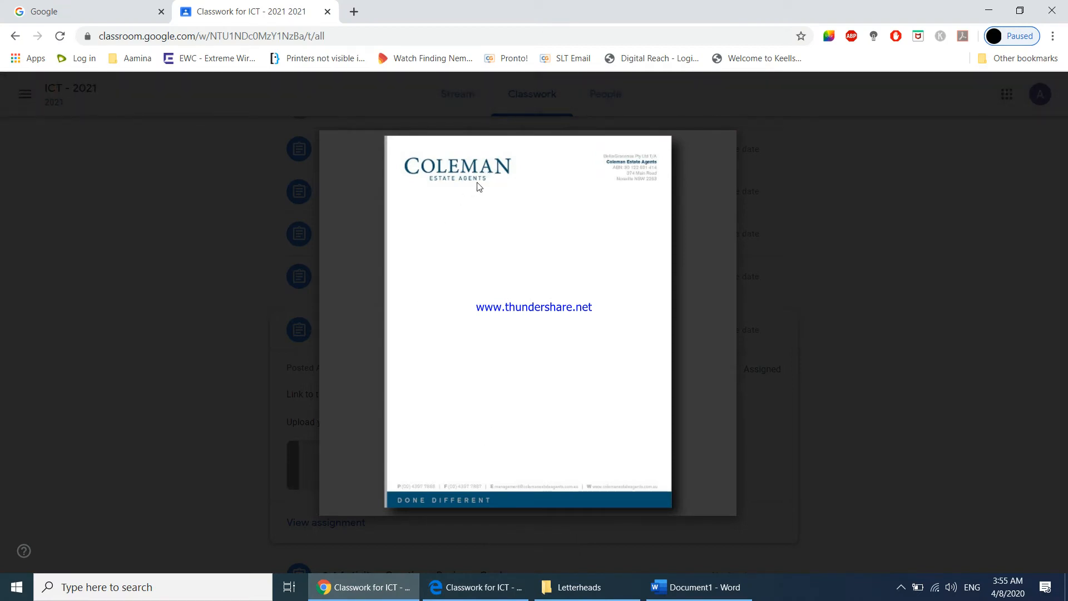
key(super+Right)
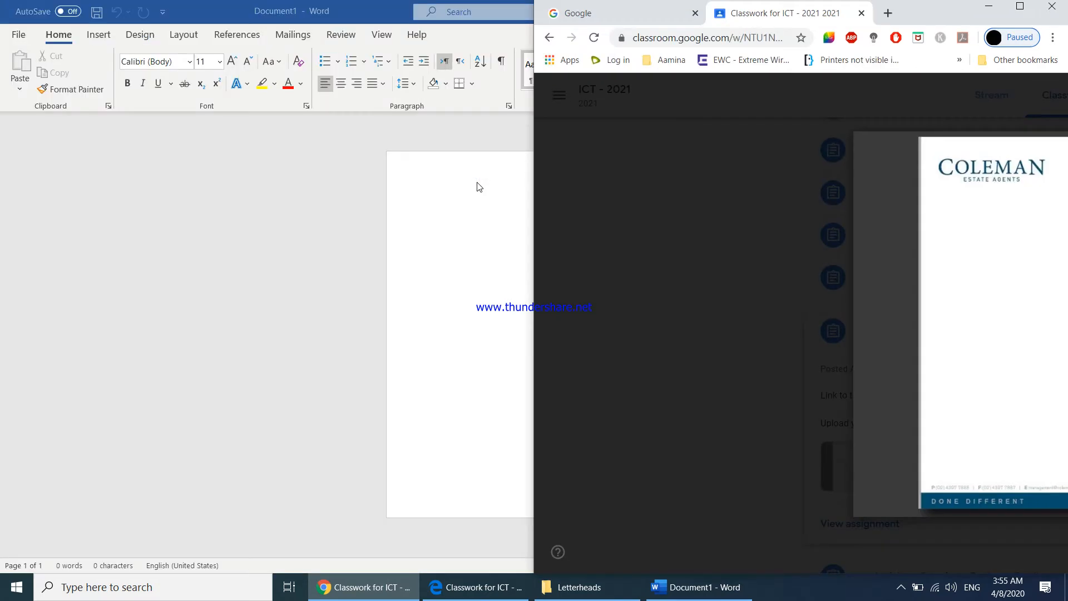
click(302, 175)
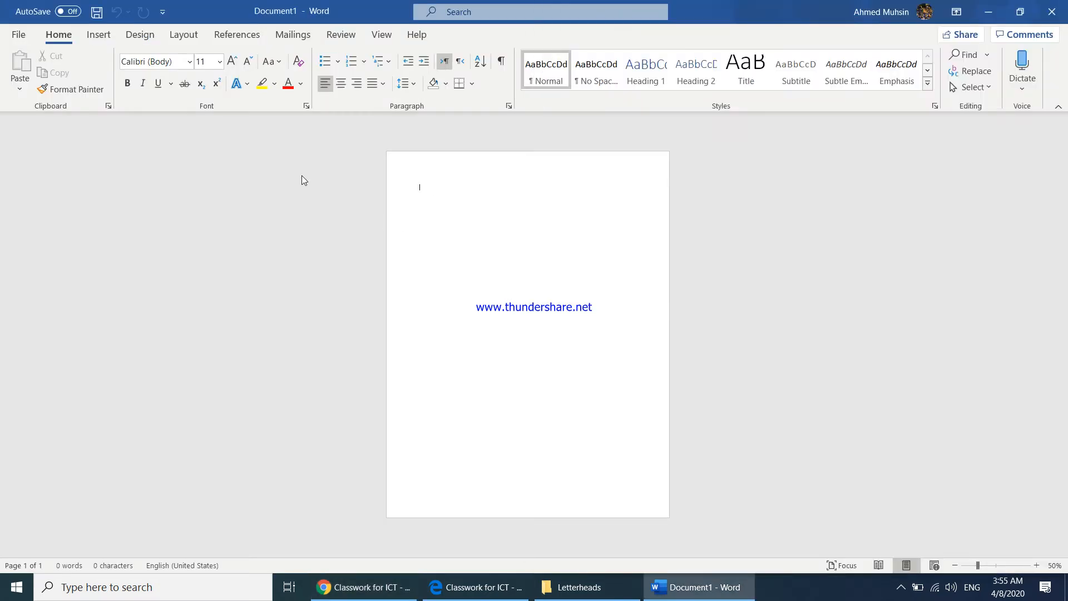
key(super+Left)
Set the document's paper size to A4
click(188, 36)
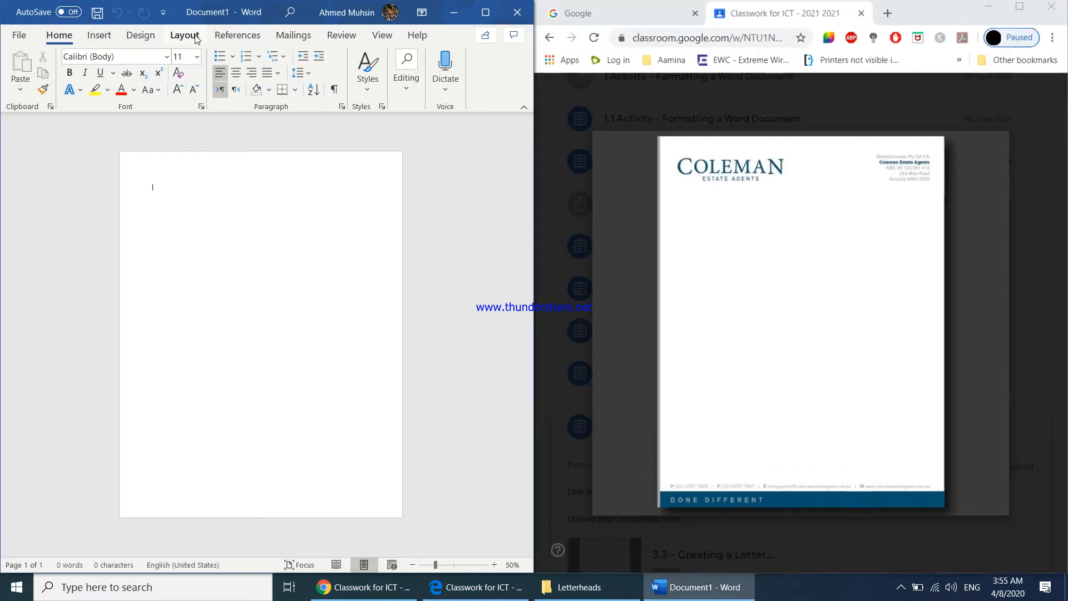
click(185, 35)
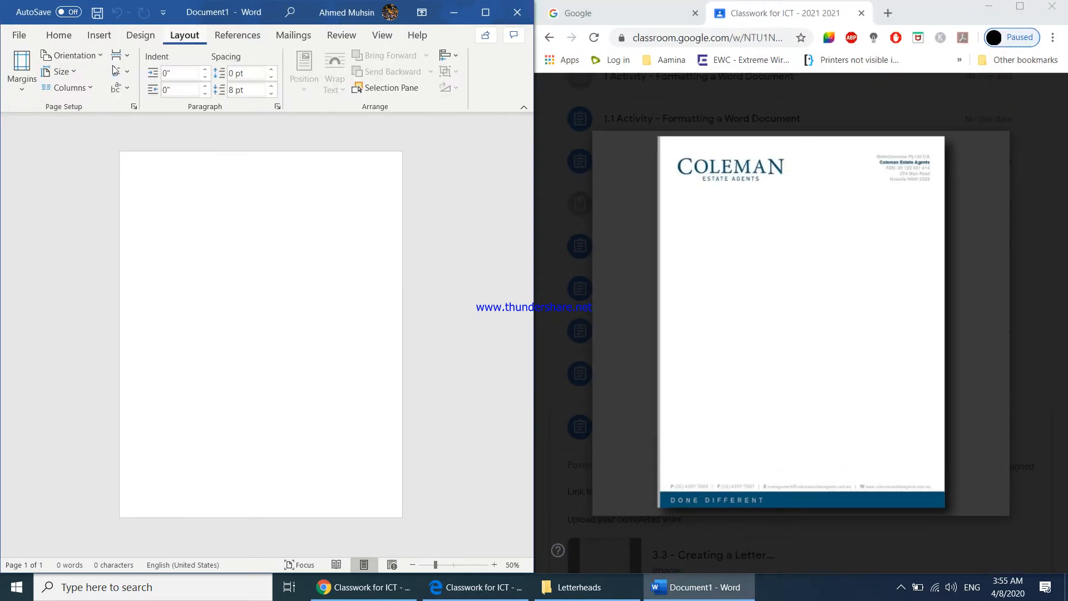
click(61, 72)
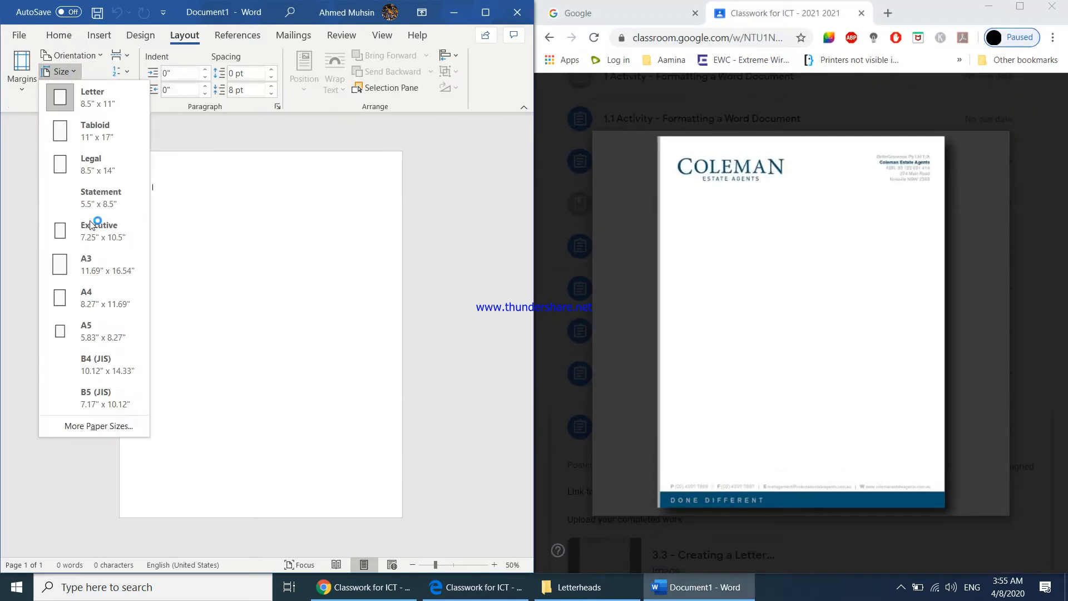
click(96, 299)
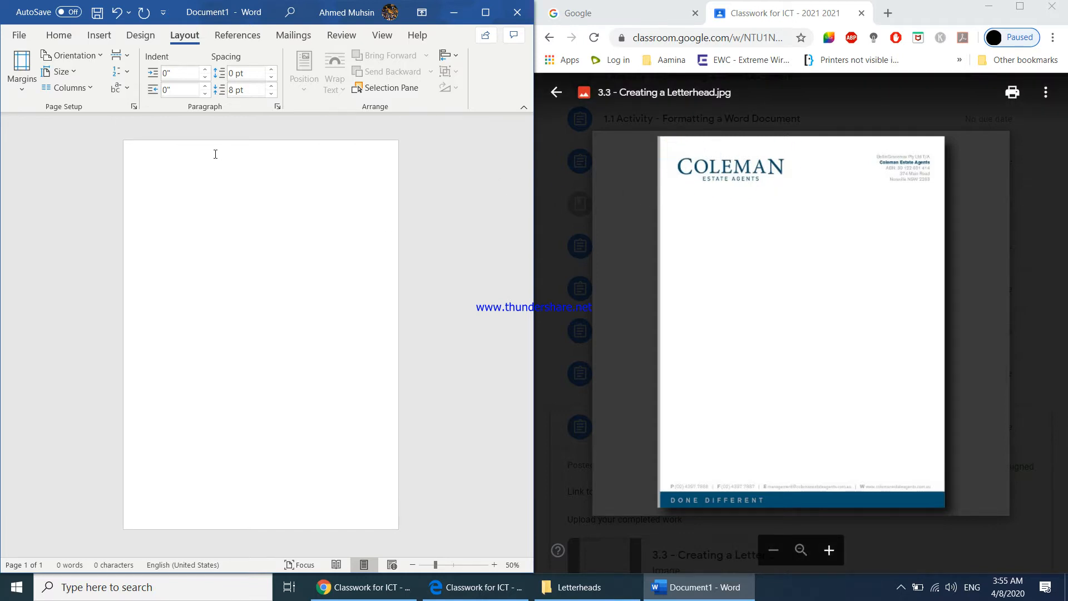
Draw a text box about 3.35" wide and 0.95" high at the page's upper-left corner and enter COLEMAN
click(94, 36)
click(363, 83)
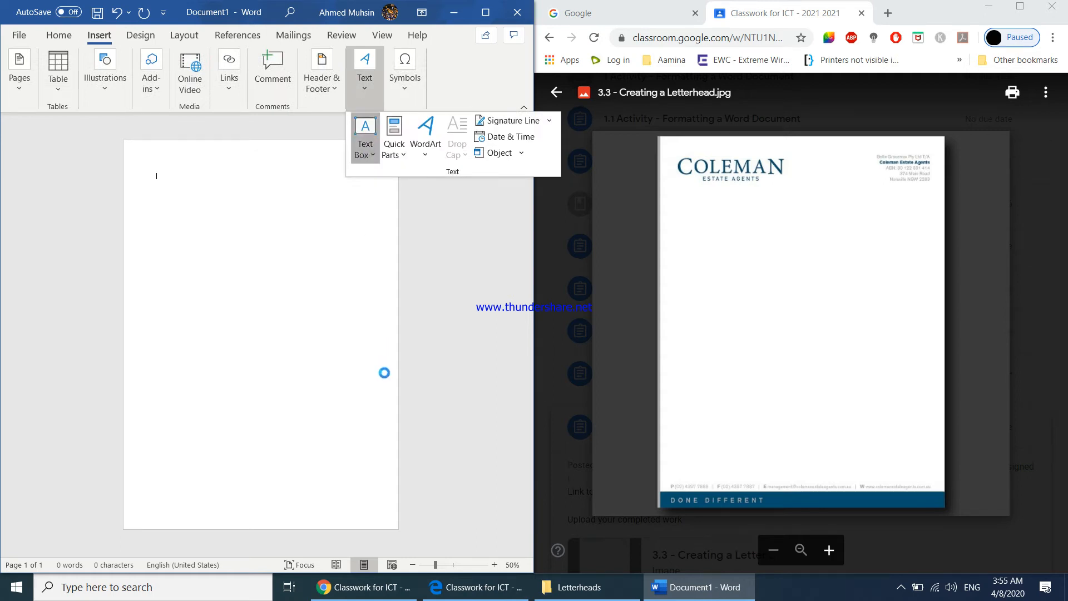
click(384, 468)
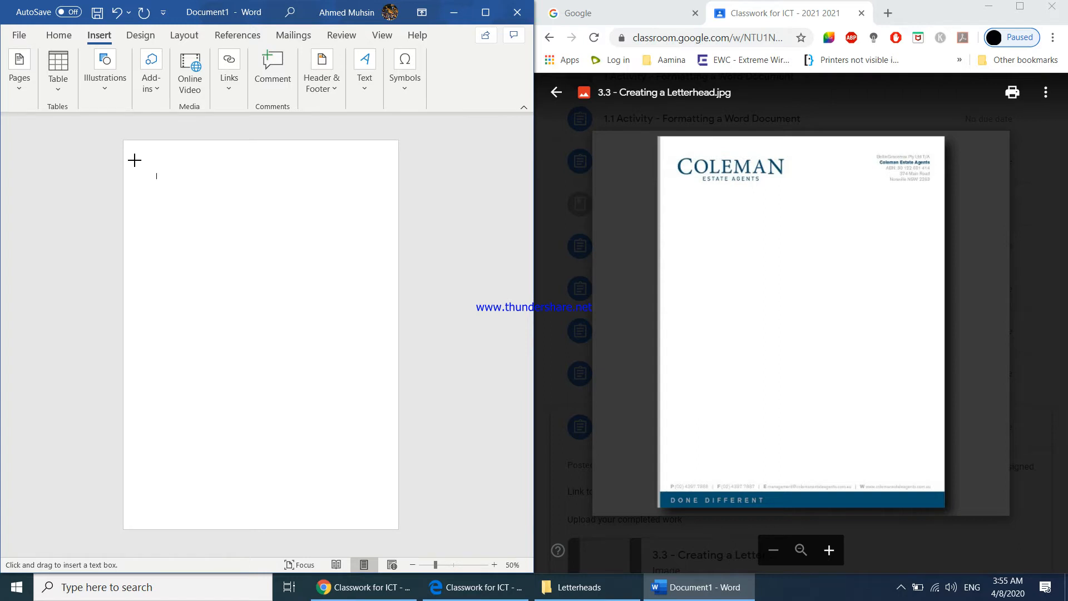
drag(135, 157, 246, 188)
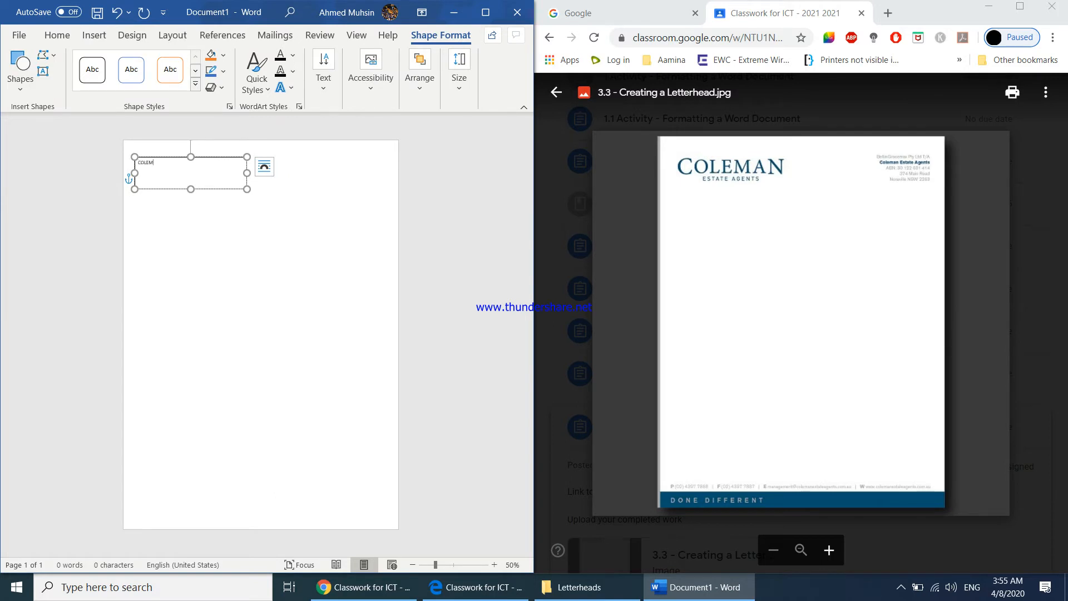
Left-align the COLEMAN text and enlarge it to 36 pt
key(ctrl+a)
key(ctrl+e)
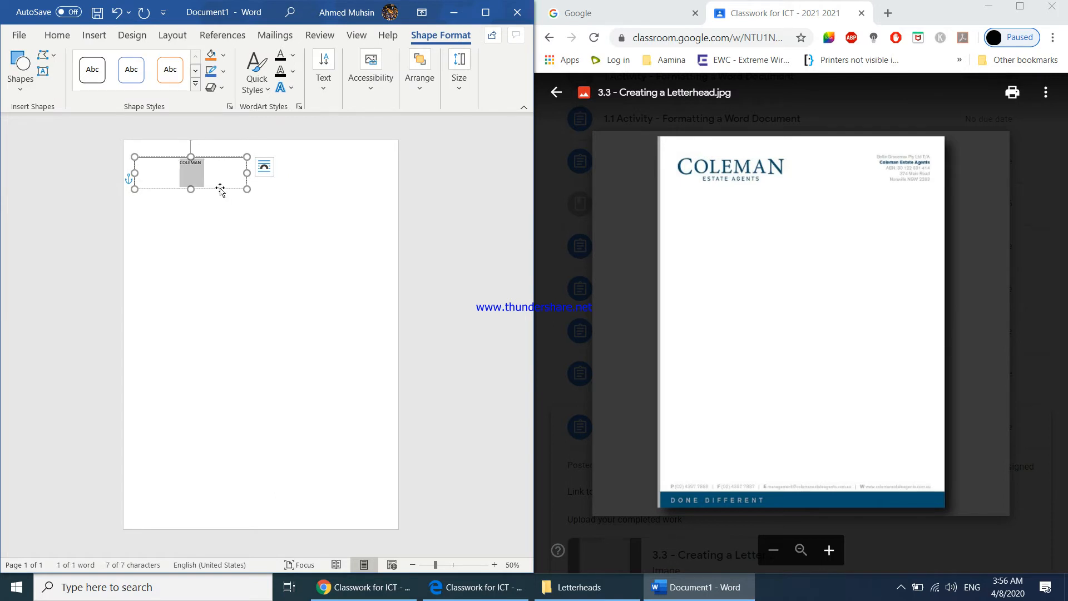
key(ctrl+l)
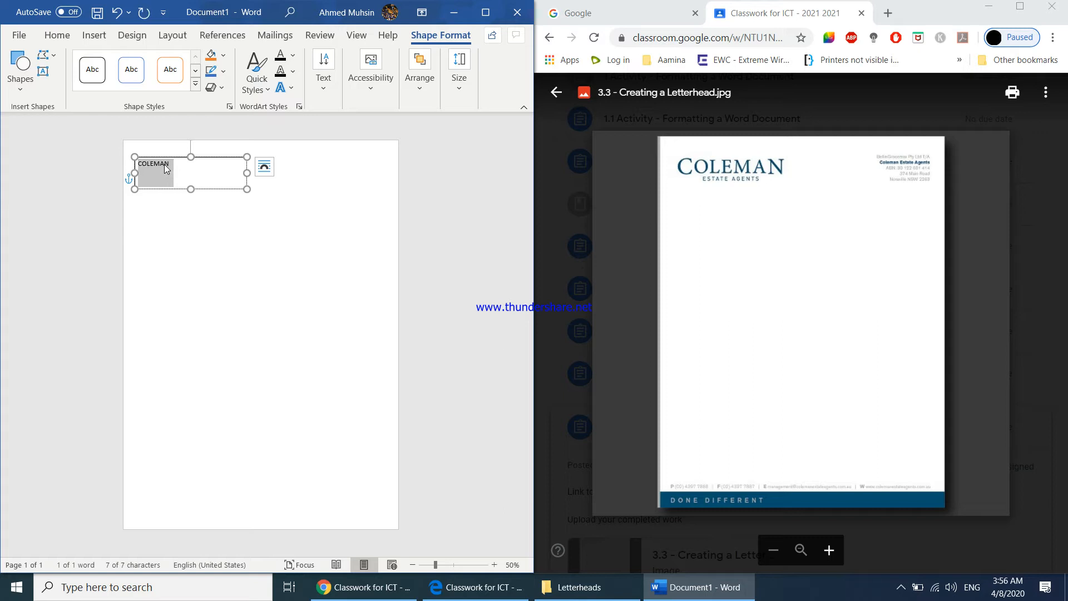
key(ctrl+shift+period)
key(ctrl+shift+period)
key(ctrl+shift+period)
key(ctrl+shift+period)
key(ctrl+shift+period)
key(ctrl+shift+period)
key(ctrl+shift+period)
key(ctrl+shift+comma)
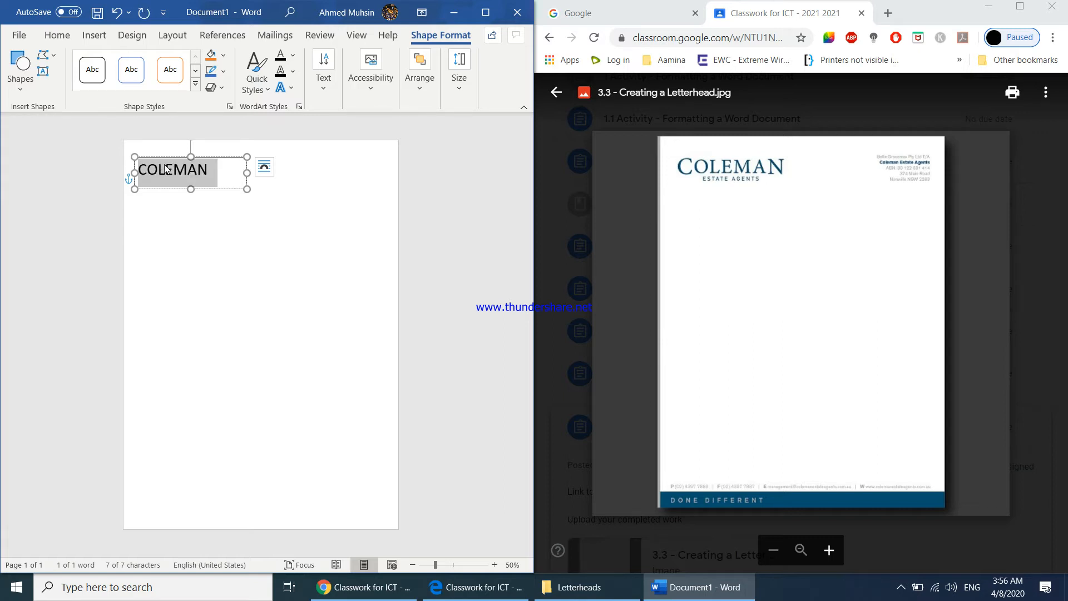
Try the Arial font on the COLEMAN text
click(54, 38)
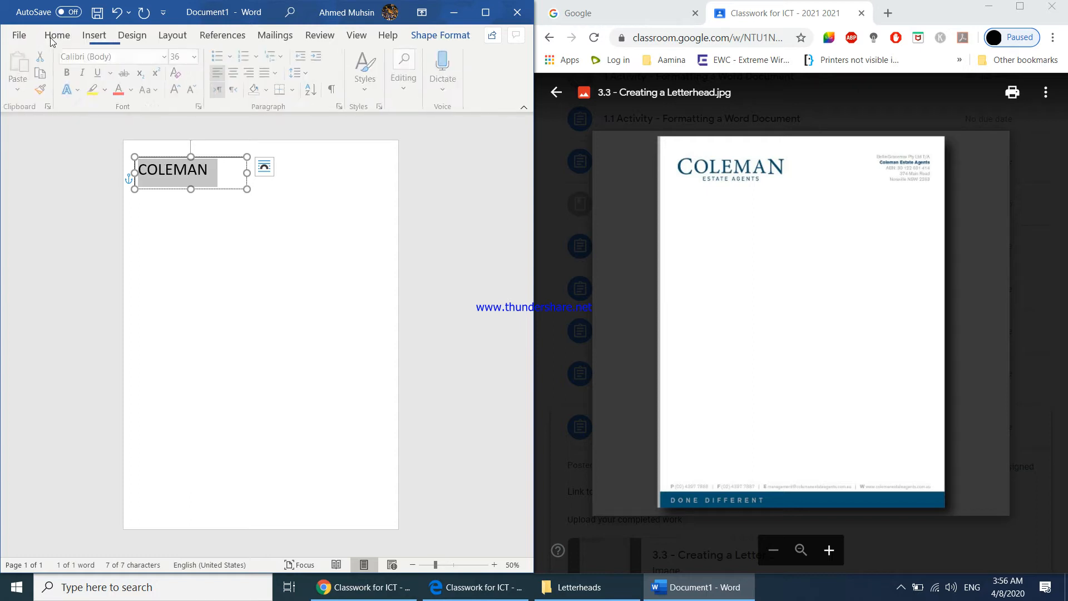
click(166, 57)
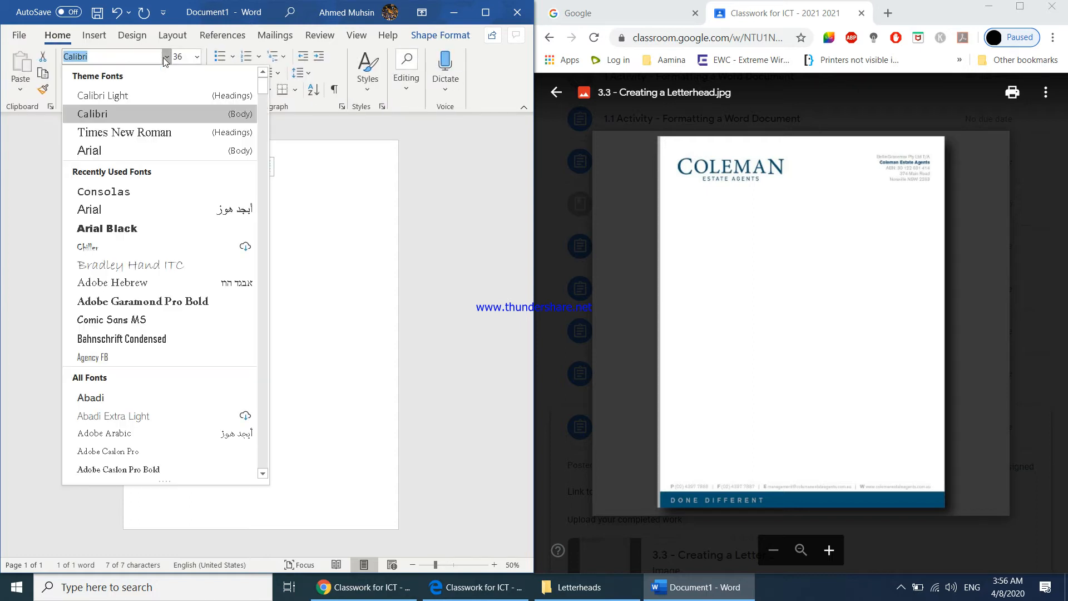
click(117, 149)
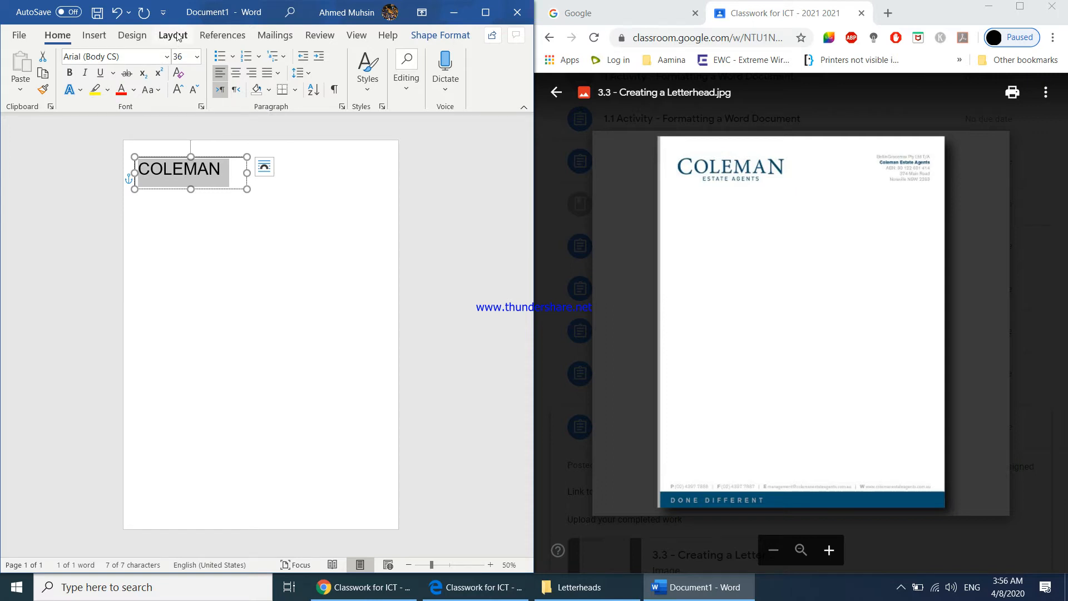
Set the COLEMAN text's font to Times New Roman
click(124, 57)
text(Times)
key(Return)
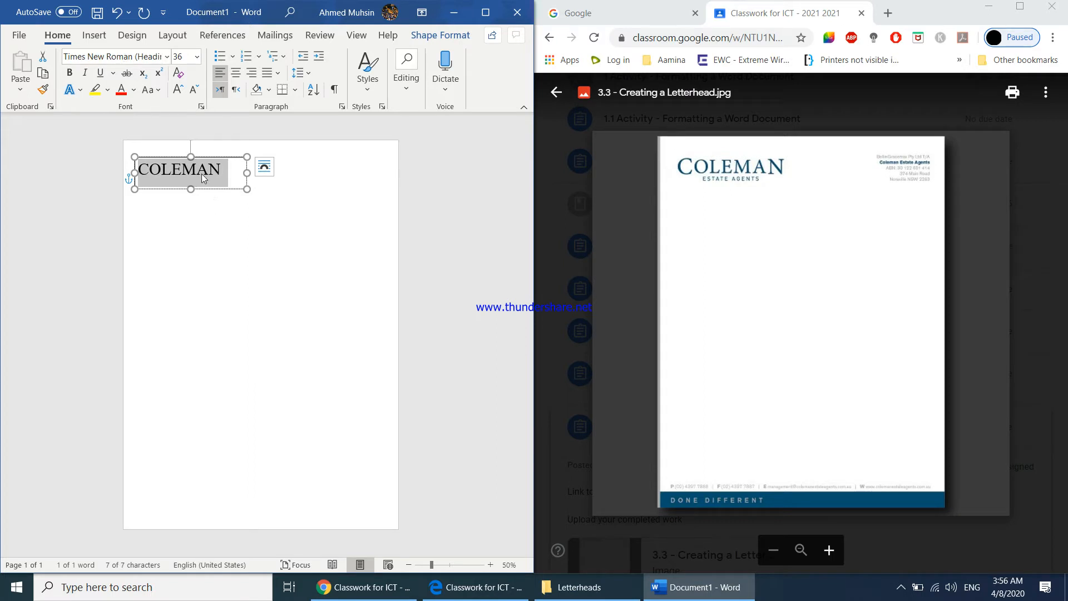
key(Escape)
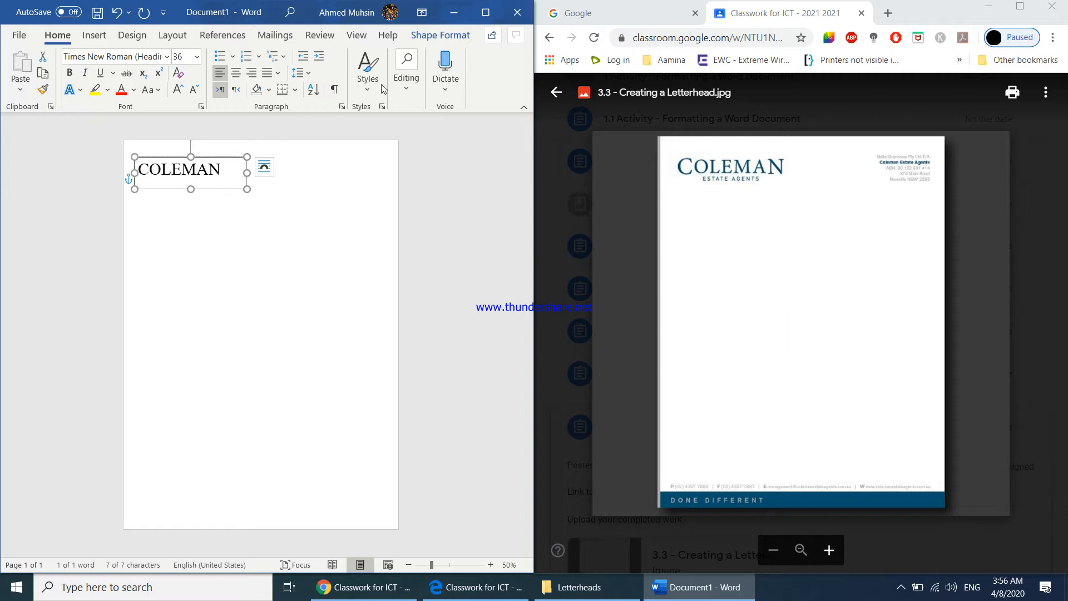
Maximize the Word window and remove the outline of the COLEMAN text box
click(486, 12)
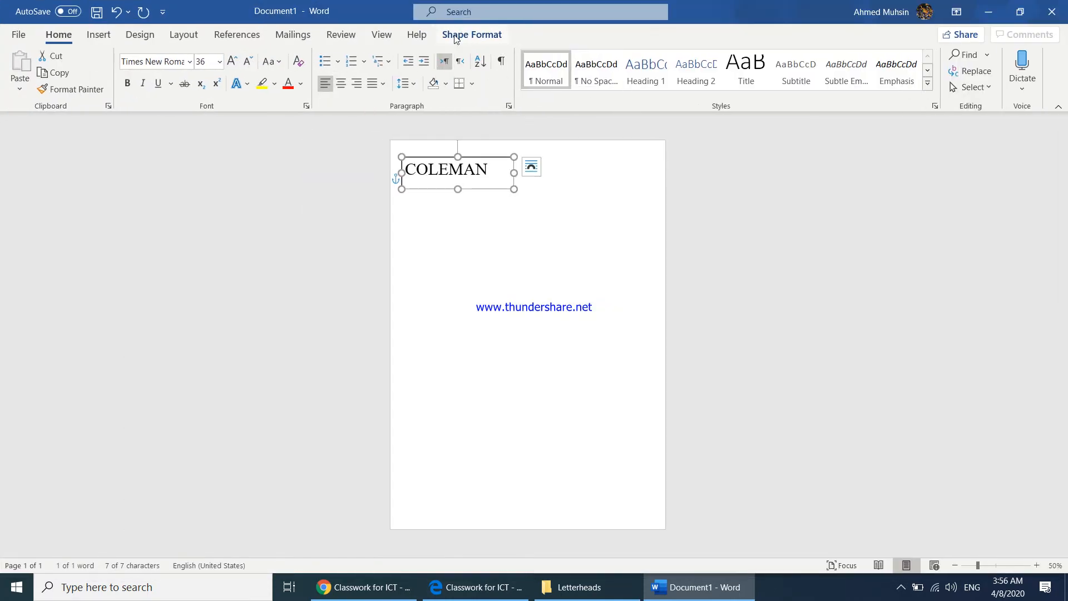
click(455, 36)
click(368, 72)
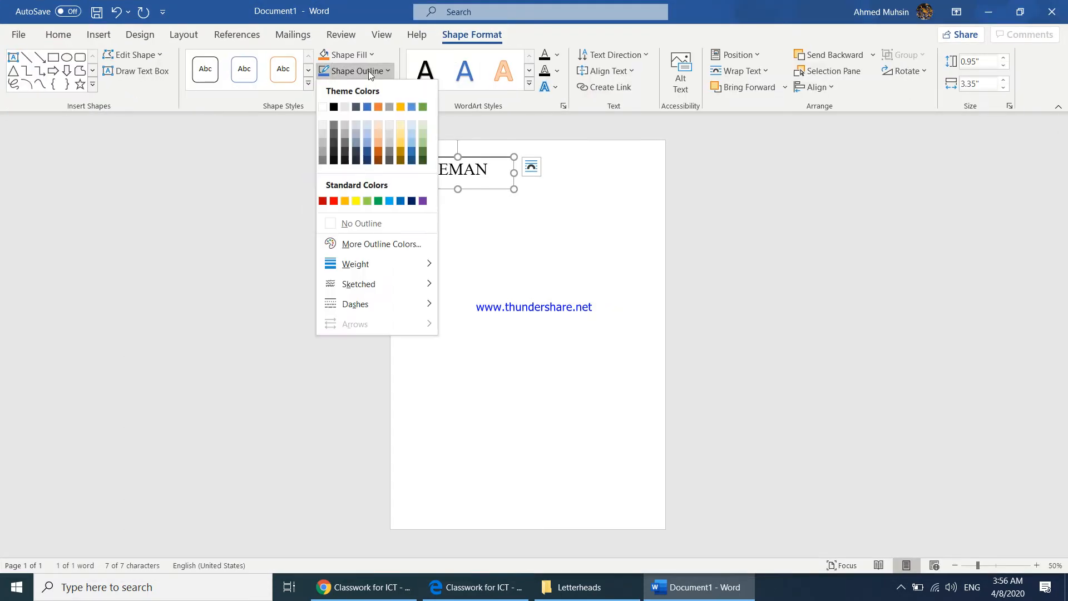
click(359, 227)
click(483, 273)
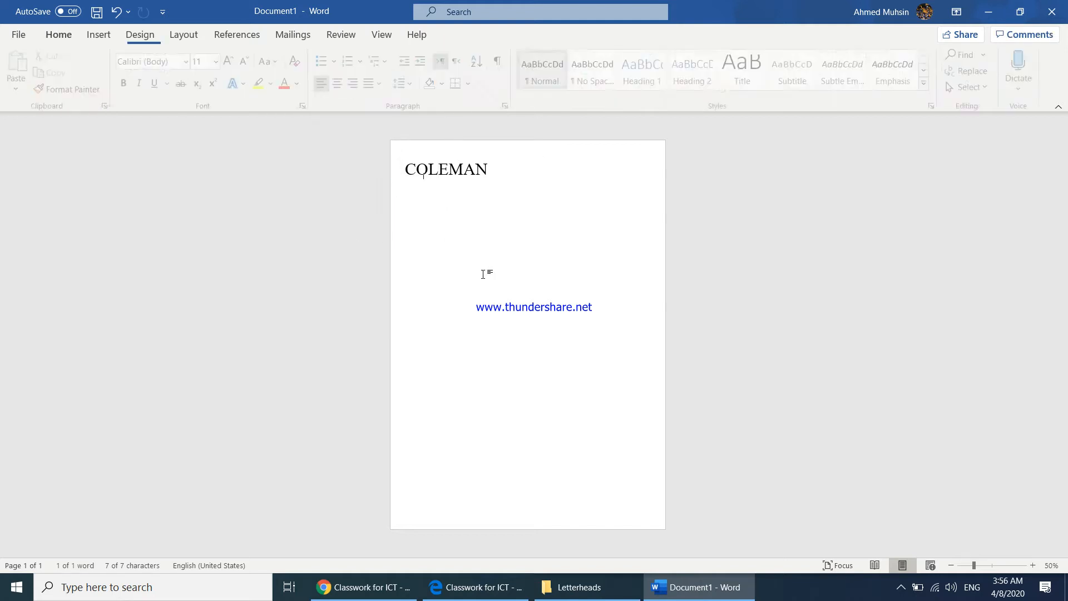
Narrow the COLEMAN text box to about 2.85" wide and centre its text
click(464, 173)
drag(504, 176, 496, 174)
double_click(492, 172)
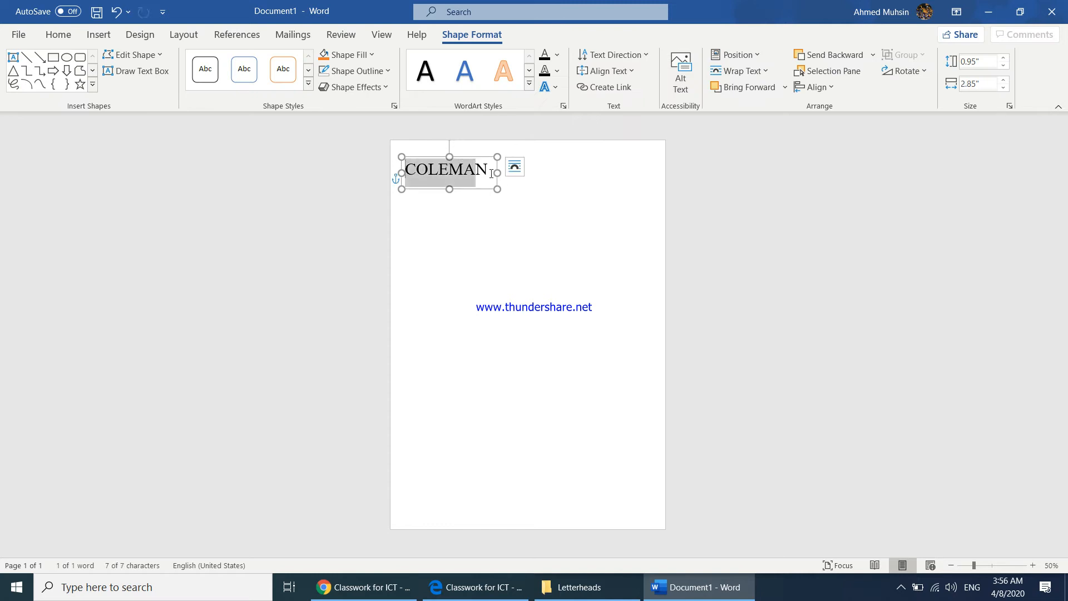
click(58, 34)
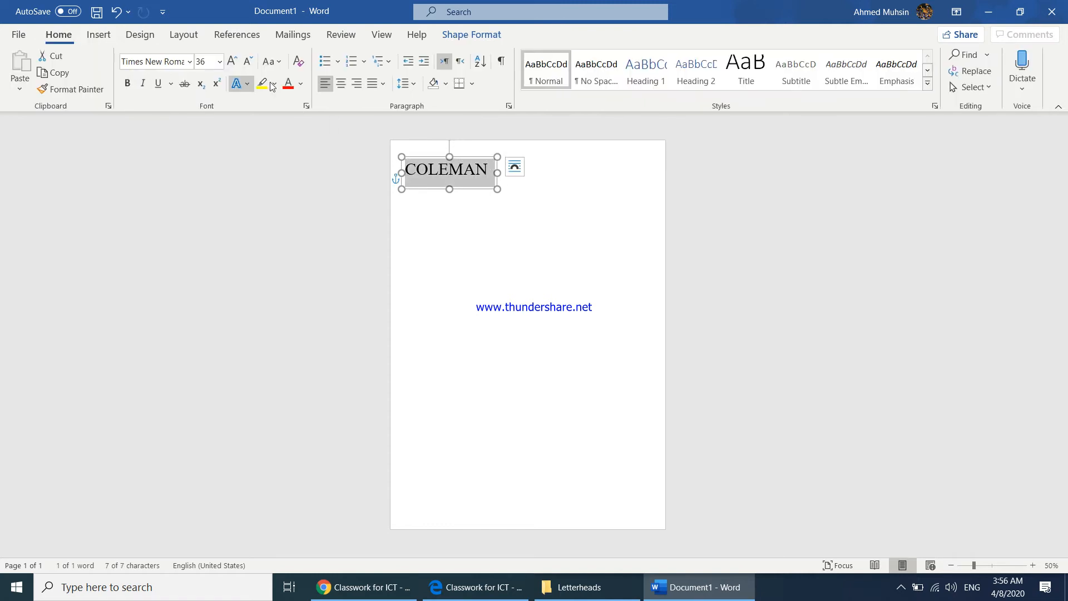
click(340, 83)
click(468, 253)
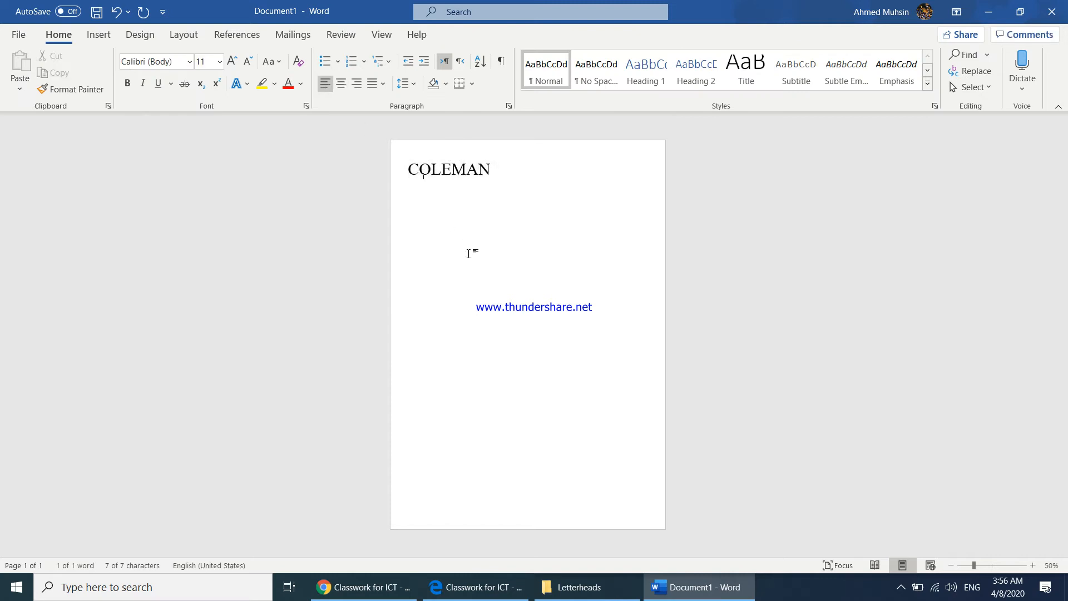
Draw a text box about 2.72" wide and 0.65" high below COLEMAN and enter ESTATE AGENTS in it
click(99, 34)
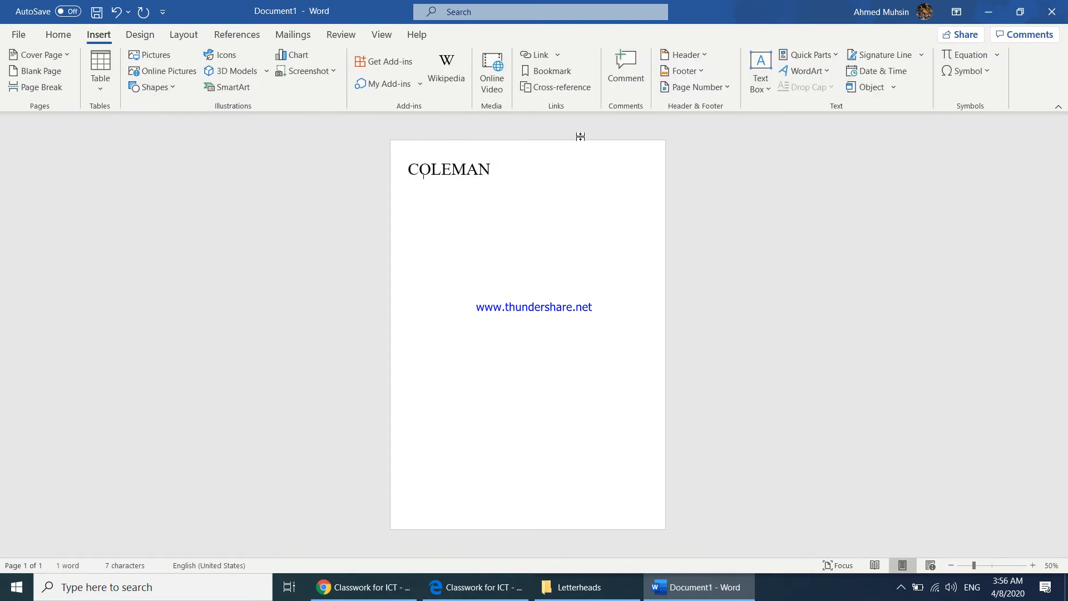
click(760, 90)
click(776, 405)
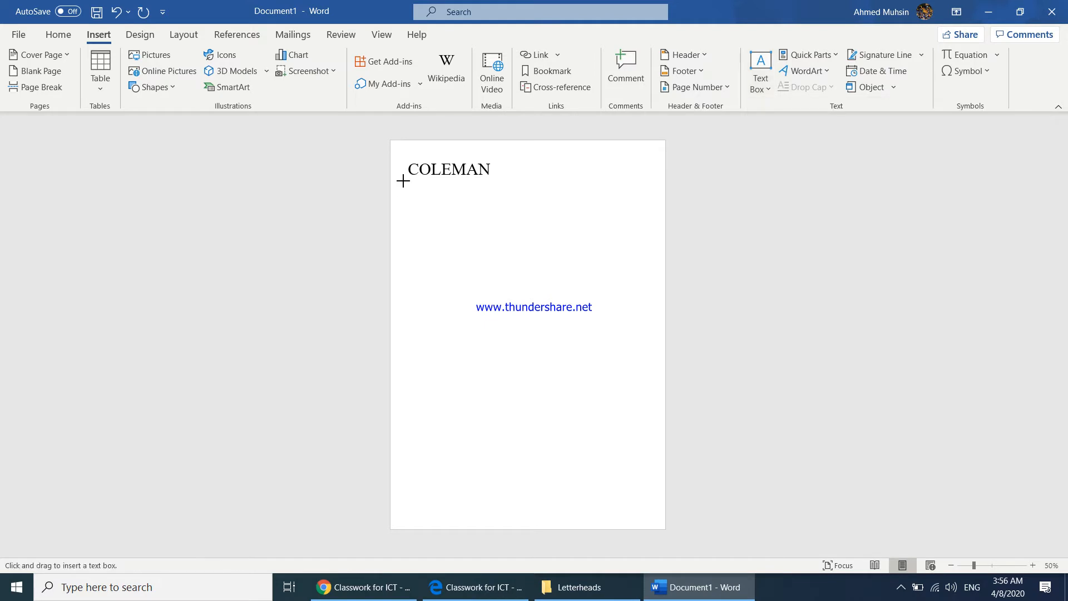
drag(401, 180, 492, 202)
text(ESTATE AGENTS)
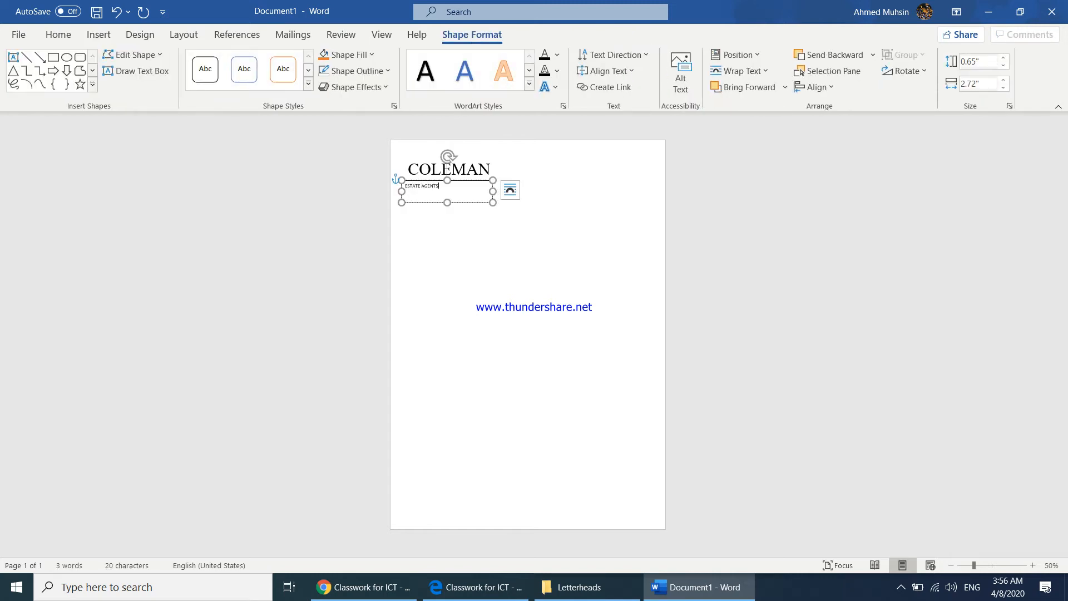
Centre the ESTATE AGENTS text and format it in 16 pt Times New Roman
key(ctrl+a)
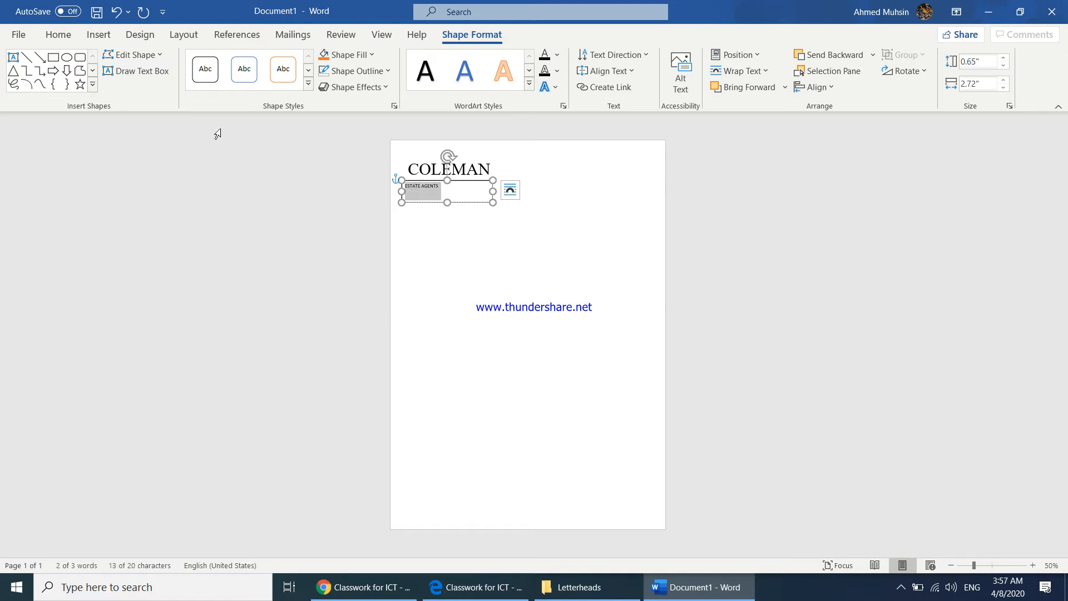
click(58, 35)
click(341, 88)
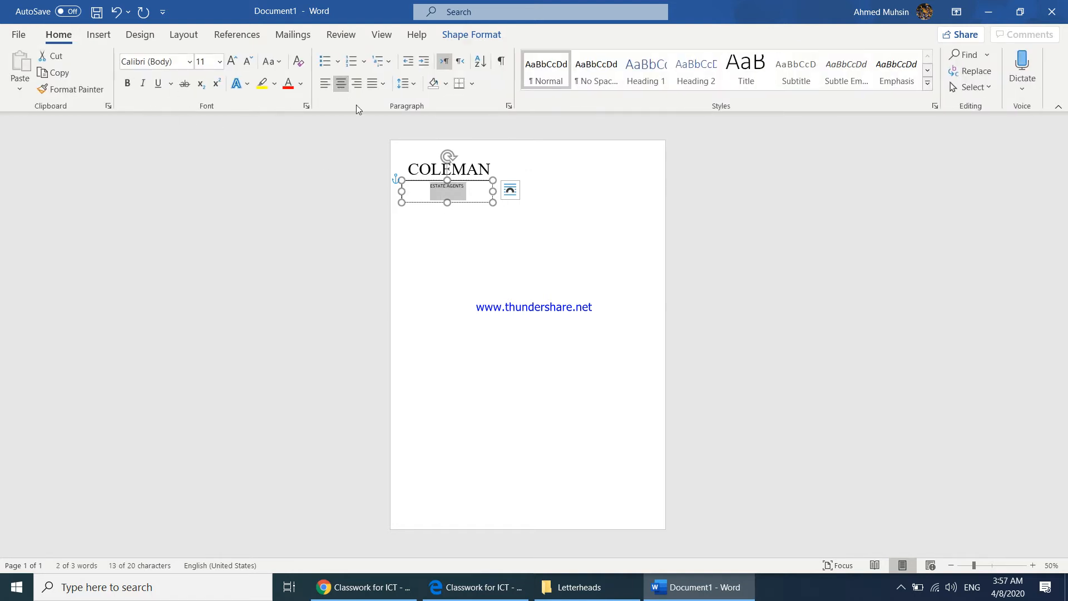
click(233, 65)
click(233, 65)
click(233, 64)
click(170, 64)
text(Times New Roma)
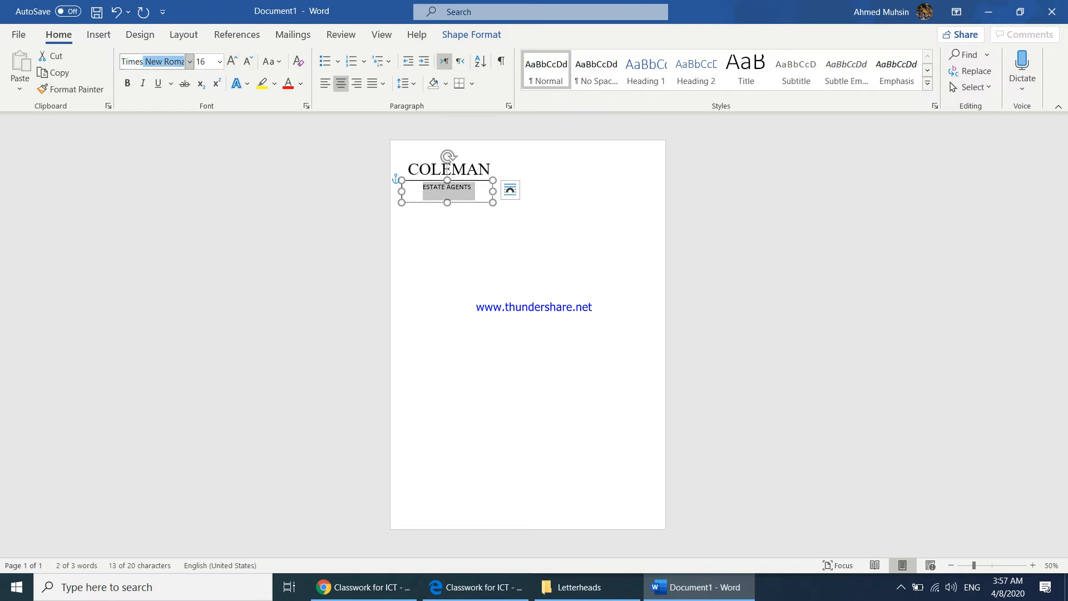
key(Return)
Check the reference letterhead in the browser and reduce the ESTATE AGENTS text to 14 pt
click(389, 587)
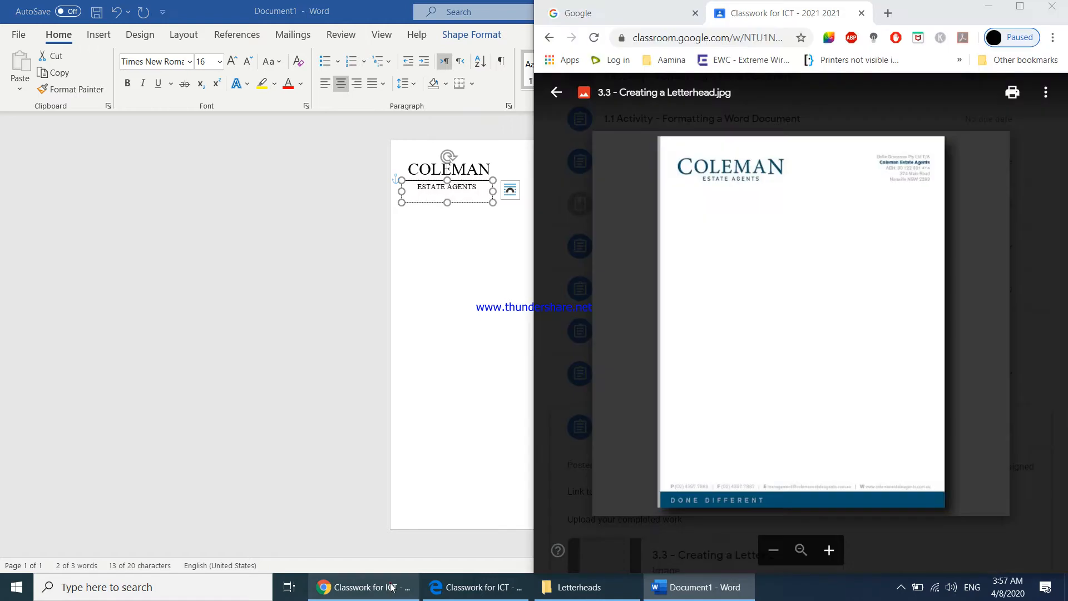
key(alt+Tab)
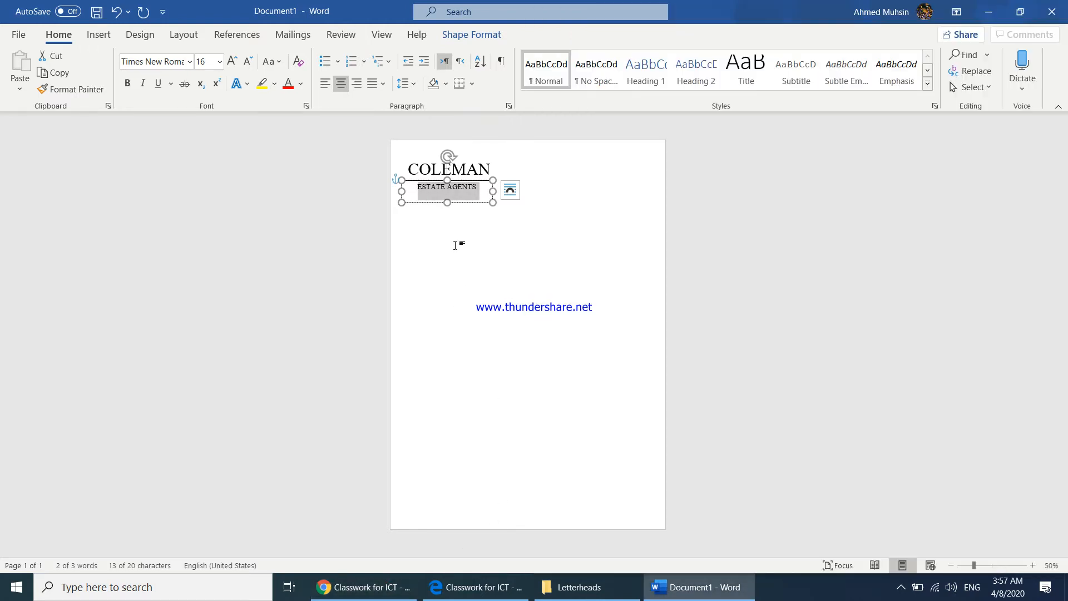
click(250, 63)
Remove the outline of the ESTATE AGENTS text box
click(472, 202)
click(471, 35)
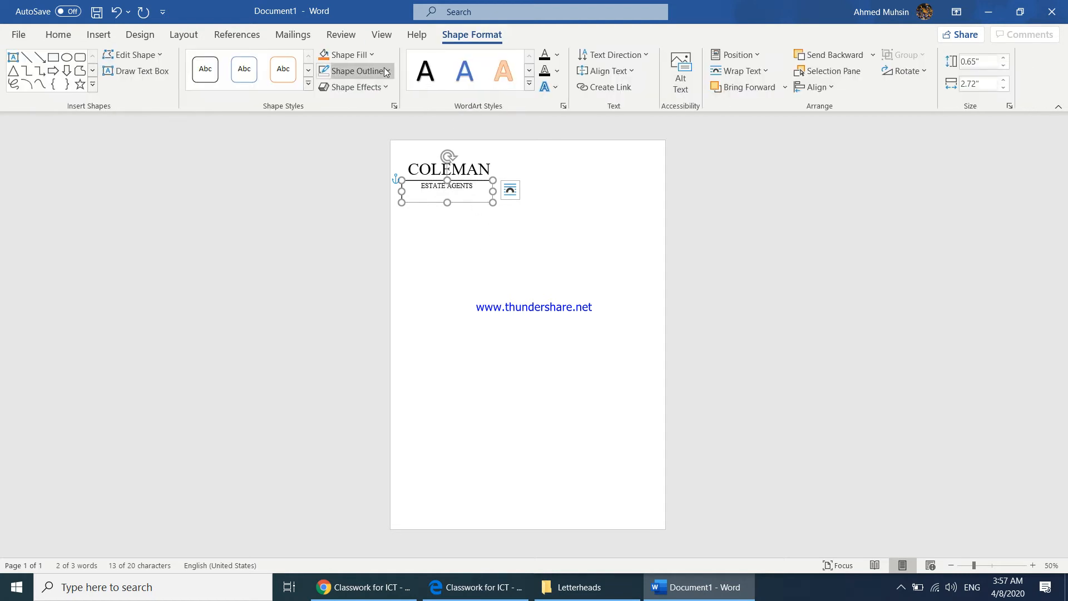
click(354, 71)
click(362, 224)
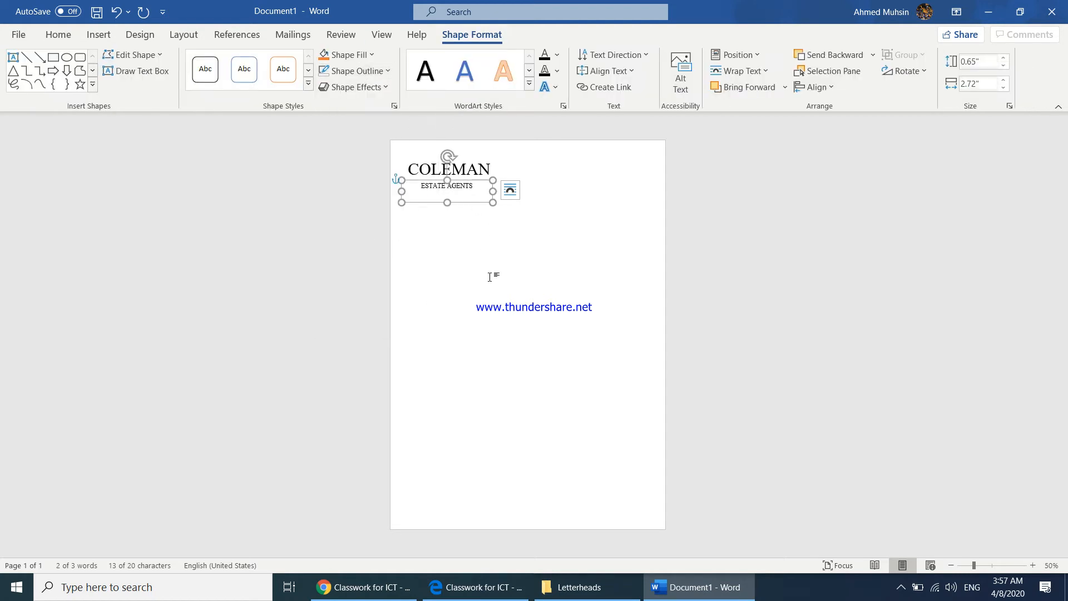
click(490, 277)
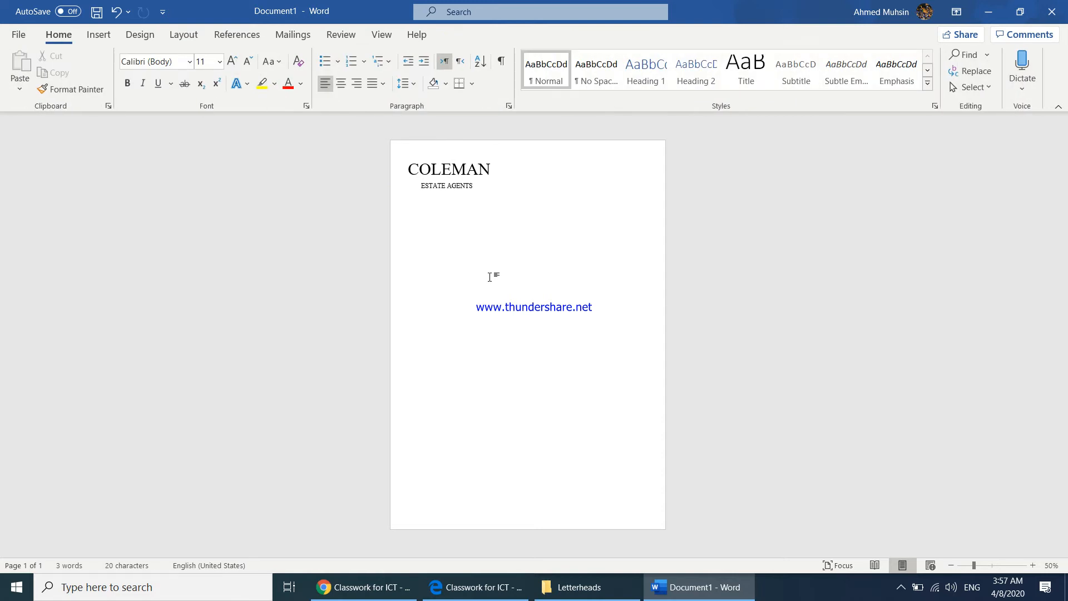
Place the document beside the reference letterhead and move the ESTATE AGENTS text box up close beneath COLEMAN
key(super+Left)
click(592, 245)
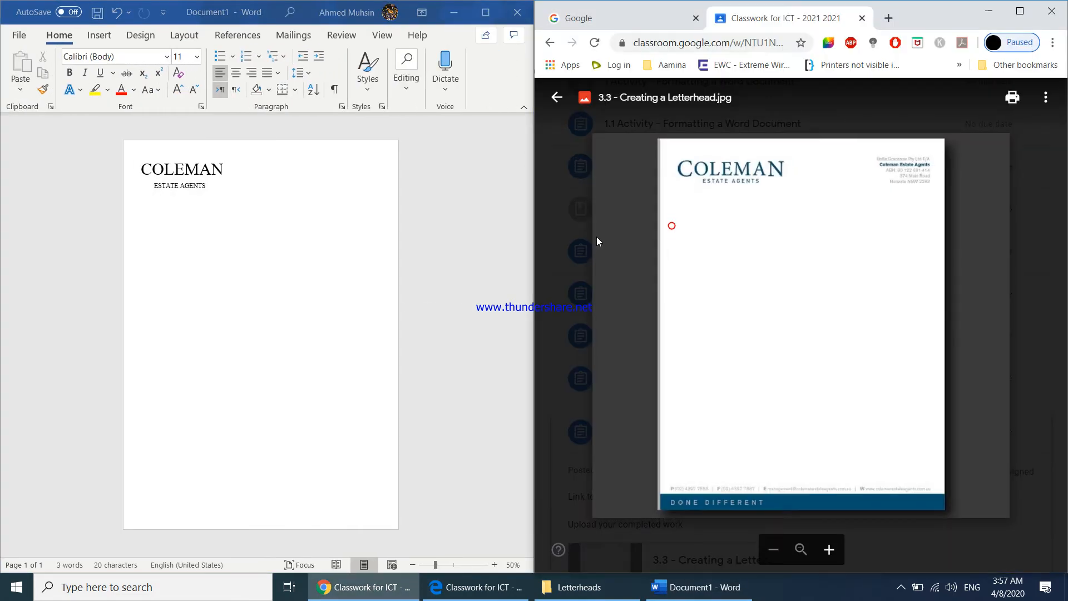
click(199, 196)
click(194, 202)
click(194, 202)
key(Up)
key(Up)
key(Up)
key(Up)
key(Up)
key(Up)
key(Up)
key(Up)
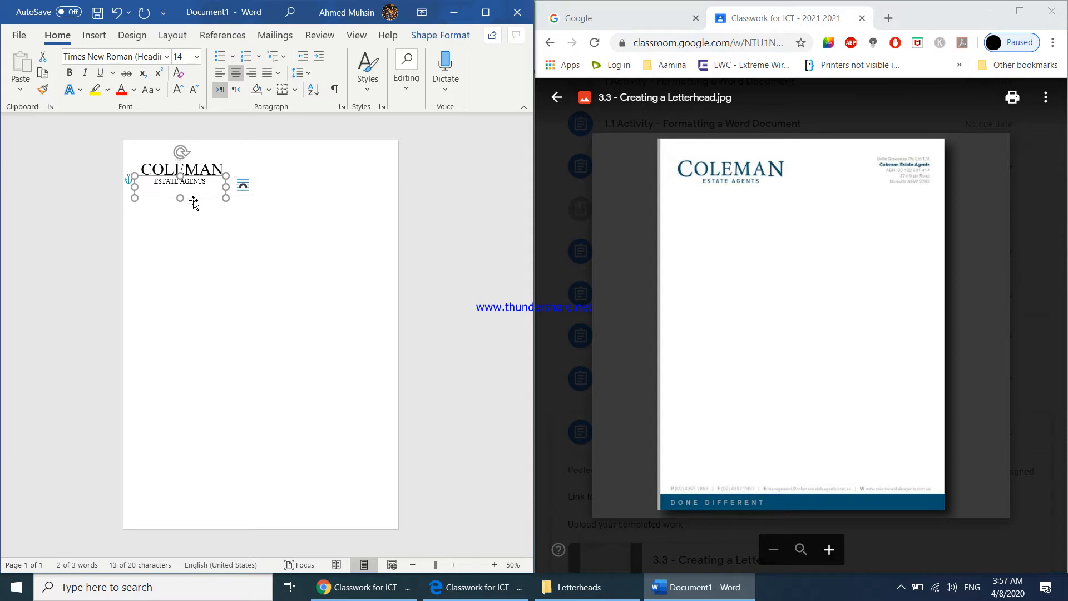
click(221, 252)
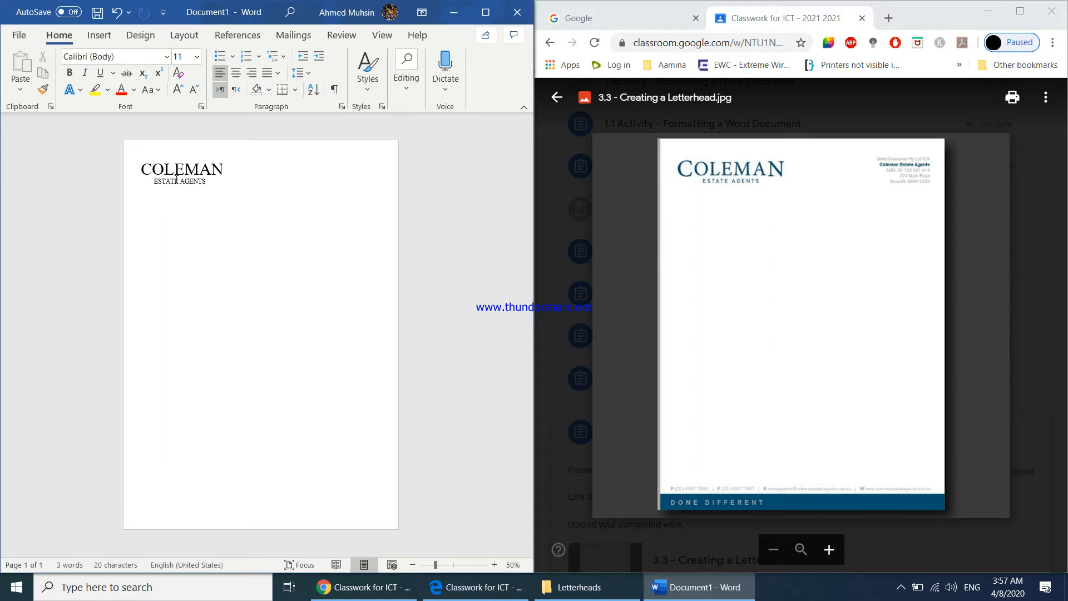
Nudge the ESTATE AGENTS text box slightly down to fine-tune its gap to COLEMAN
click(186, 196)
click(186, 197)
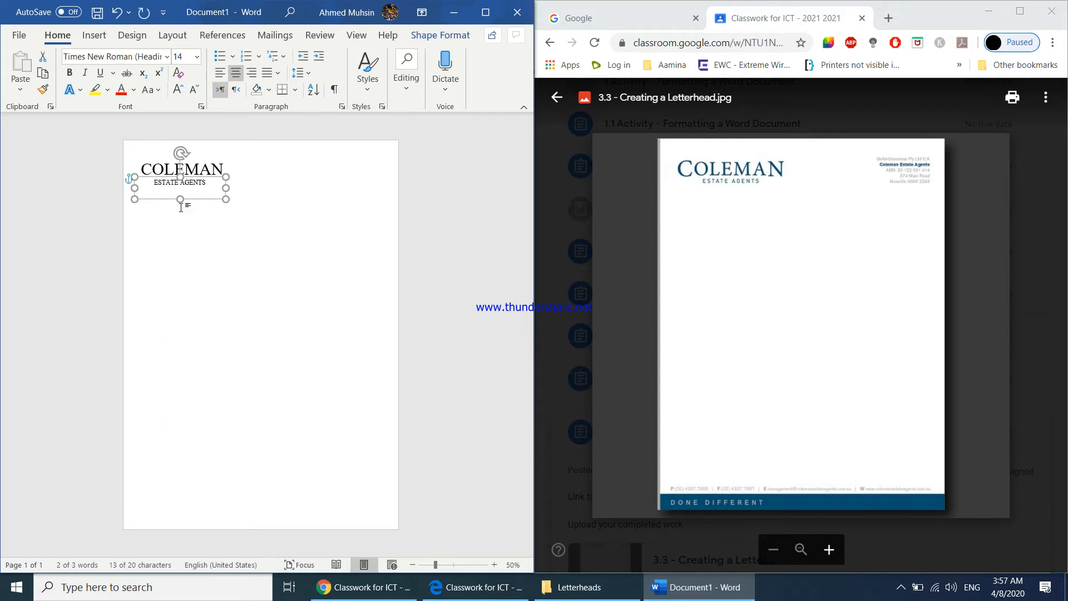
click(172, 267)
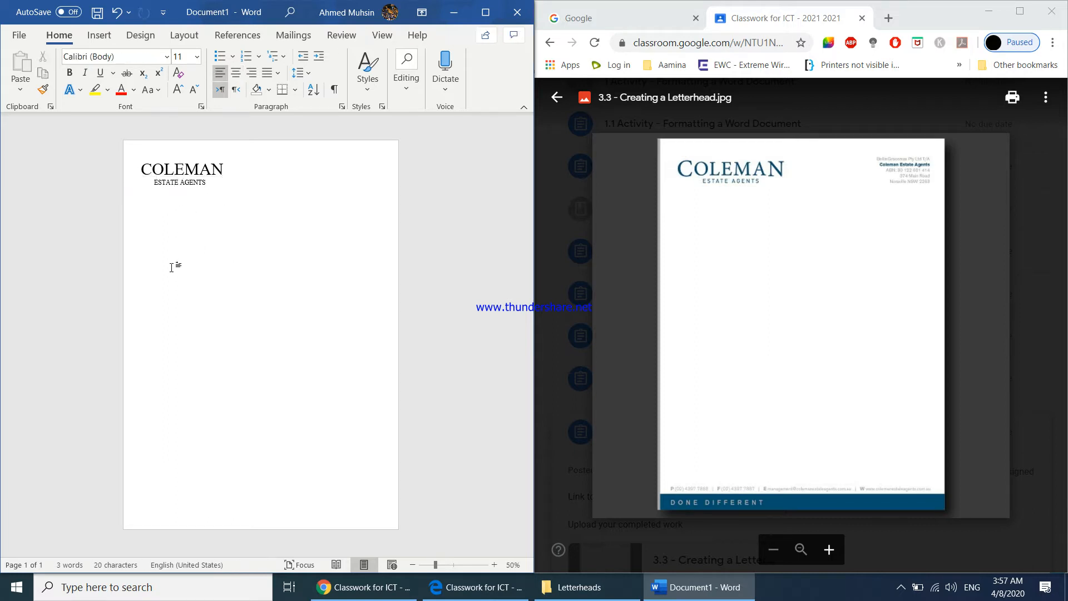
Colour the COLEMAN text in a darker shade of the blue theme colour
click(142, 169)
drag(142, 169, 225, 169)
click(134, 91)
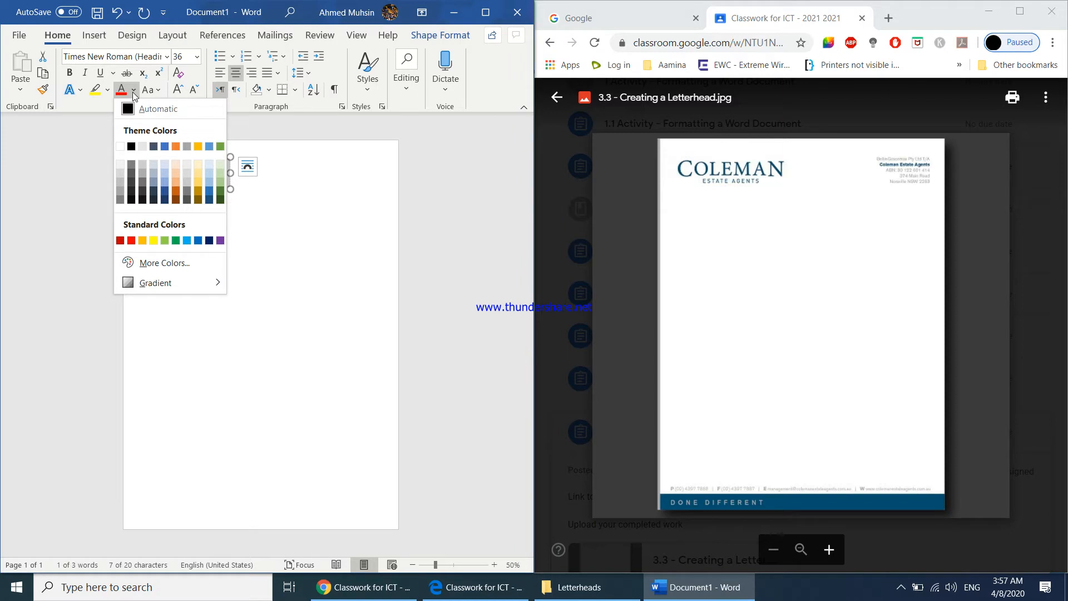
click(209, 189)
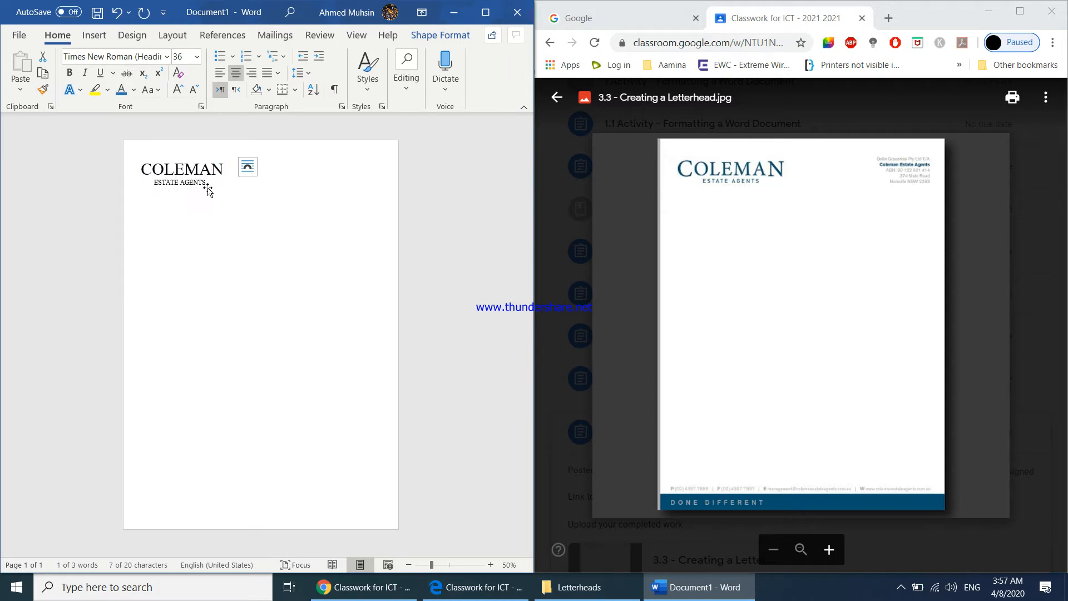
Apply the same blue font colour to the ESTATE AGENTS text
click(155, 185)
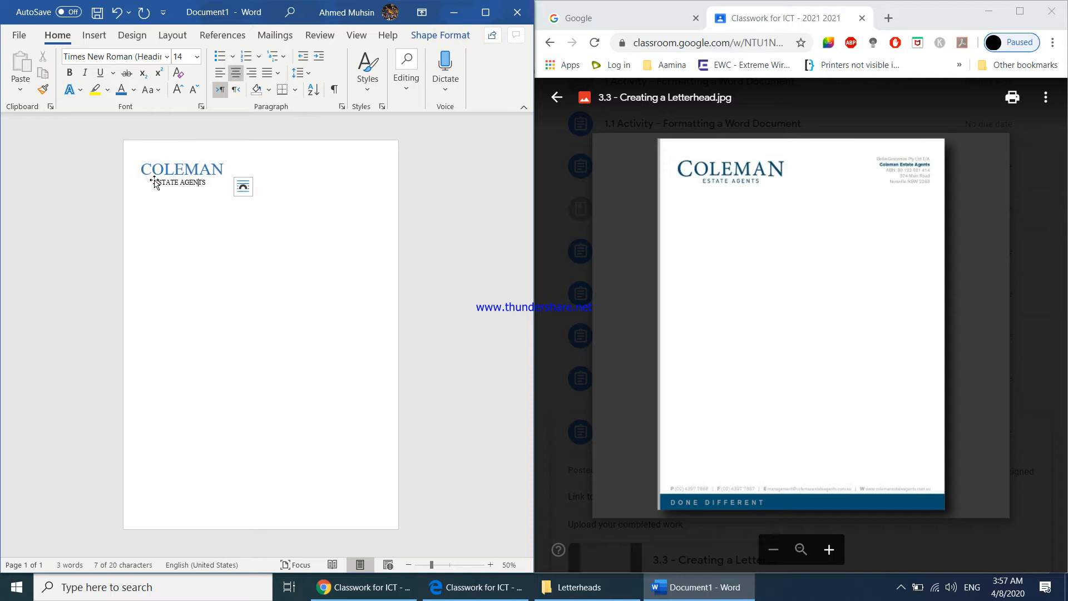
drag(155, 185, 212, 185)
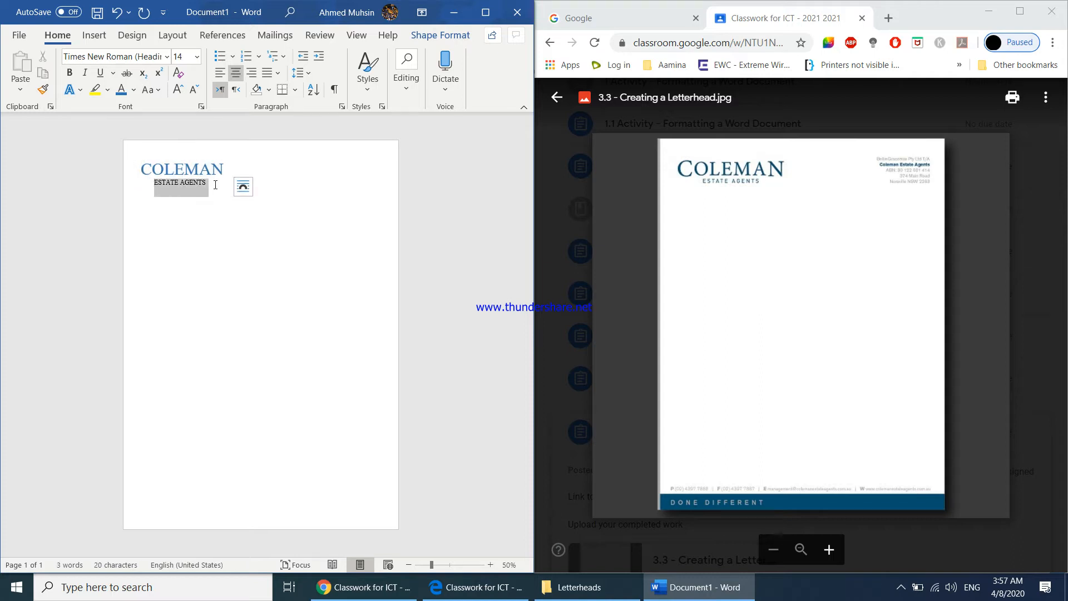
click(122, 91)
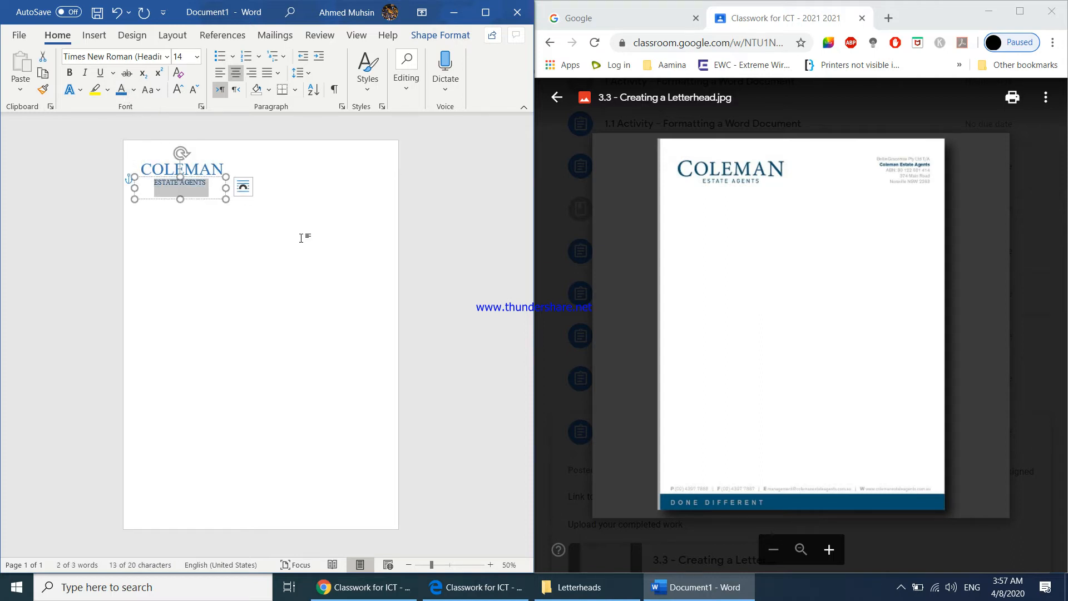
click(310, 287)
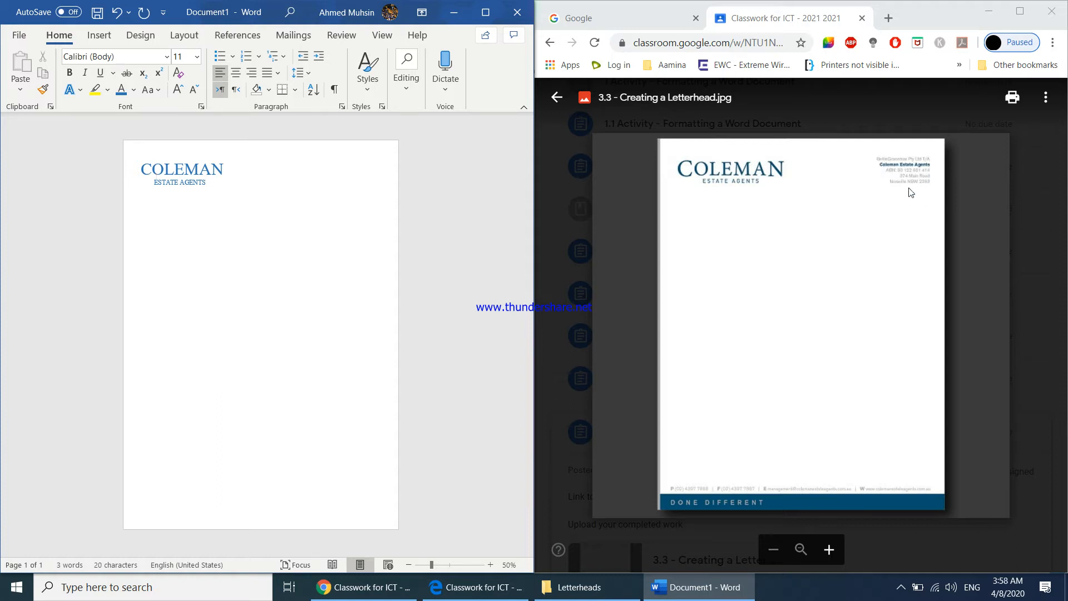
Maximize Word, draw a text box about 3.27" wide and 1.67" high in the page's upper-right corner, and right-align its text
click(483, 16)
click(99, 35)
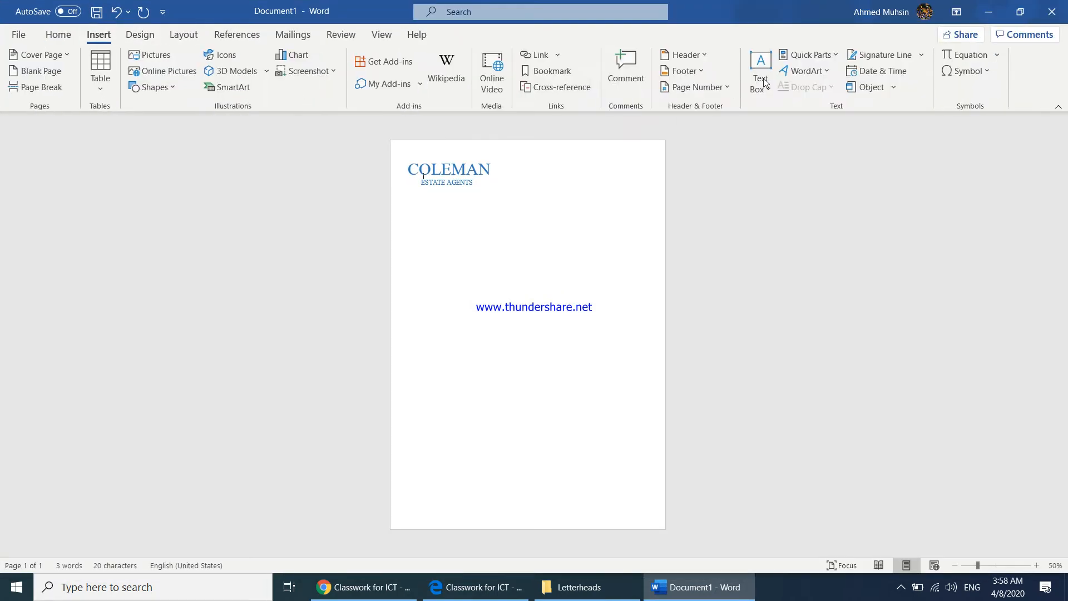
click(766, 84)
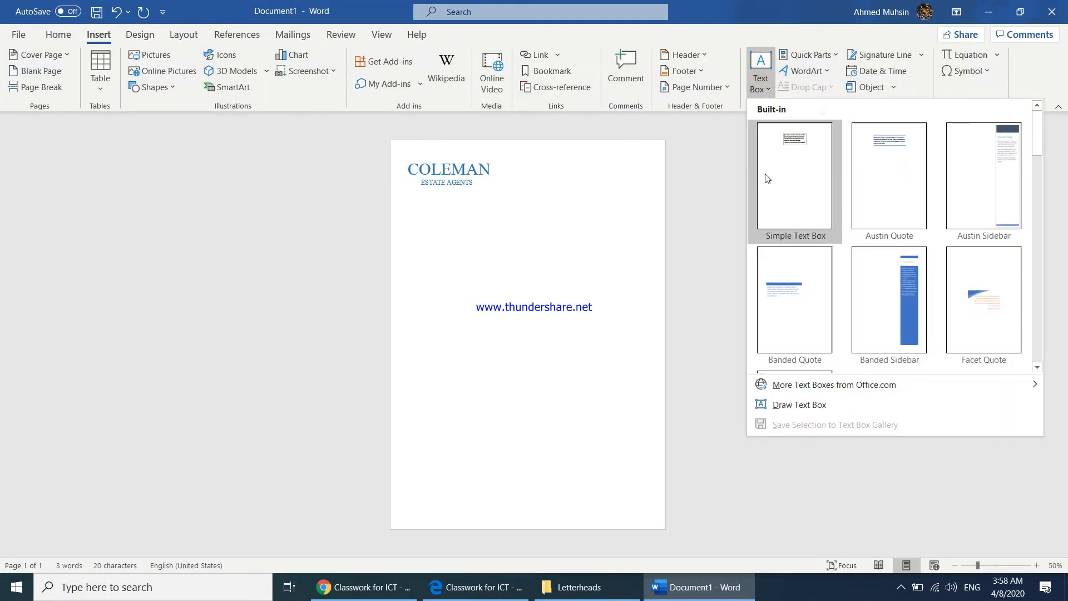
click(779, 405)
drag(566, 153, 658, 209)
drag(564, 181, 548, 180)
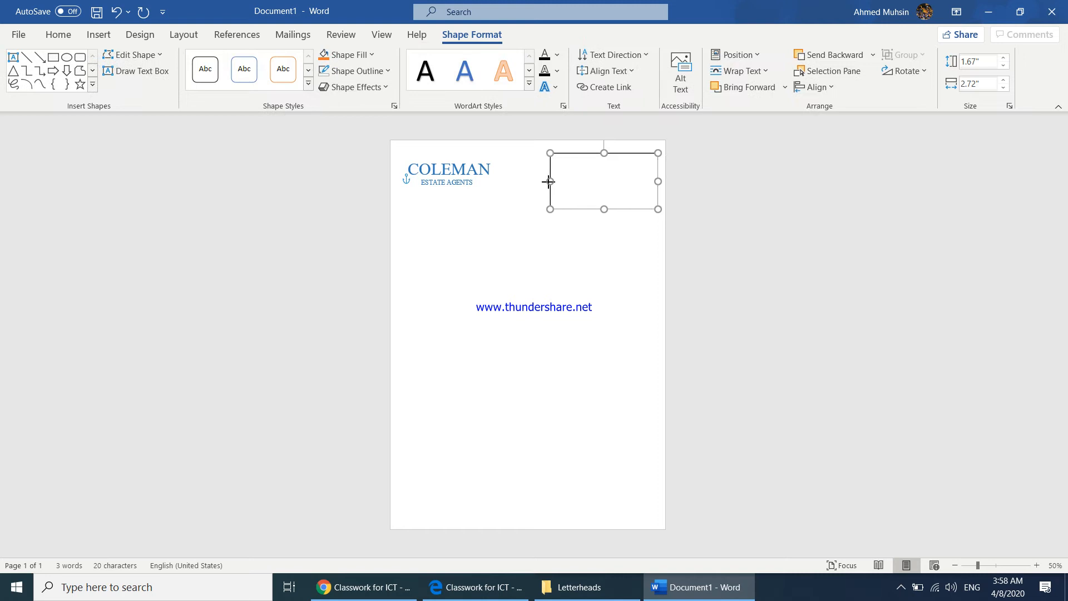
click(58, 35)
click(358, 87)
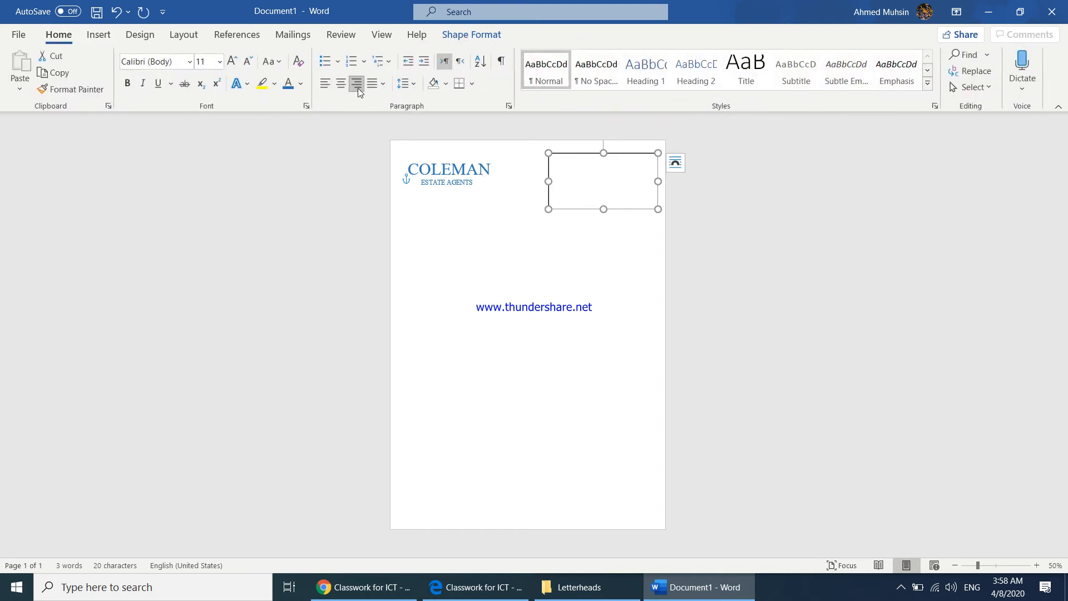
Place the document beside the reference letterhead and zoom in on the browser page to read the company details
key(super+Left)
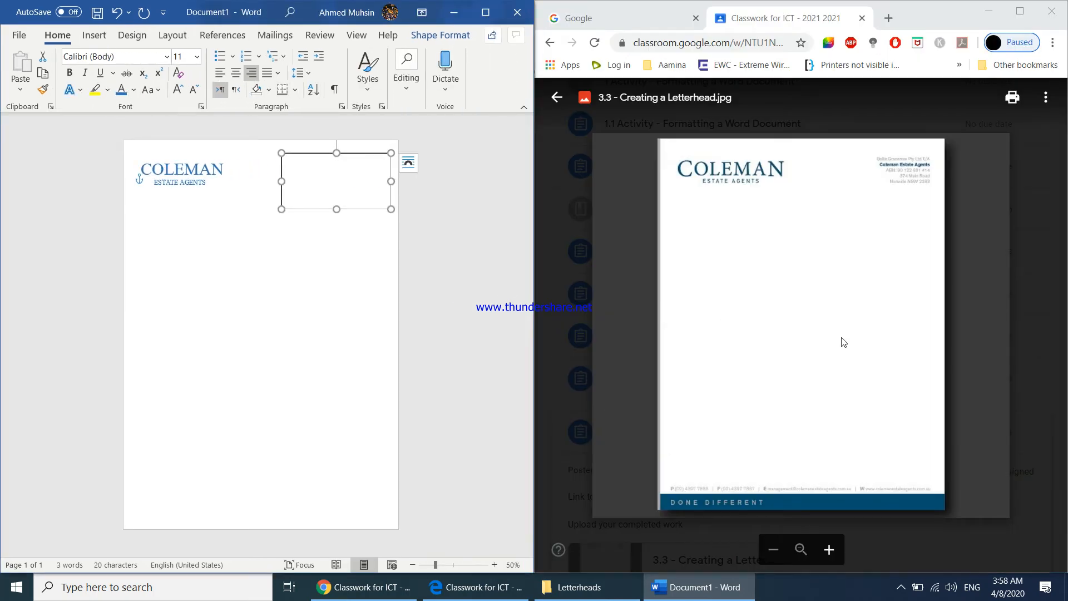
click(862, 339)
key(ctrl+plus)
key(ctrl+plus)
key(ctrl+plus)
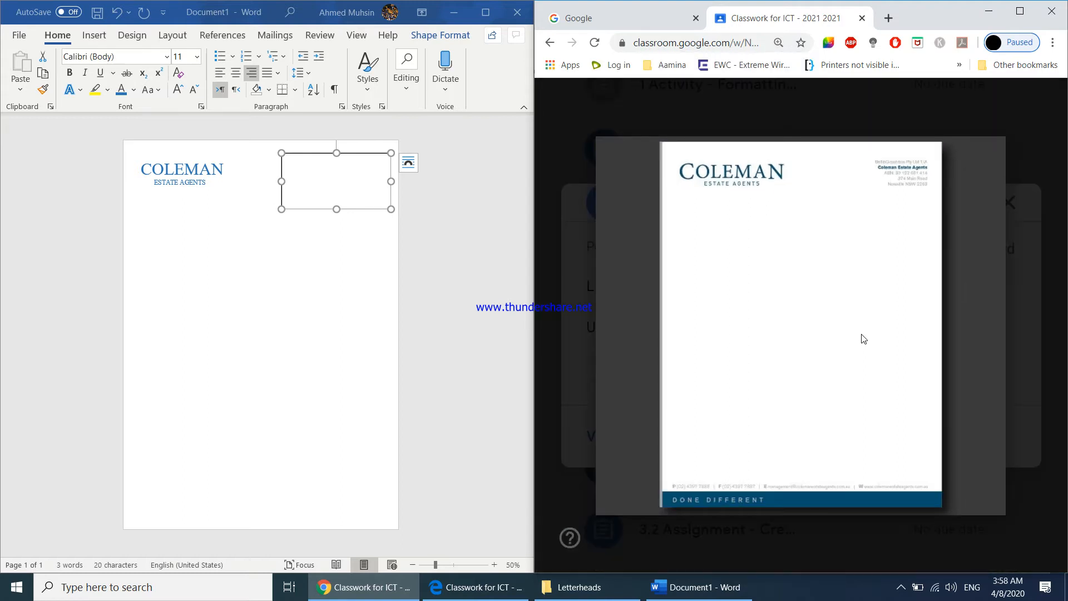
Enter "Belin Grocereas PVT LTD" and "Coleman Estate Agents" as two lines in the upper-right text box
click(367, 183)
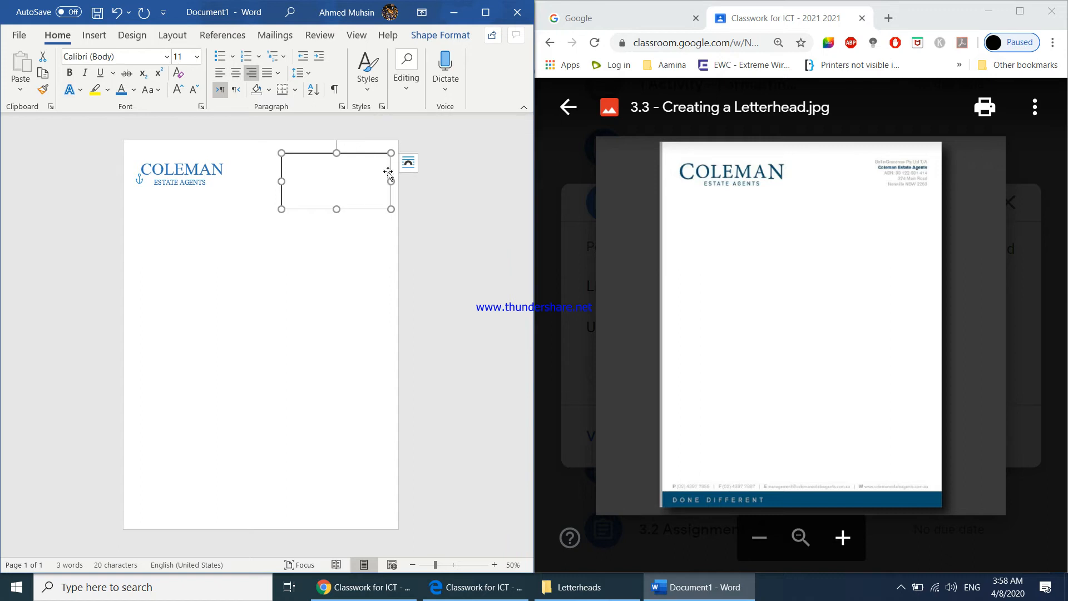
click(389, 184)
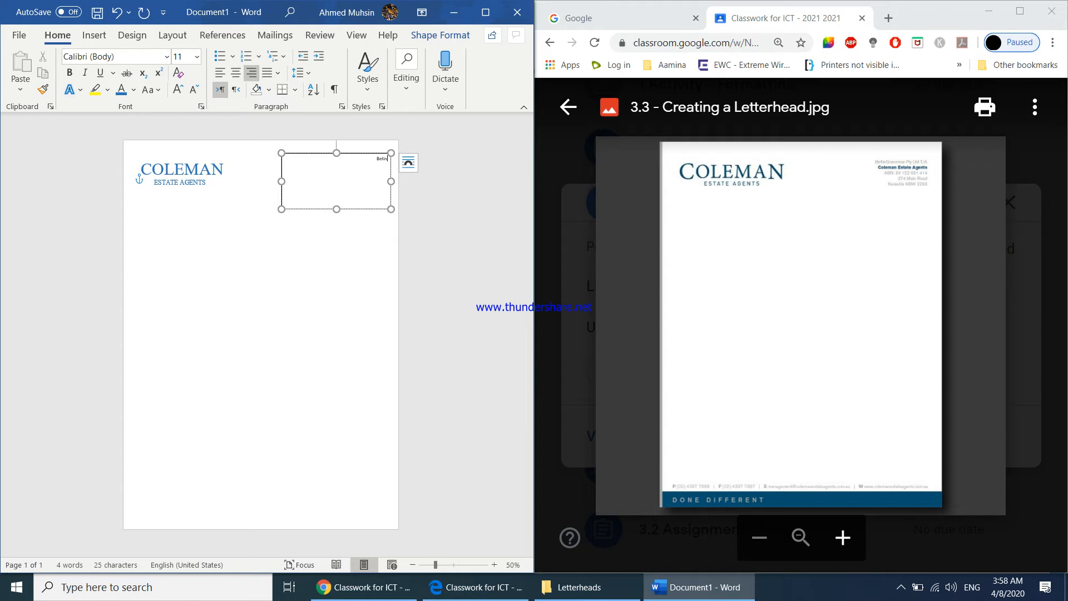
text(Belin Grocereas P)
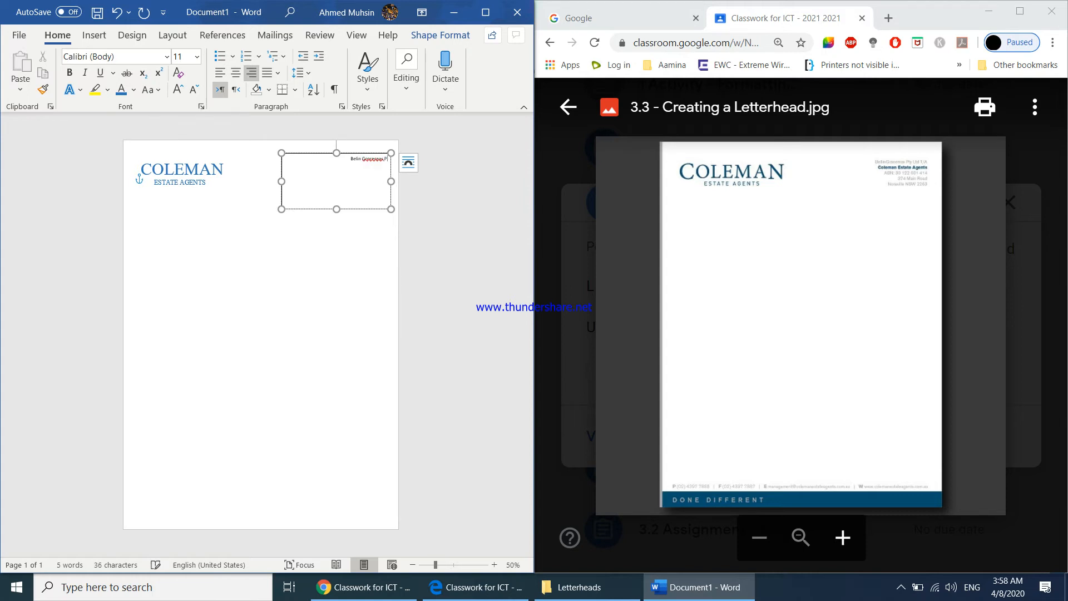
text(VT LTD)
key(Return)
text(Coleman Estate Agents)
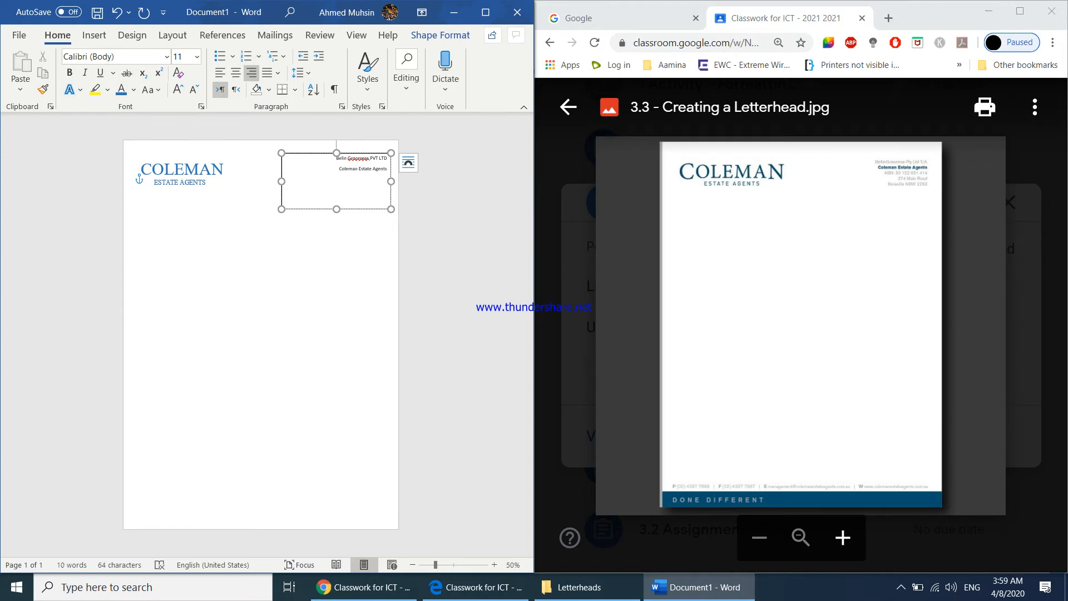
Replace the paragraph break between the two company lines with a line break to tighten their spacing
key(Delete)
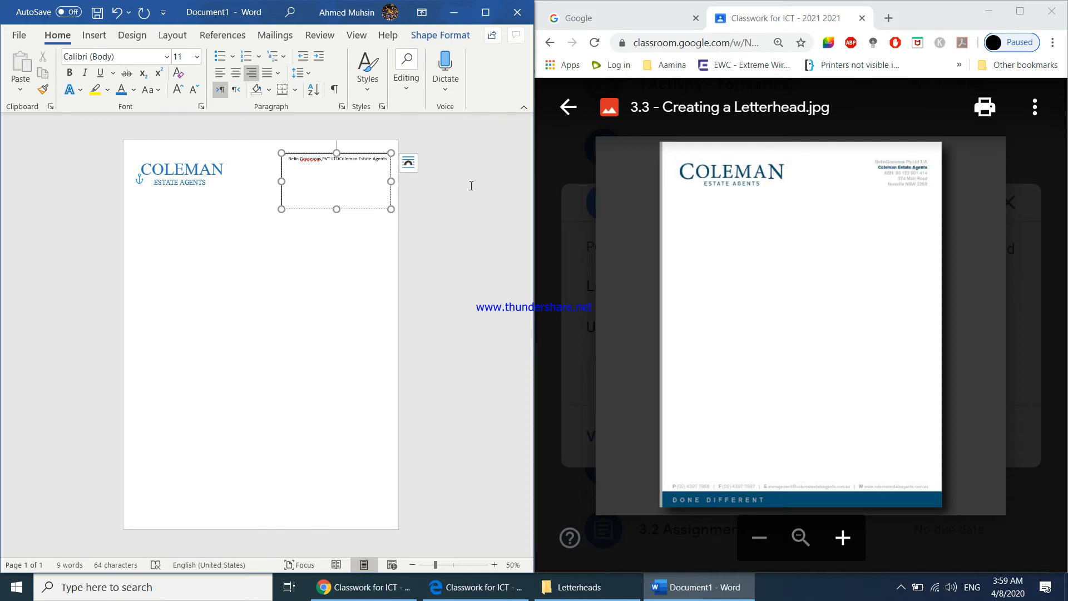
click(339, 160)
key(Return)
key(BackSpace)
key(Return)
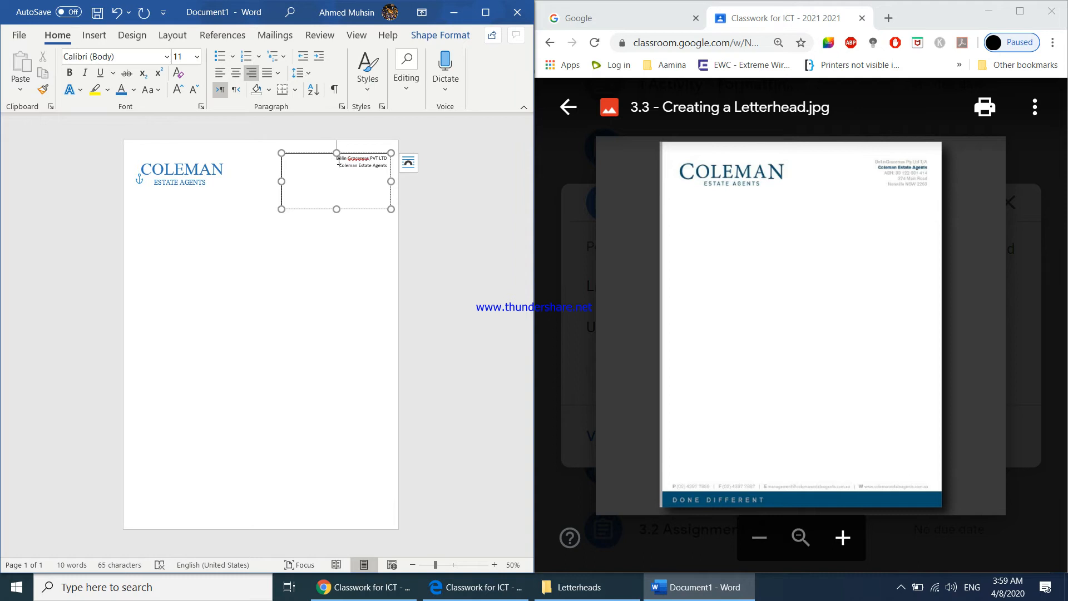
Enter the company's ABN, street address, and suburb with state and postcode as three further lines in the upper-right text box
key(Return)
key(shift+Return)
text(Noraville NSW)
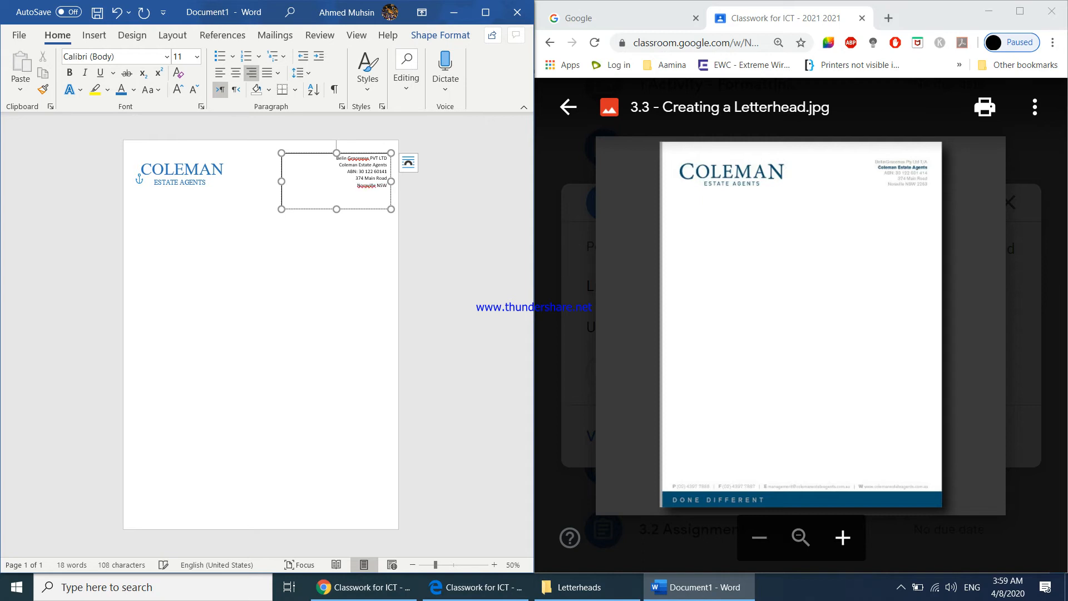
text( 2263)
Set all the text in the upper-right text box to font size 12
key(ctrl+a)
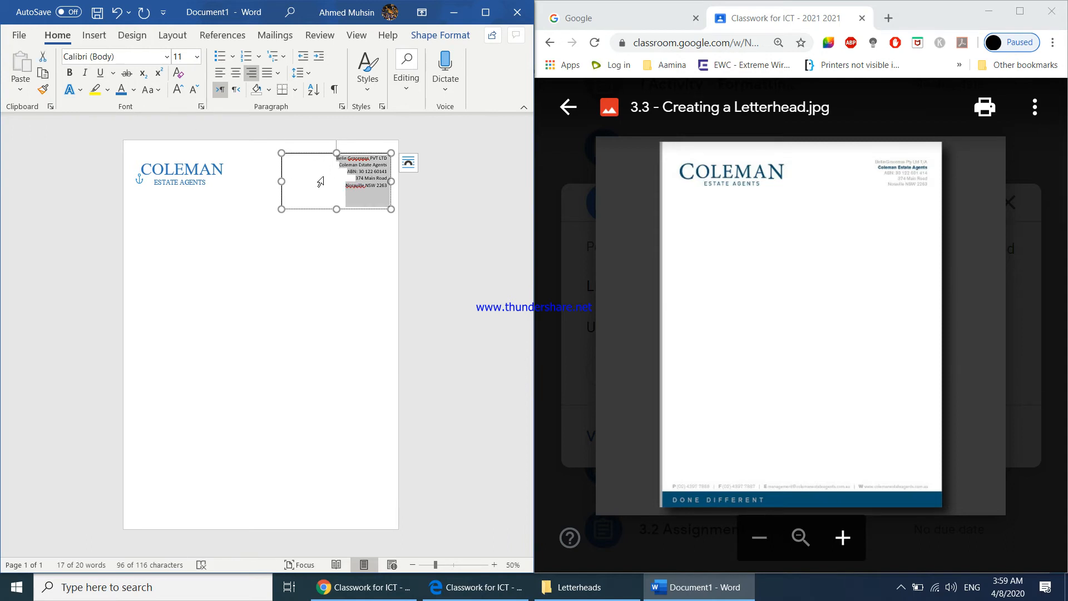
click(337, 178)
triple_click(339, 185)
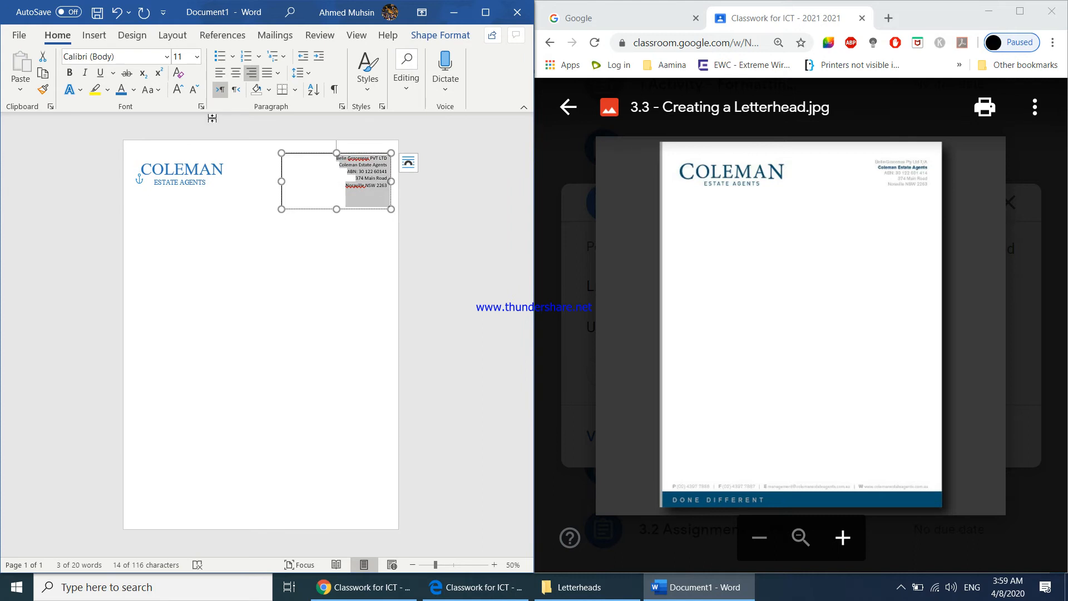
click(180, 92)
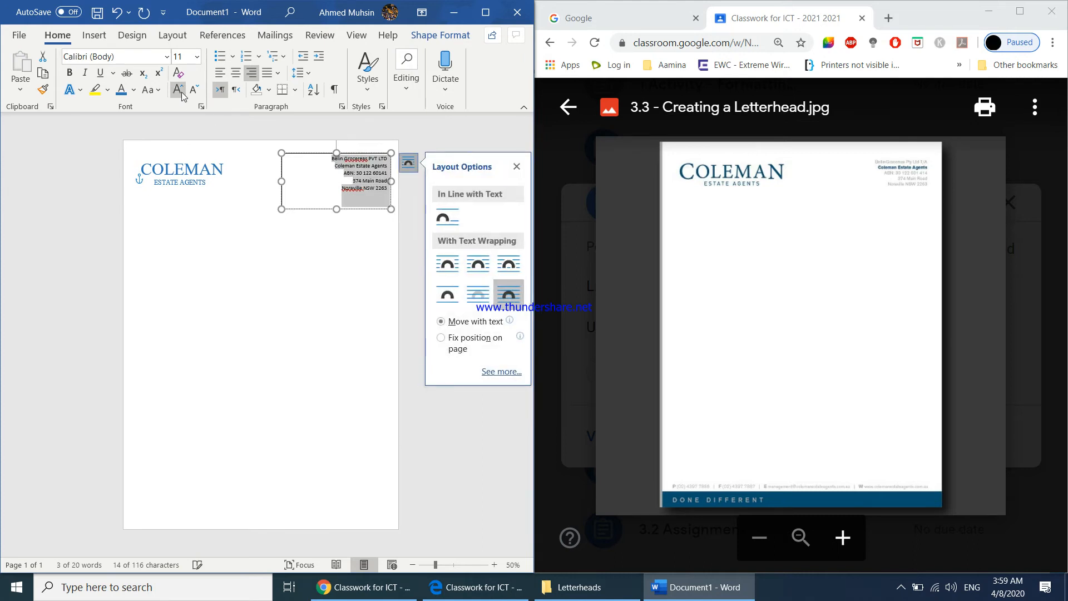
Color the "Coleman Estate Agents" line in the upper-right text box blue
click(358, 182)
drag(333, 168, 387, 166)
click(122, 91)
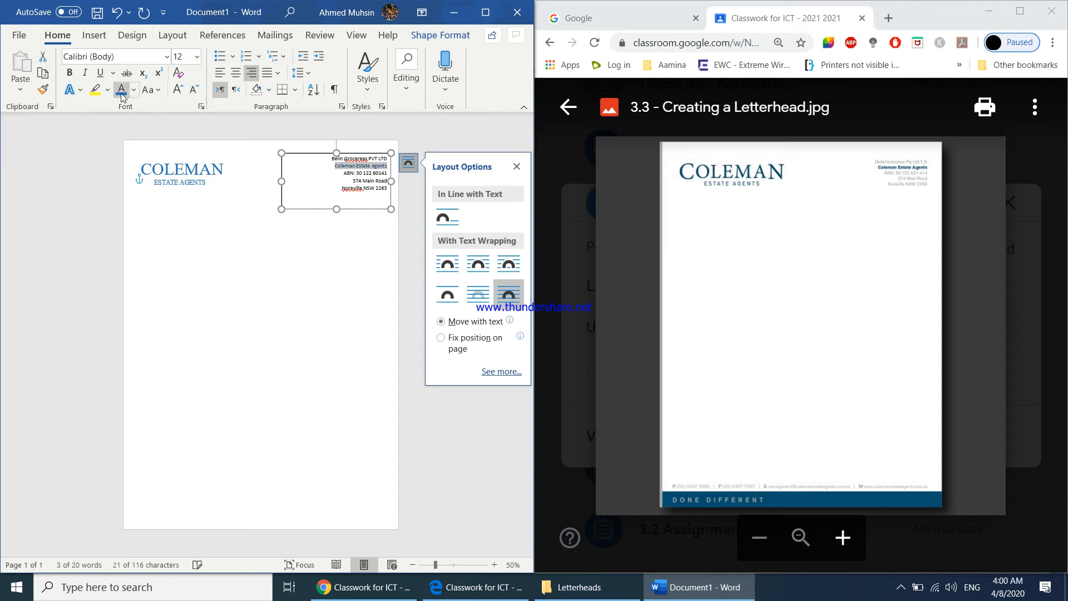
click(310, 173)
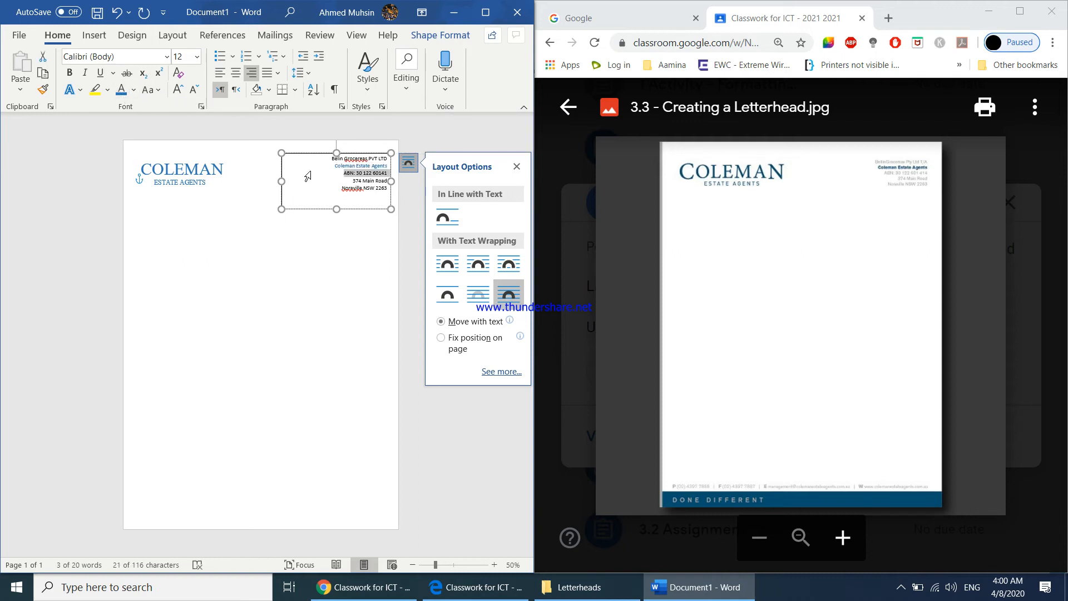
click(328, 191)
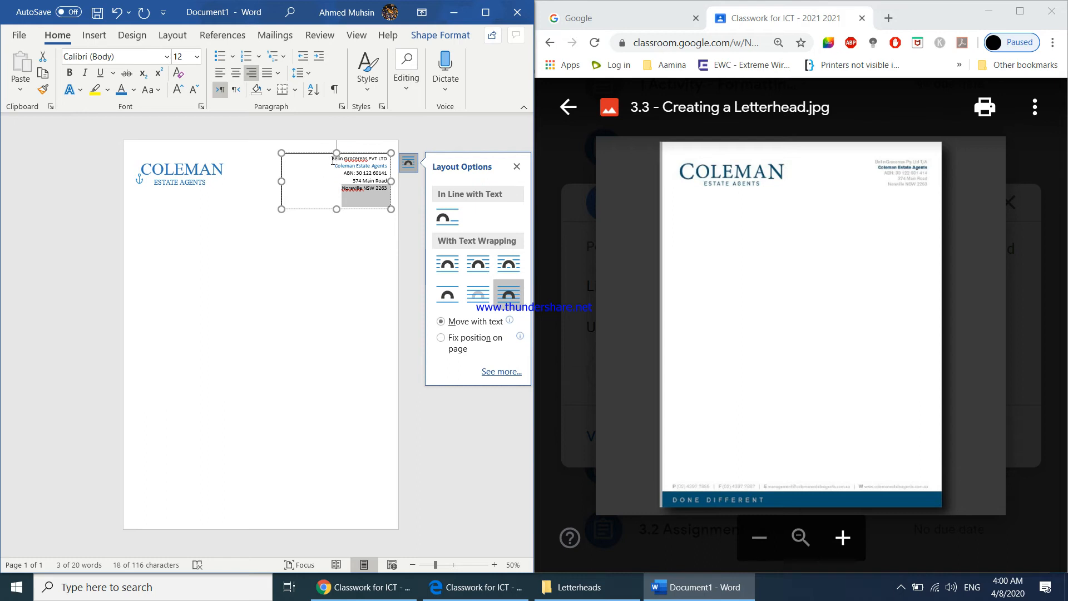
Maximize the document window and color the first company line, the ABN line and the address lines gray
click(485, 12)
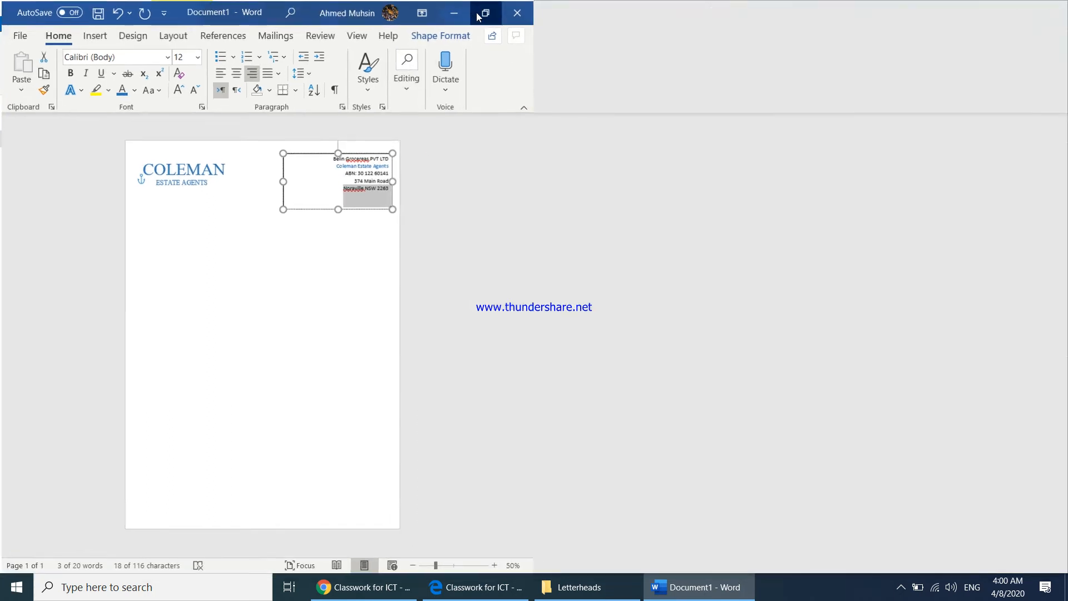
click(605, 212)
drag(599, 156, 660, 158)
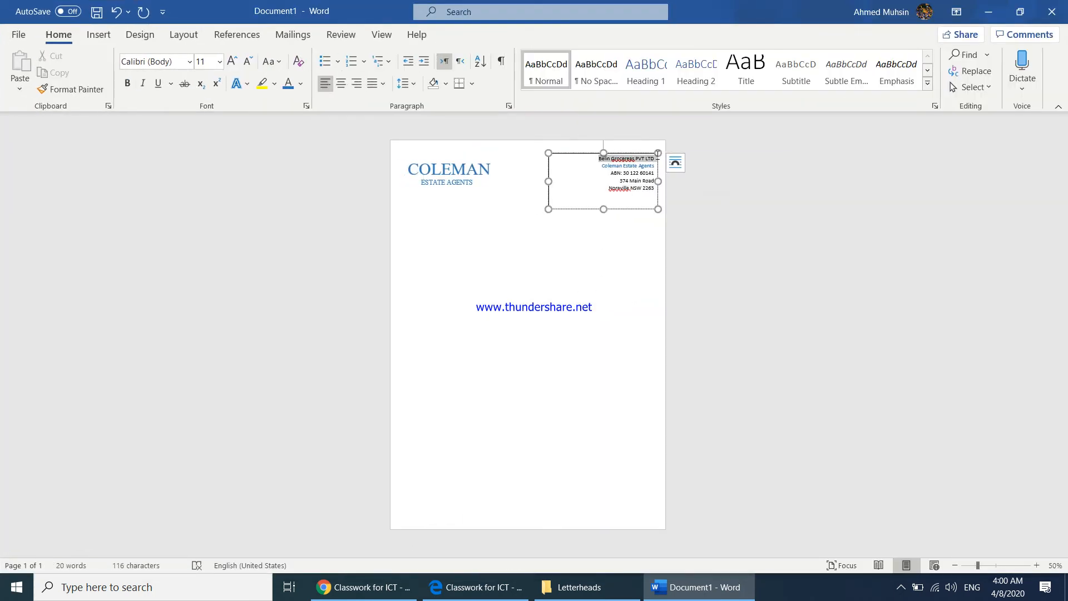
click(300, 83)
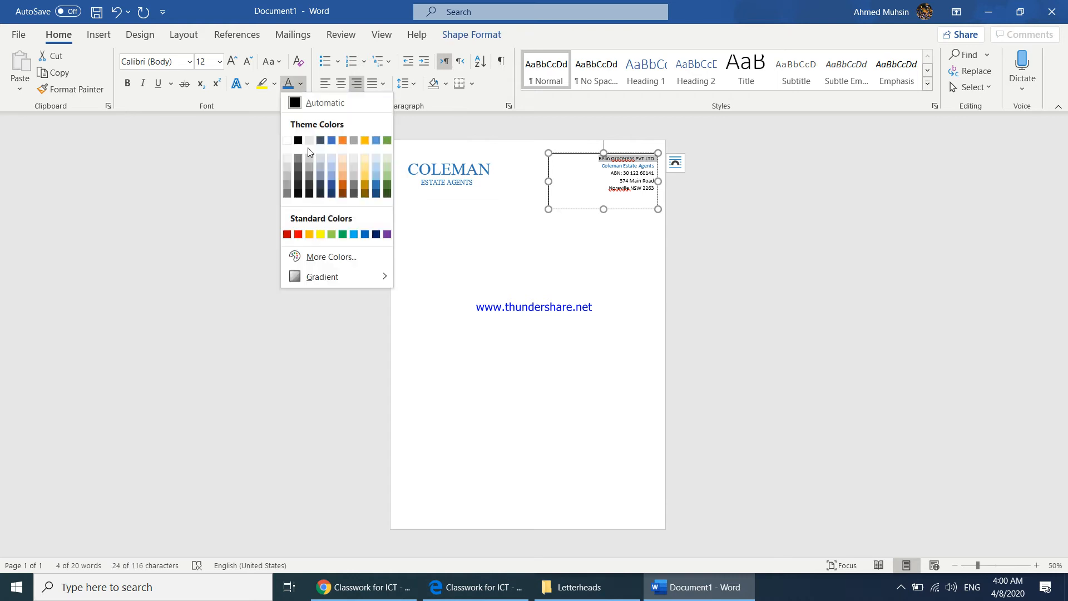
click(288, 185)
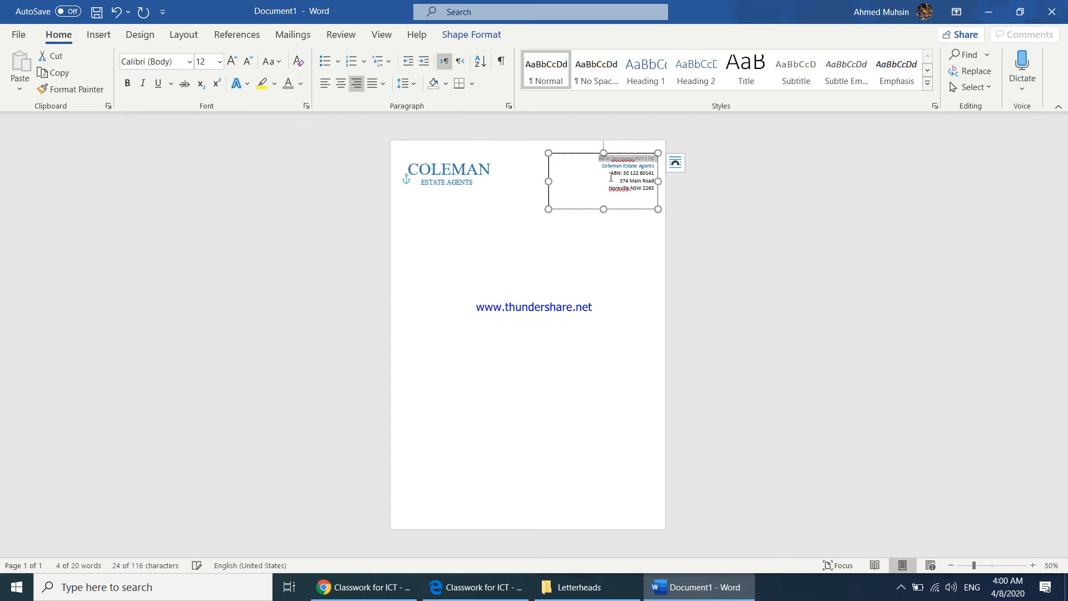
drag(610, 172, 655, 206)
click(288, 84)
click(523, 259)
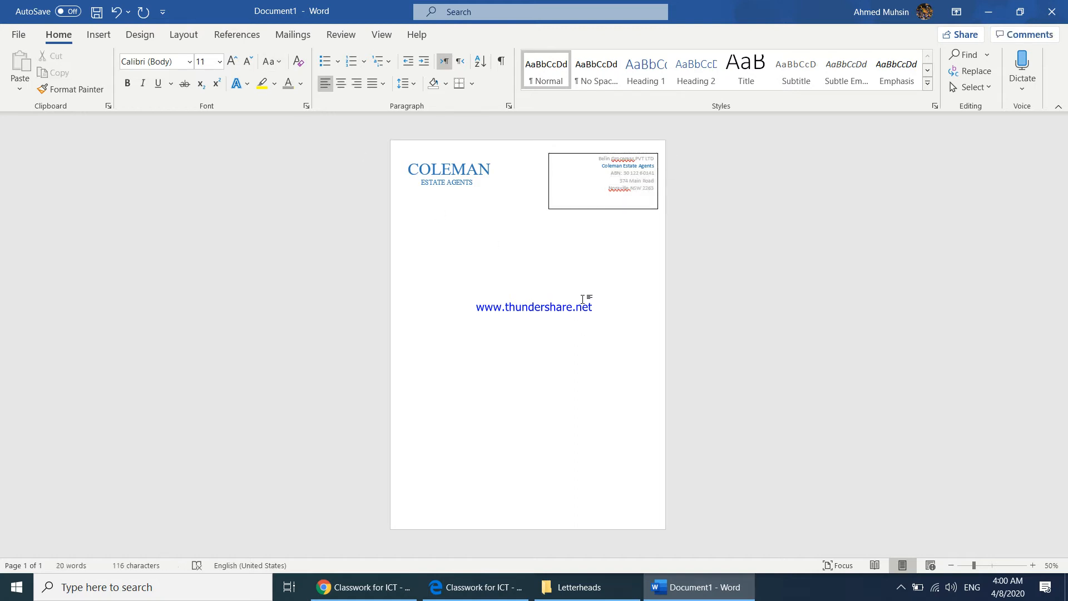
Dismiss the spelling flags on the first company line and the suburb name in the upper-right text box
click(624, 159)
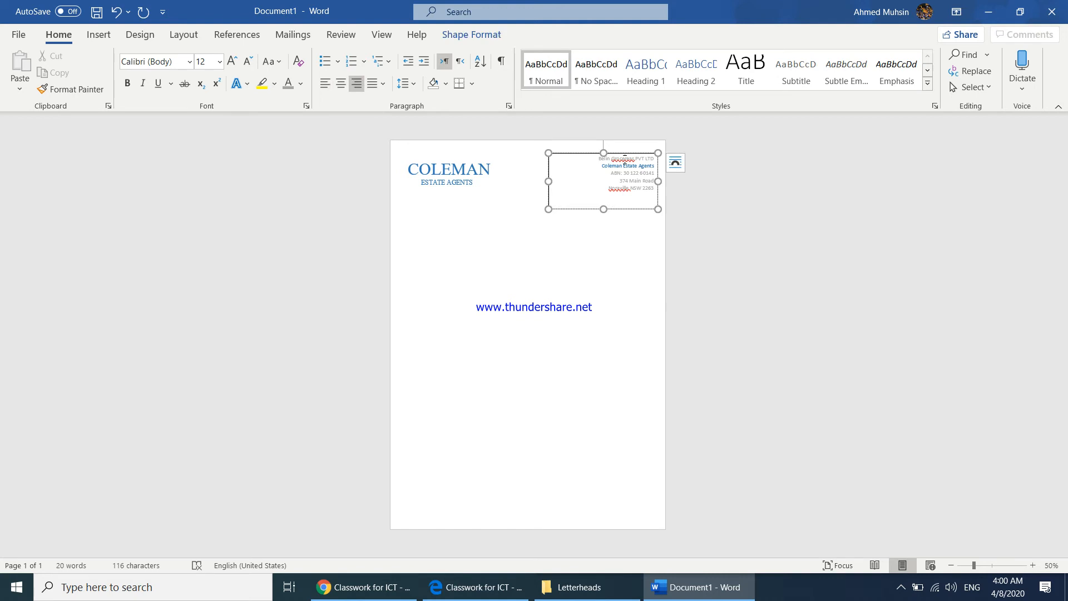
right_click(625, 160)
click(667, 242)
right_click(615, 191)
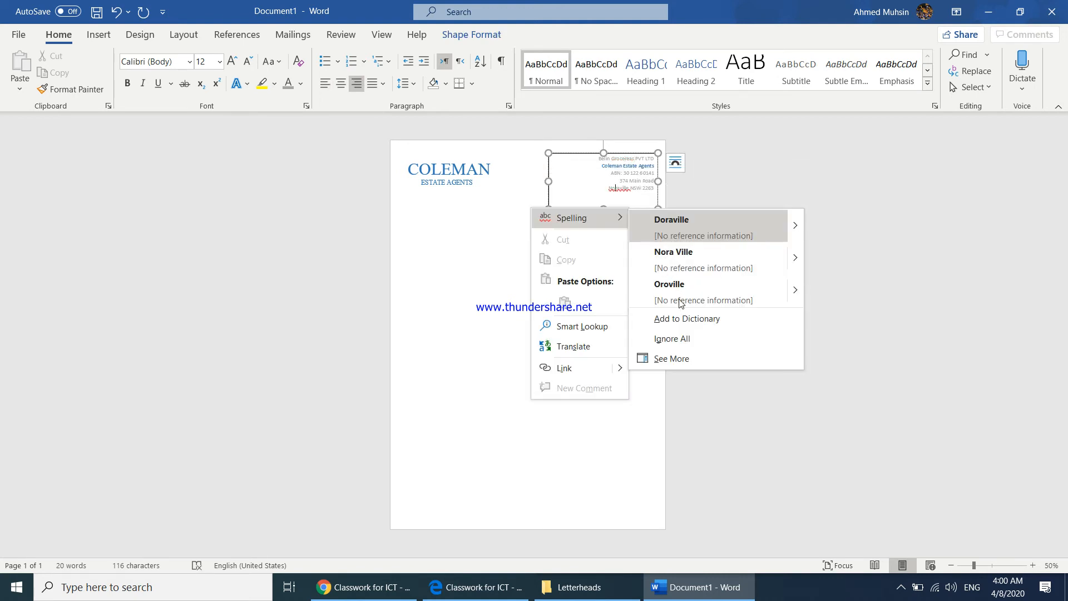
click(670, 316)
click(645, 307)
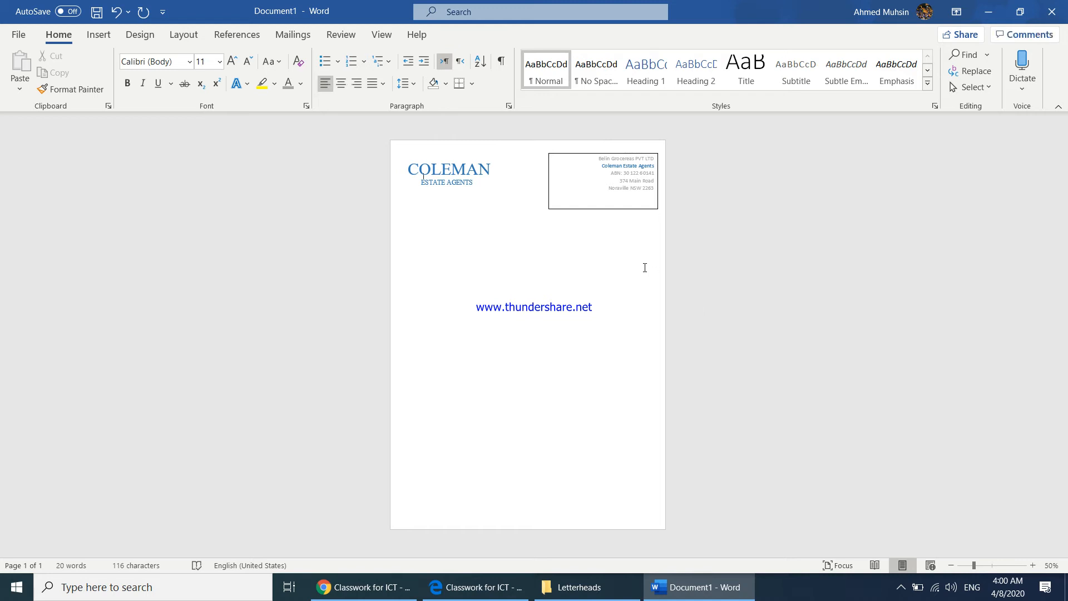
Make all the text in the upper-right text box bold
triple_click(643, 169)
click(128, 85)
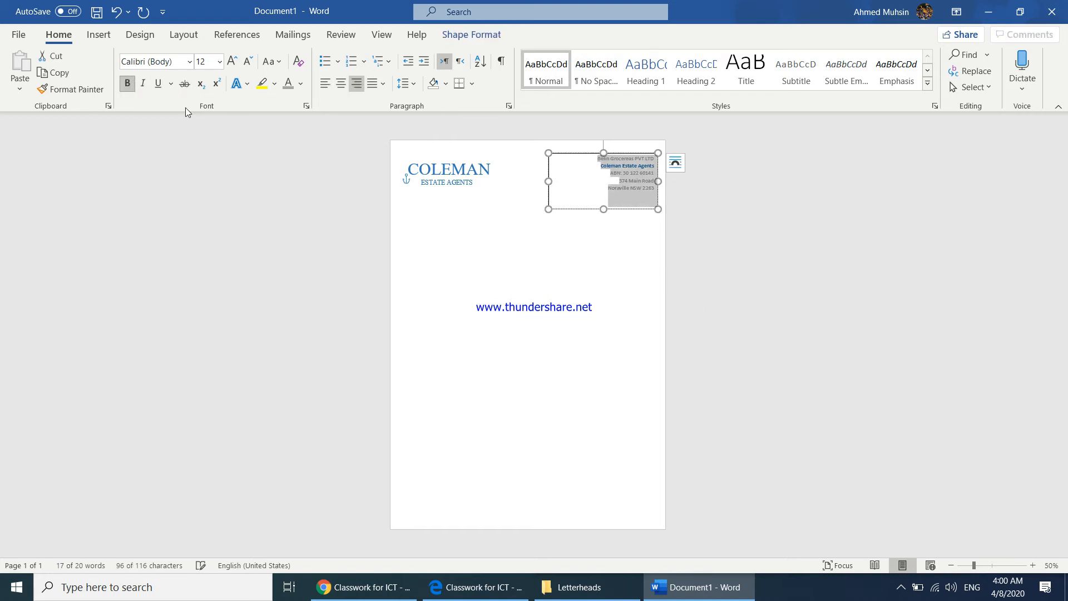
click(524, 286)
Remove the outline from the company details text box
click(604, 210)
click(473, 34)
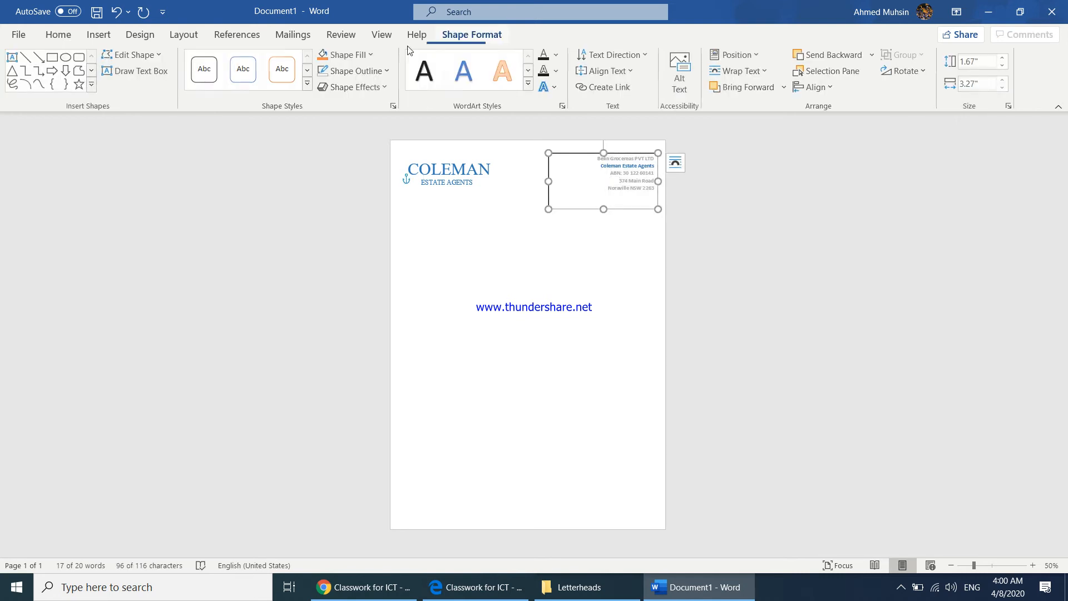
click(365, 72)
click(368, 222)
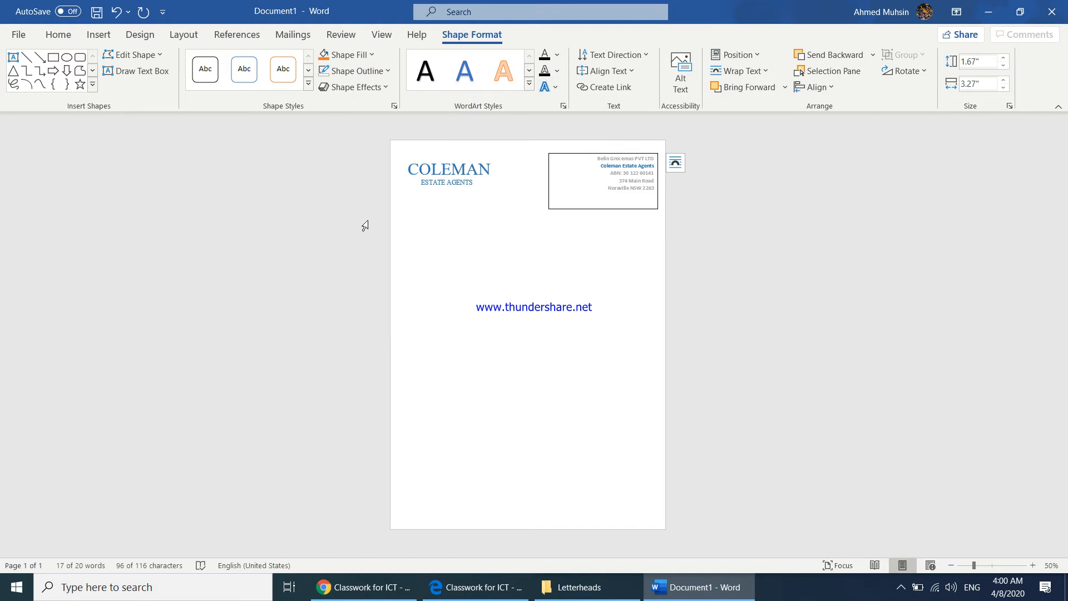
click(592, 357)
Place the document beside the reference letterhead and draw a text box about 8.25" wide and 0.58" high across the page's bottom edge
key(super+Left)
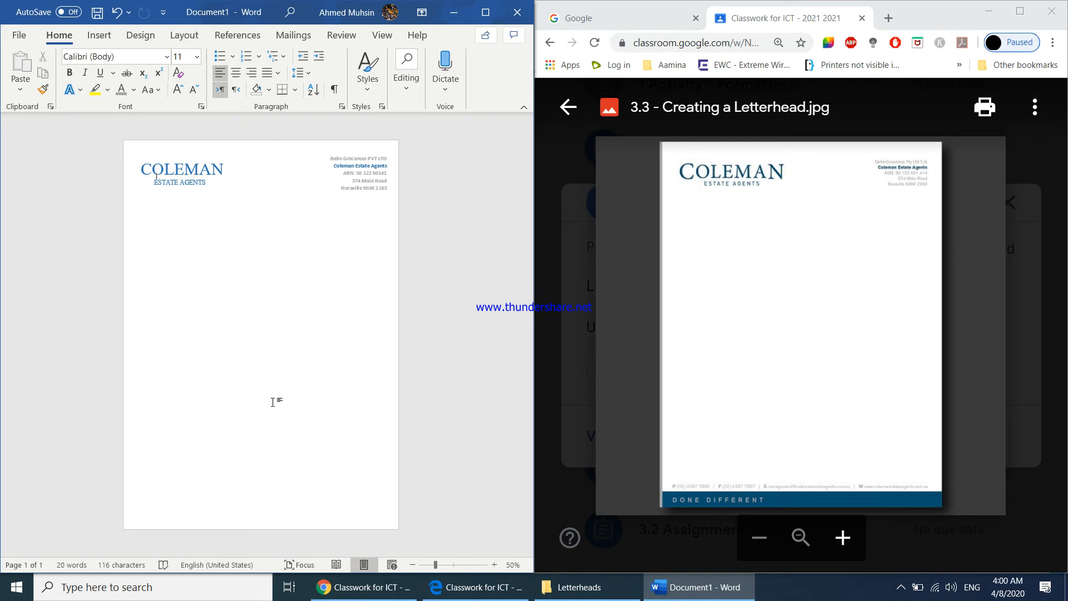
click(99, 37)
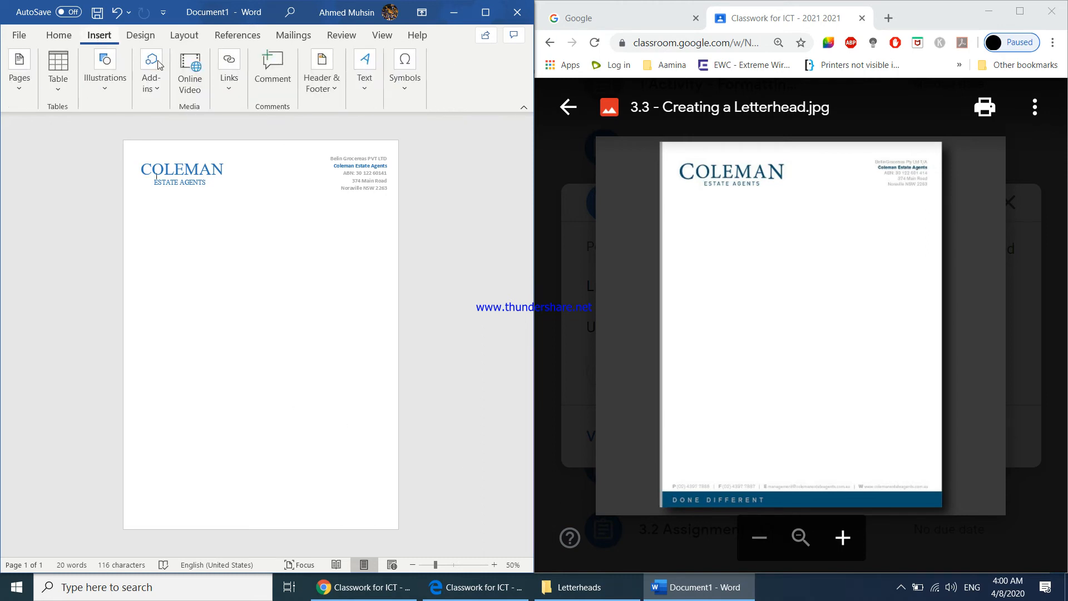
click(367, 103)
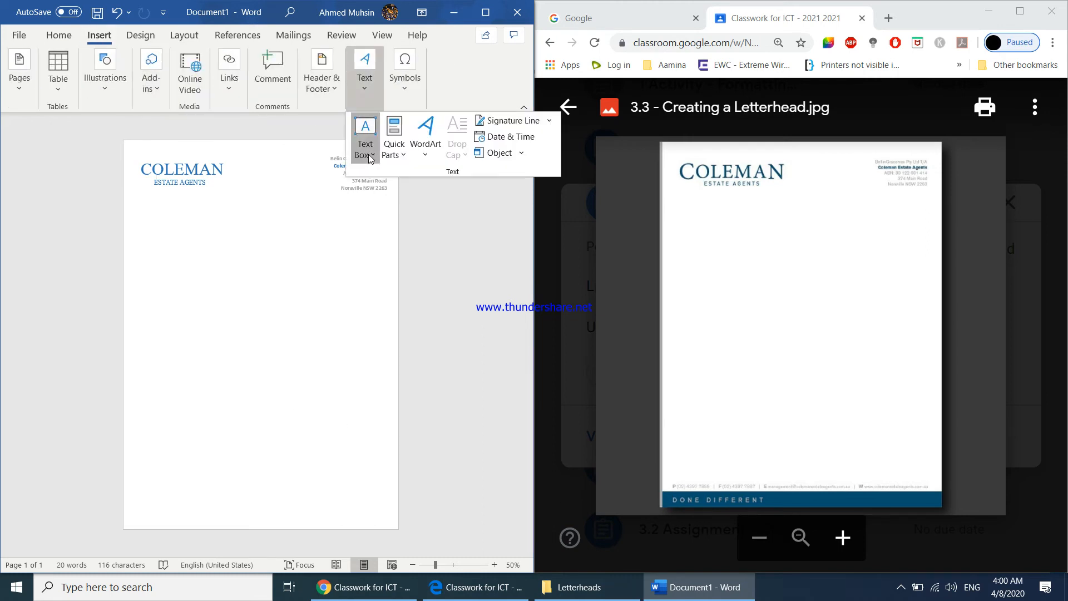
click(370, 158)
click(402, 475)
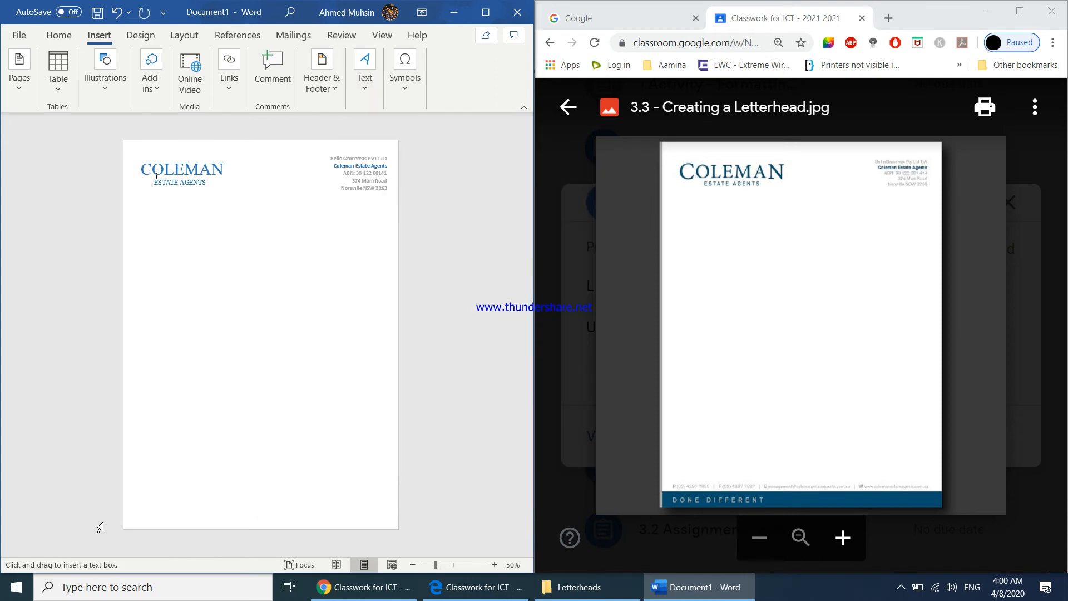
drag(123, 510, 399, 529)
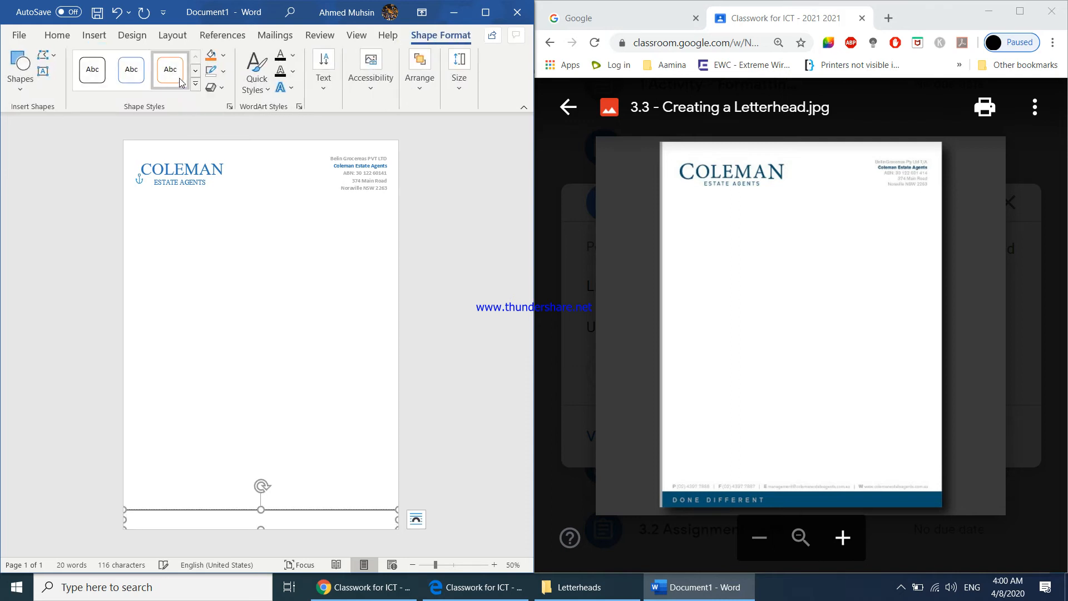
Maximize the document window and fill the bottom text box with a dark blue from the standard colors, comparing shades with the reference letterhead
click(485, 12)
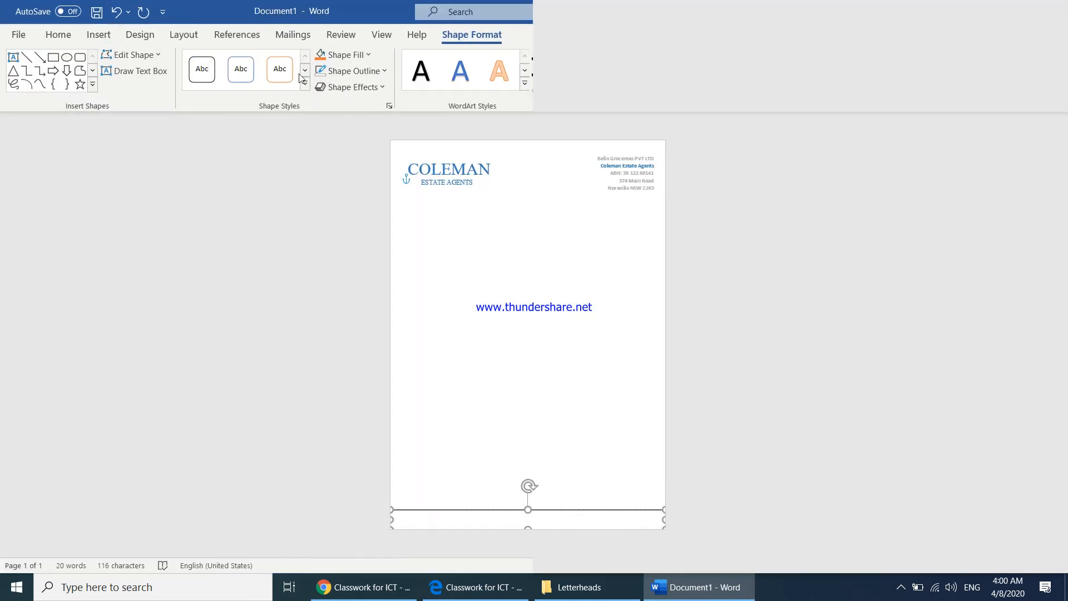
click(356, 54)
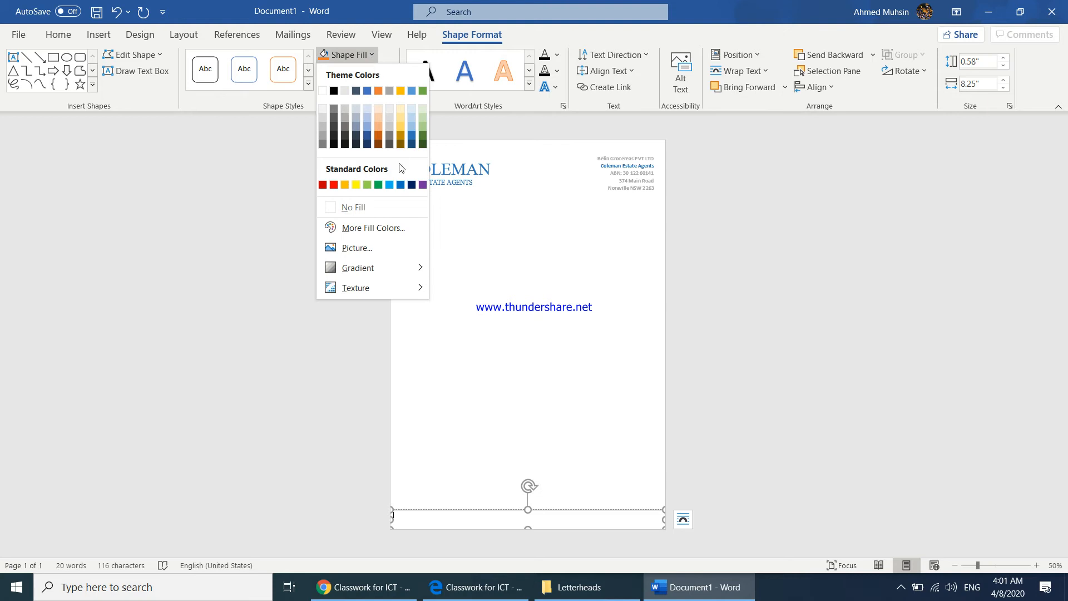
click(370, 229)
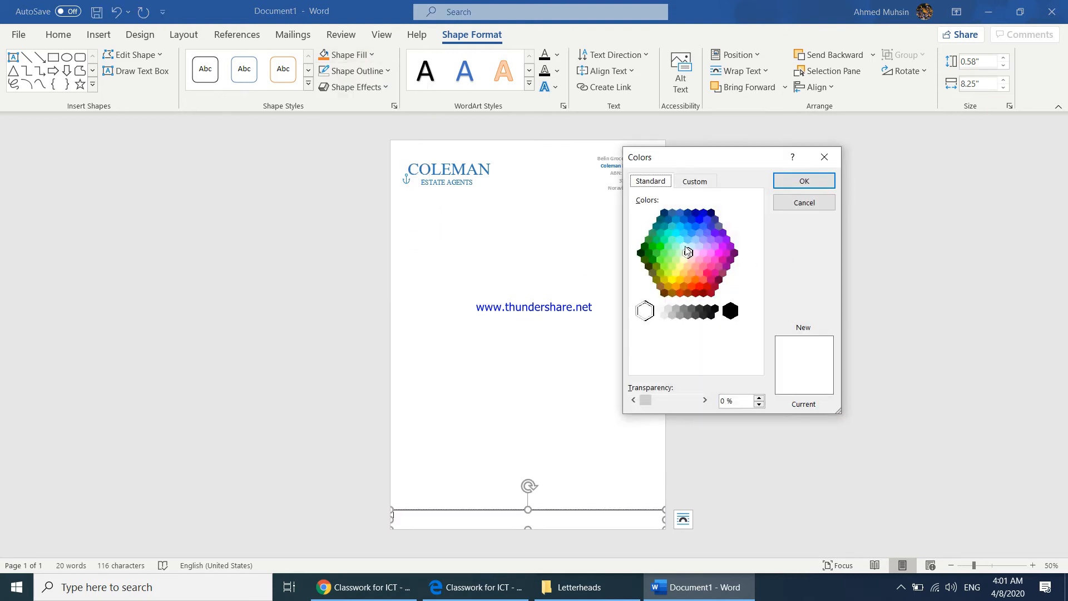
click(664, 226)
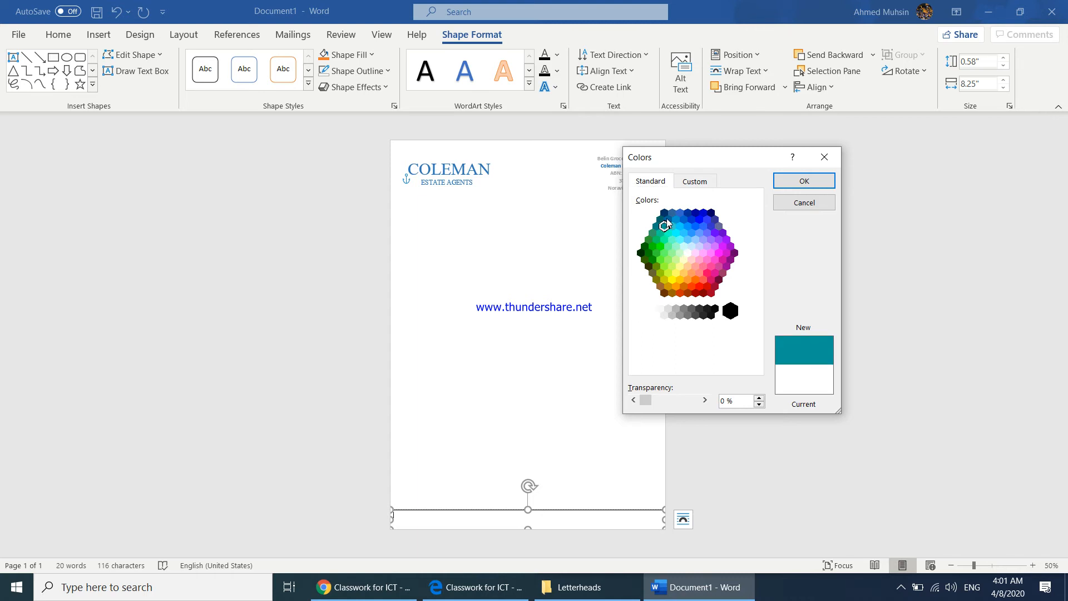
click(691, 233)
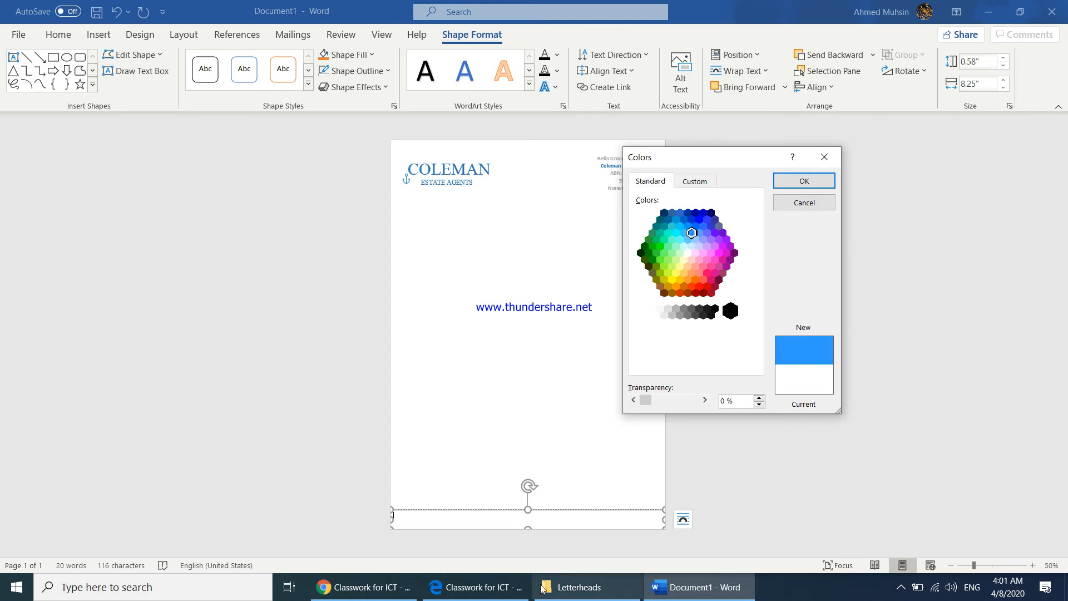
click(369, 589)
click(456, 448)
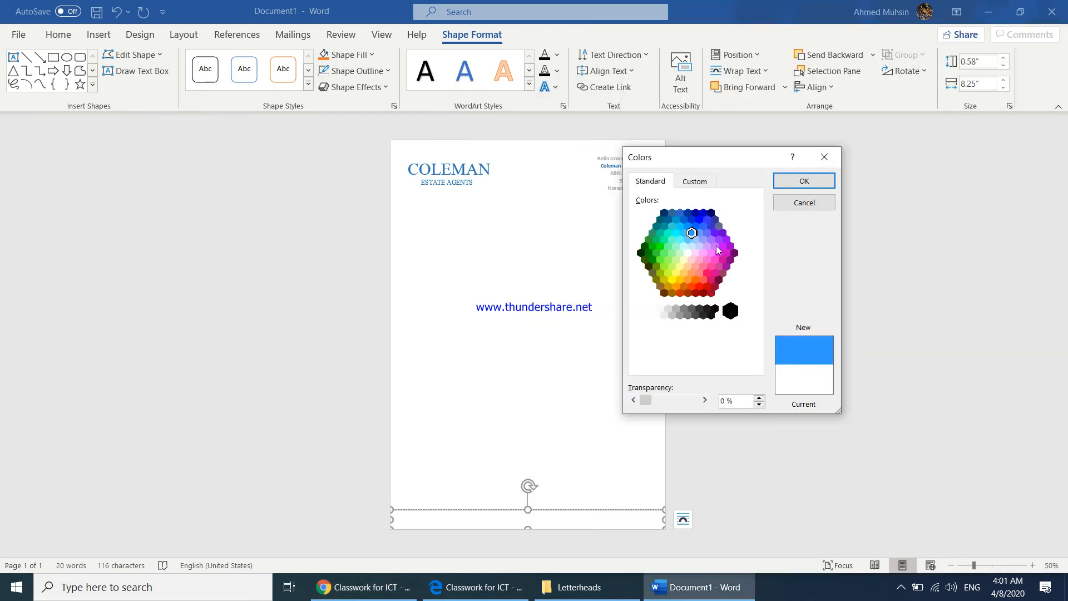
click(690, 219)
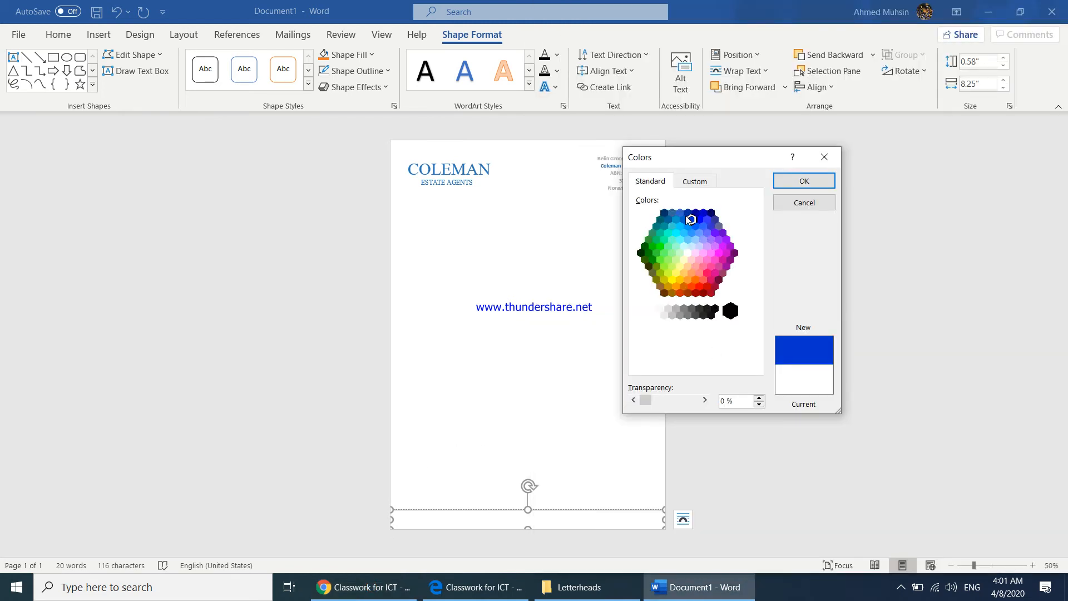
click(678, 215)
click(684, 218)
click(693, 221)
click(705, 219)
click(688, 213)
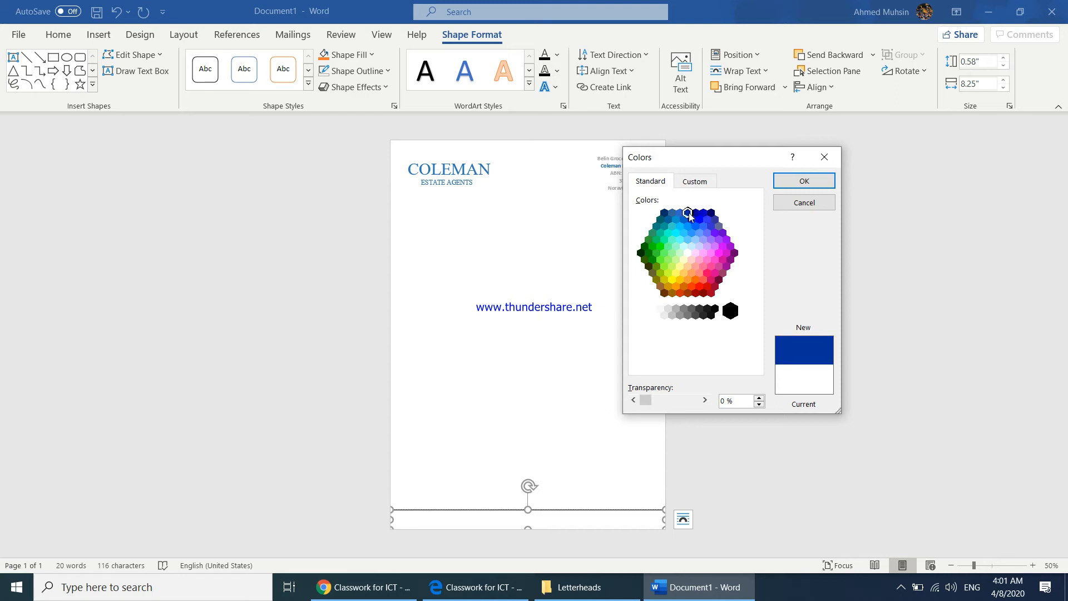
click(680, 214)
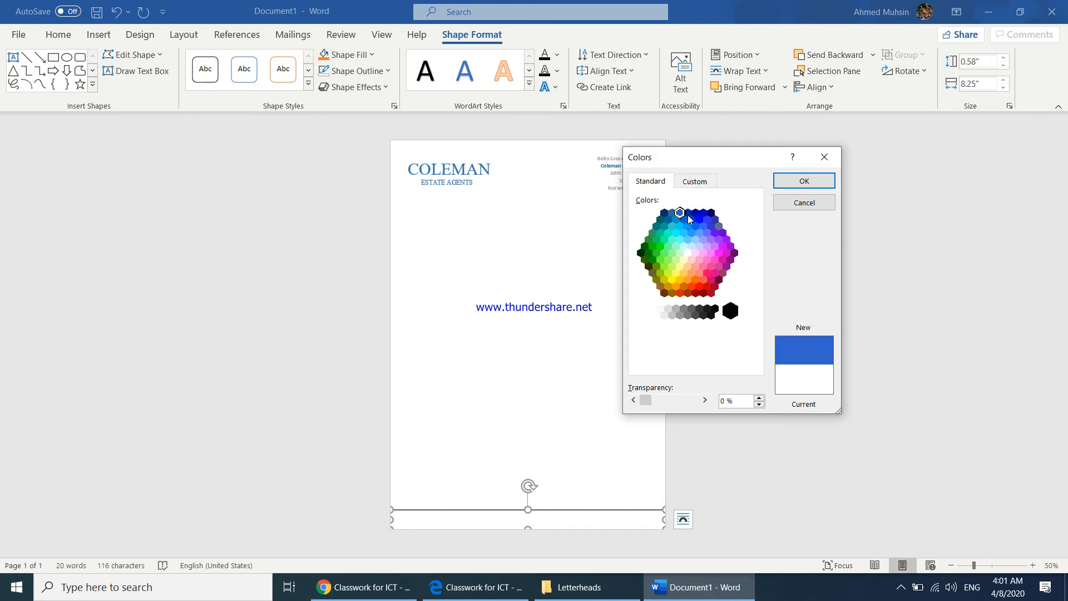
click(689, 217)
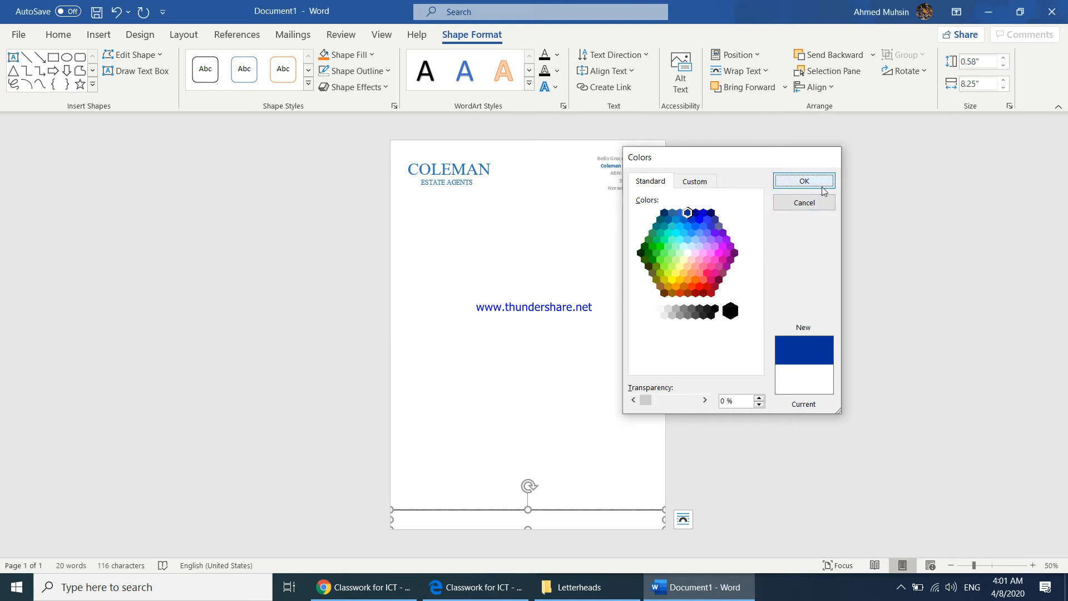
click(803, 180)
click(723, 374)
Compare the footer band with the reference letterhead and change its fill to Blue, Accent 1, Darker 25%
click(348, 585)
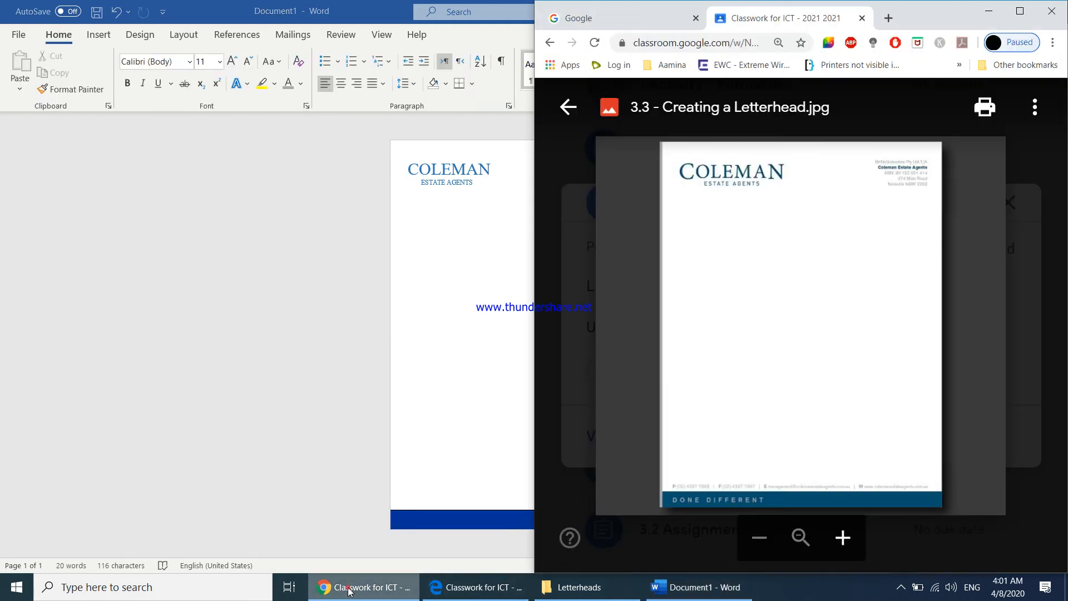
click(506, 459)
click(473, 514)
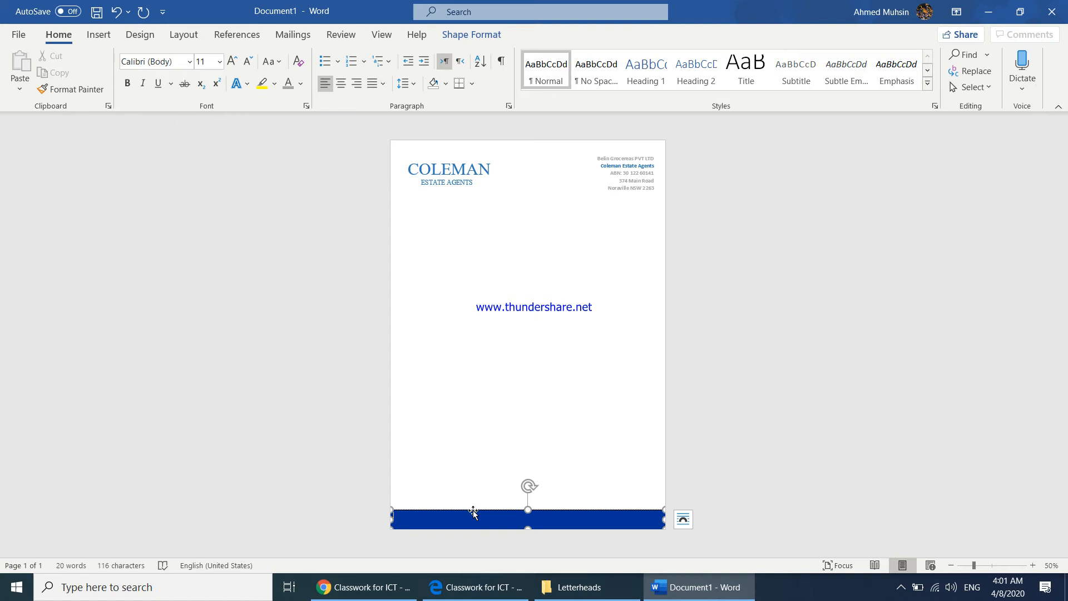
click(472, 35)
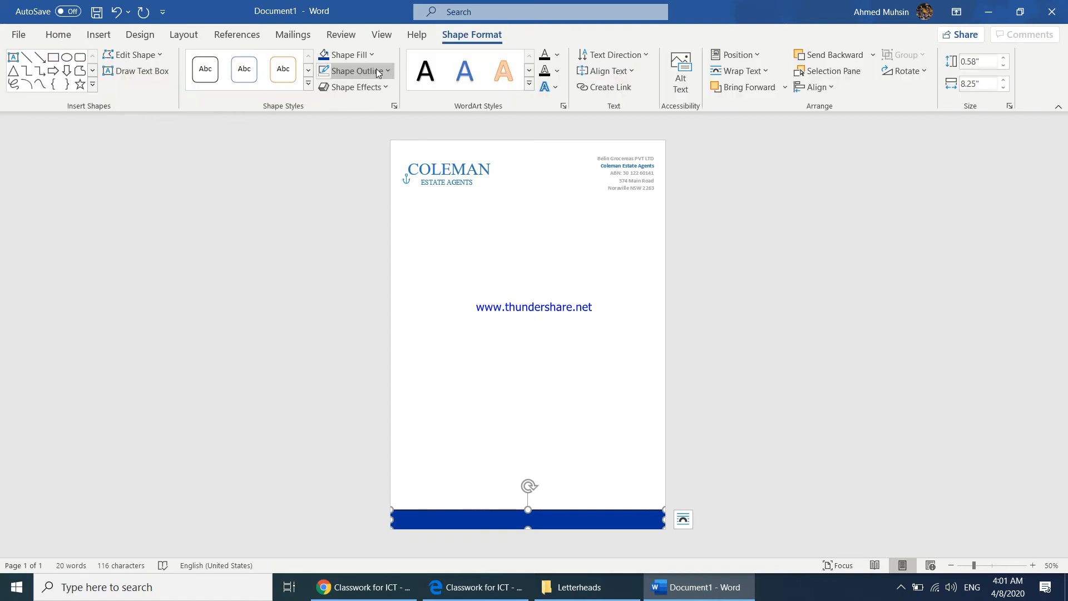
click(366, 61)
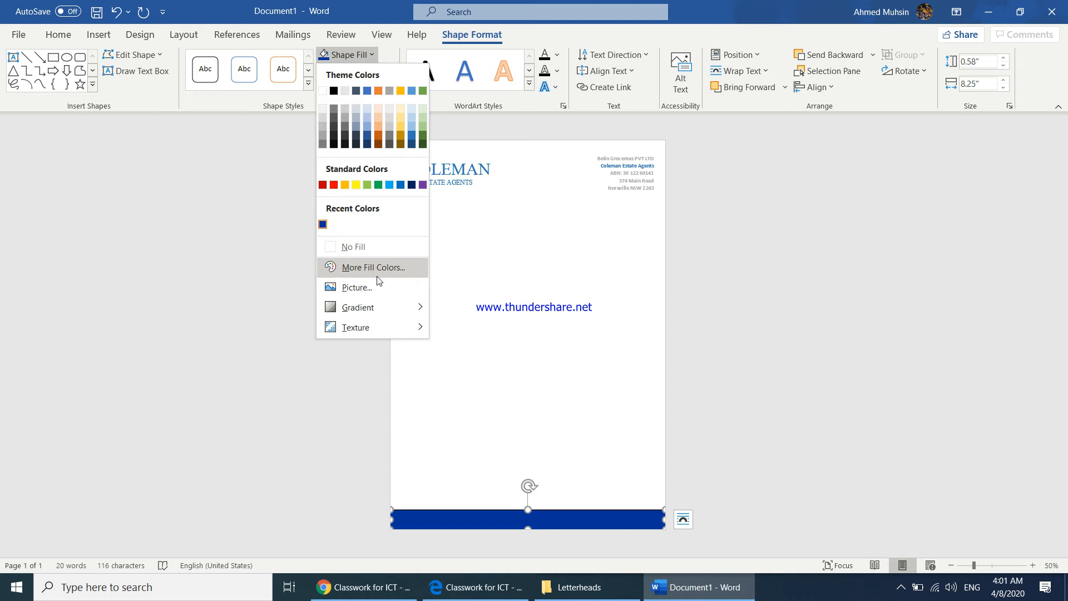
click(367, 136)
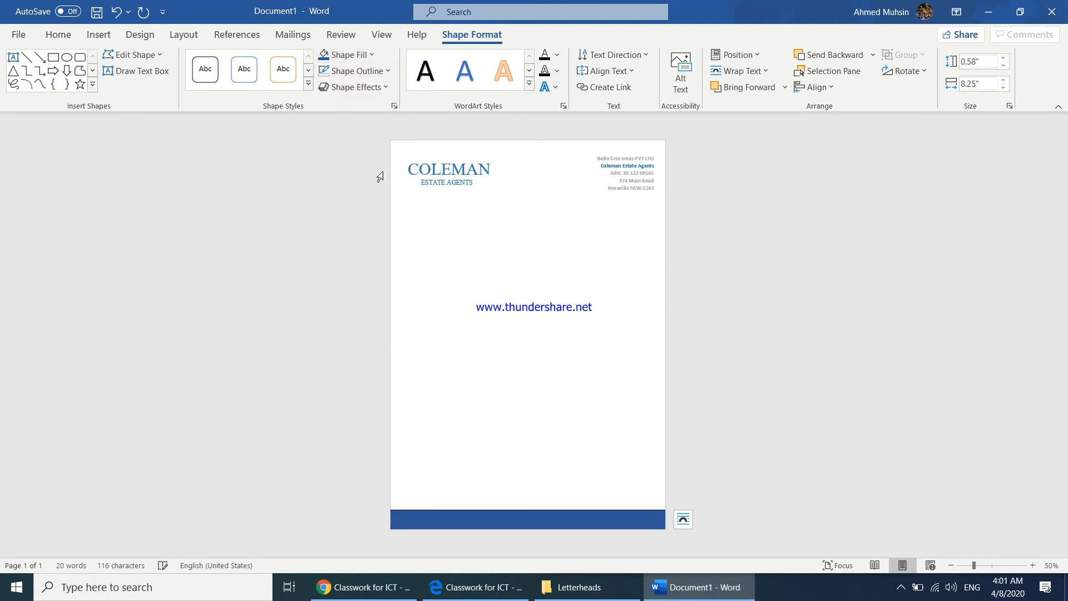
click(507, 391)
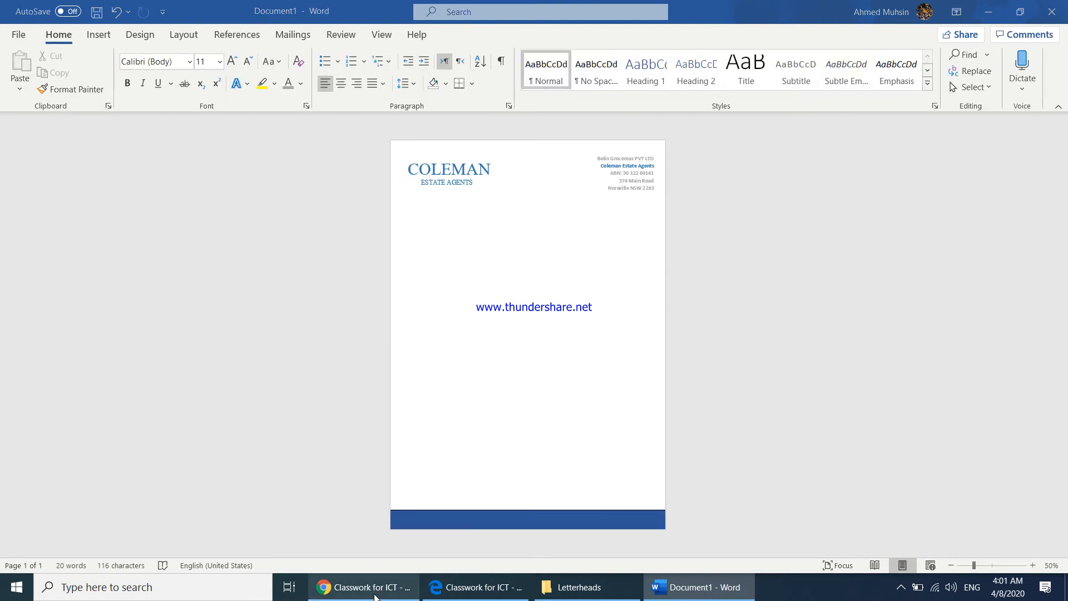
Recheck the reference letterhead and fill the footer band with a custom blue of red 33, green 115, blue 165
click(373, 590)
click(342, 473)
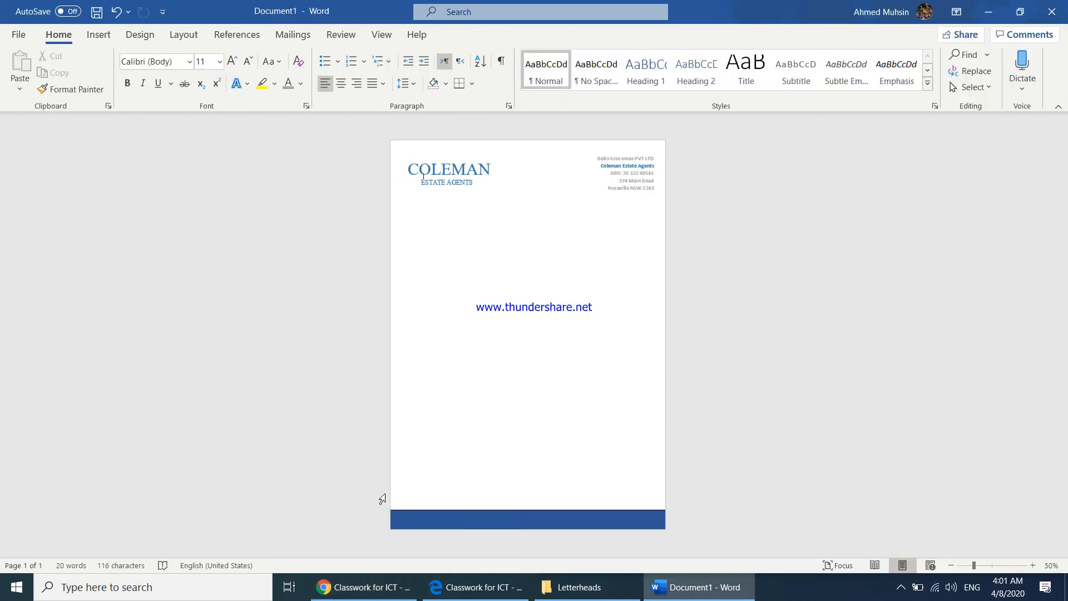
click(419, 519)
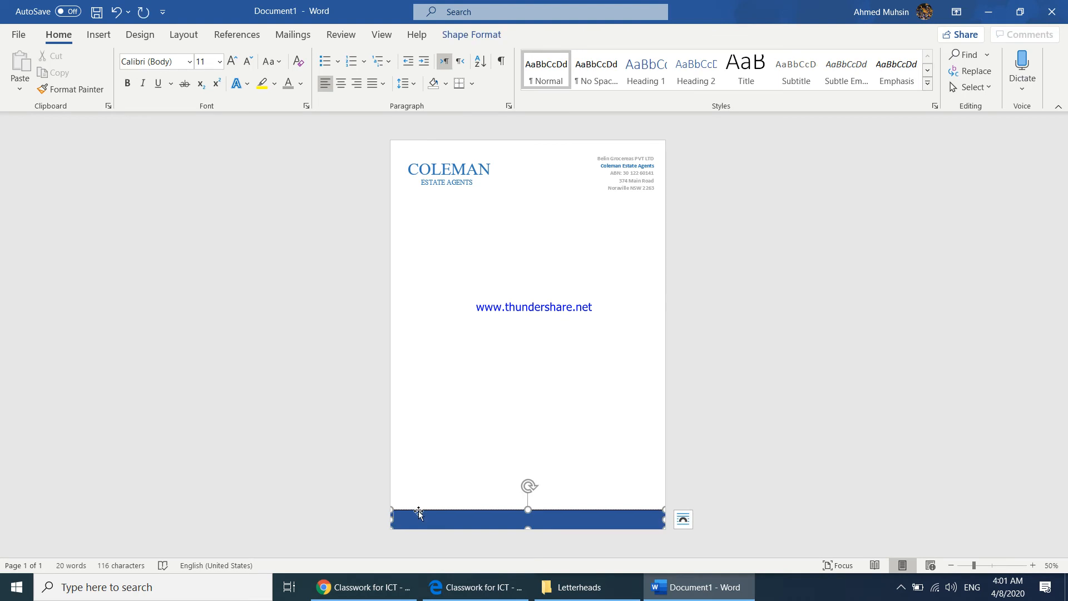
click(467, 35)
click(359, 69)
click(359, 59)
click(359, 59)
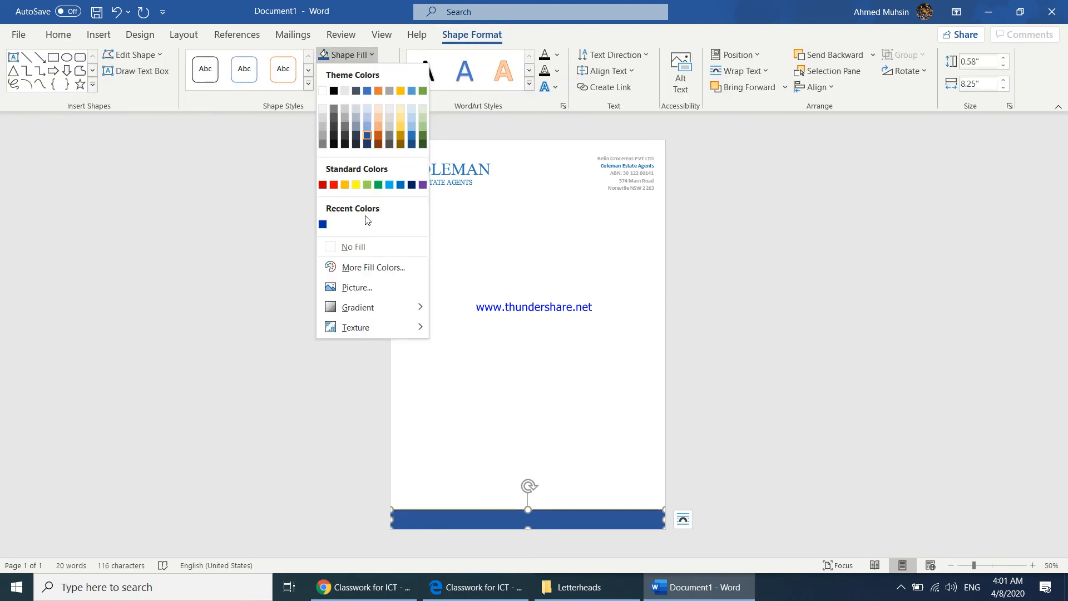
click(368, 270)
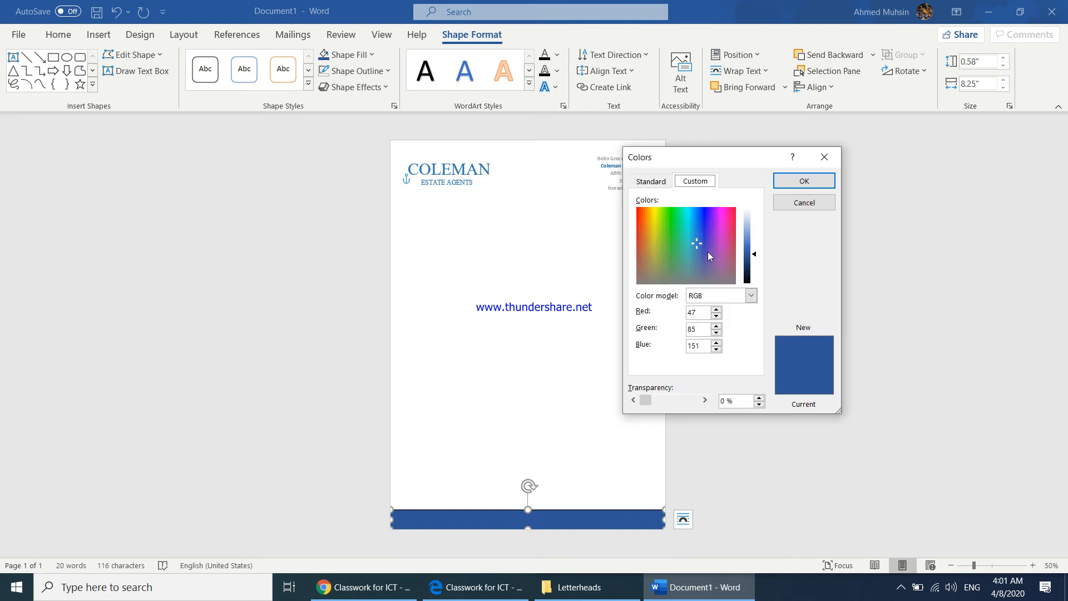
drag(696, 242, 690, 229)
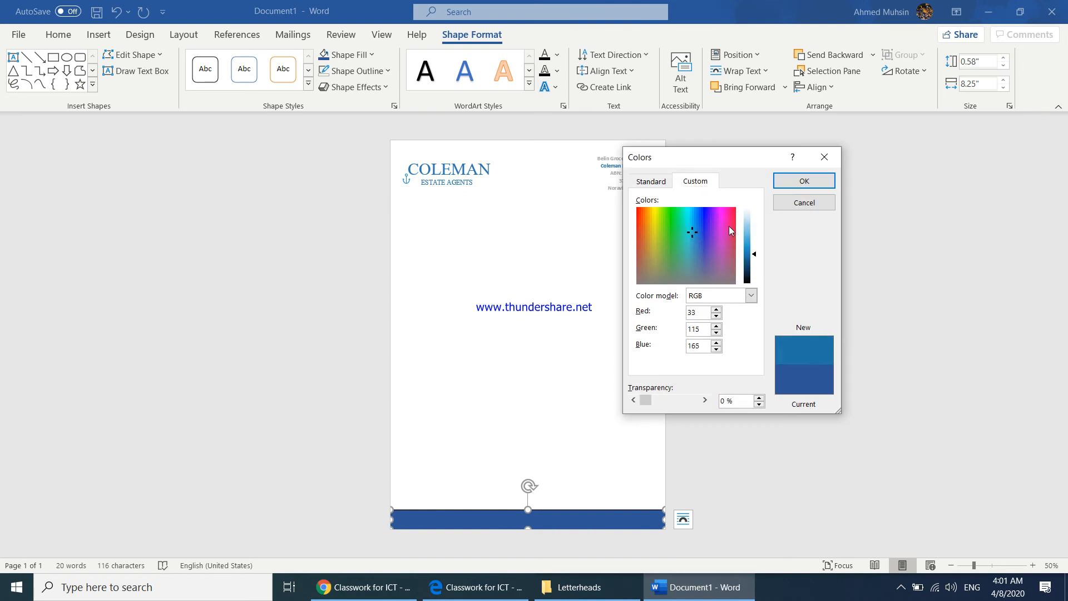
click(804, 181)
key(Escape)
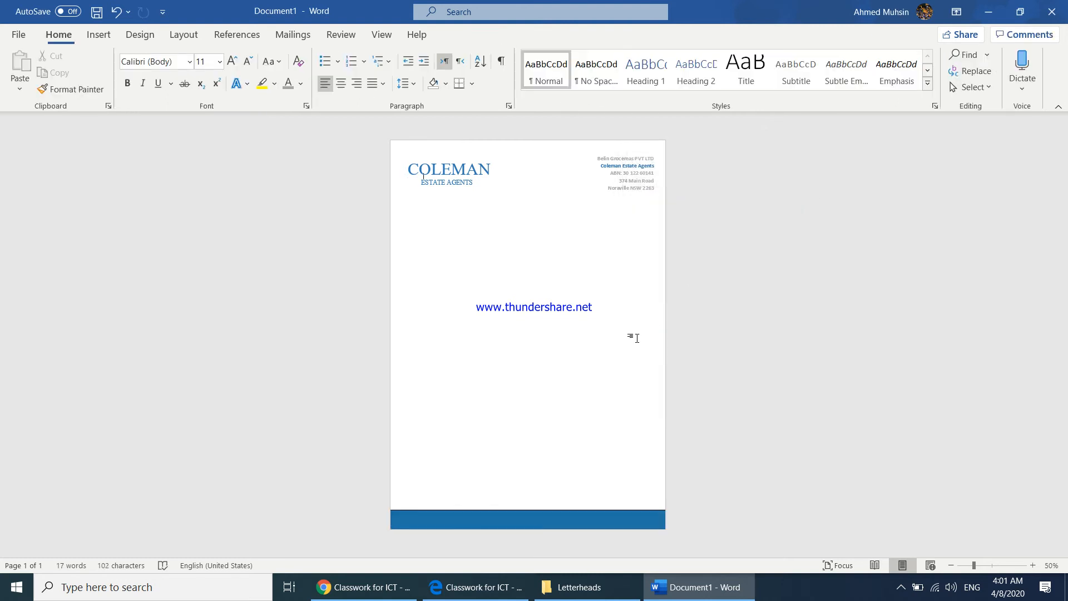
Remove the outline from the blue footer band and enter DONE DIFFERENT as its text
click(599, 510)
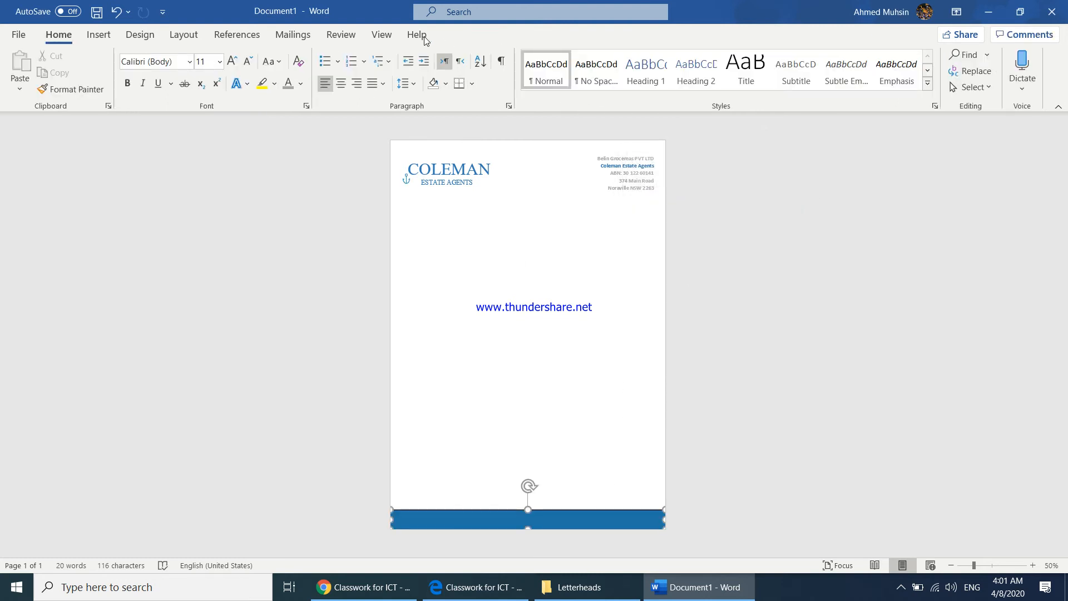
click(359, 71)
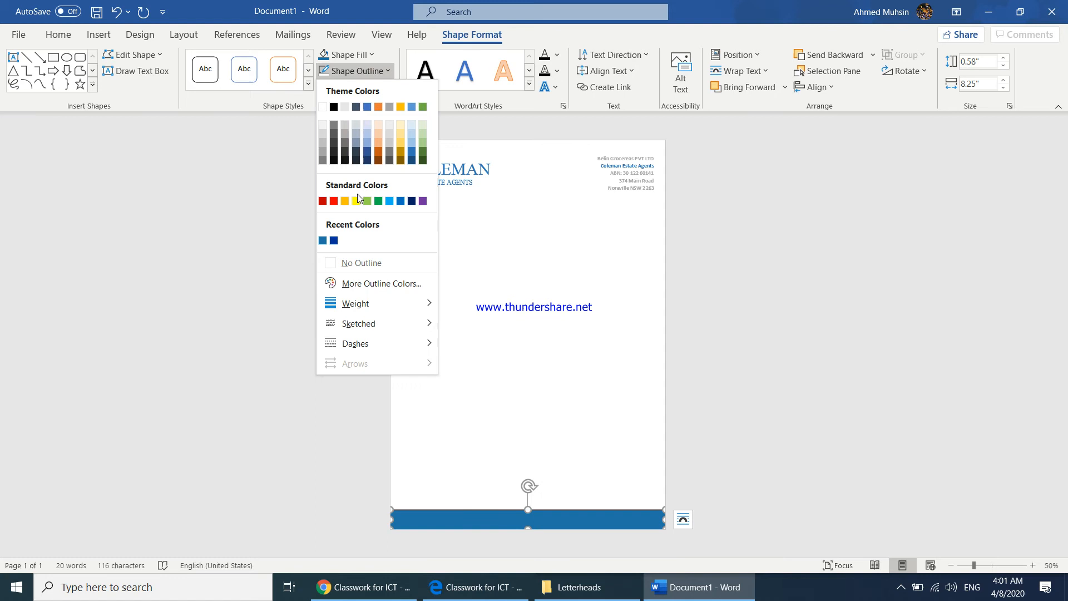
click(356, 263)
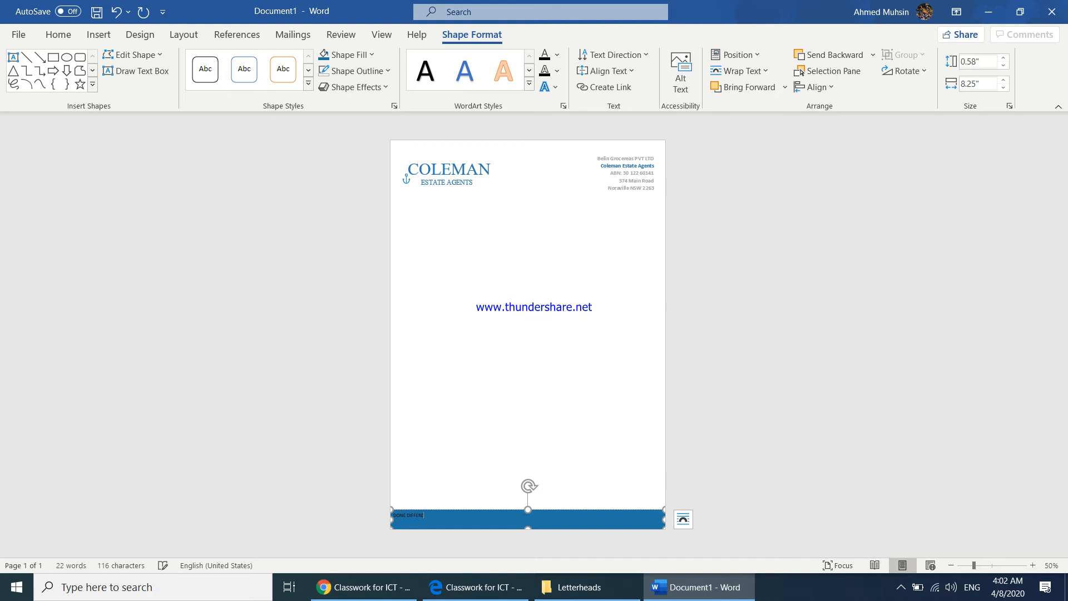
Make the DONE DIFFERENT text in the footer band gray and set its font size to 18
triple_click(467, 523)
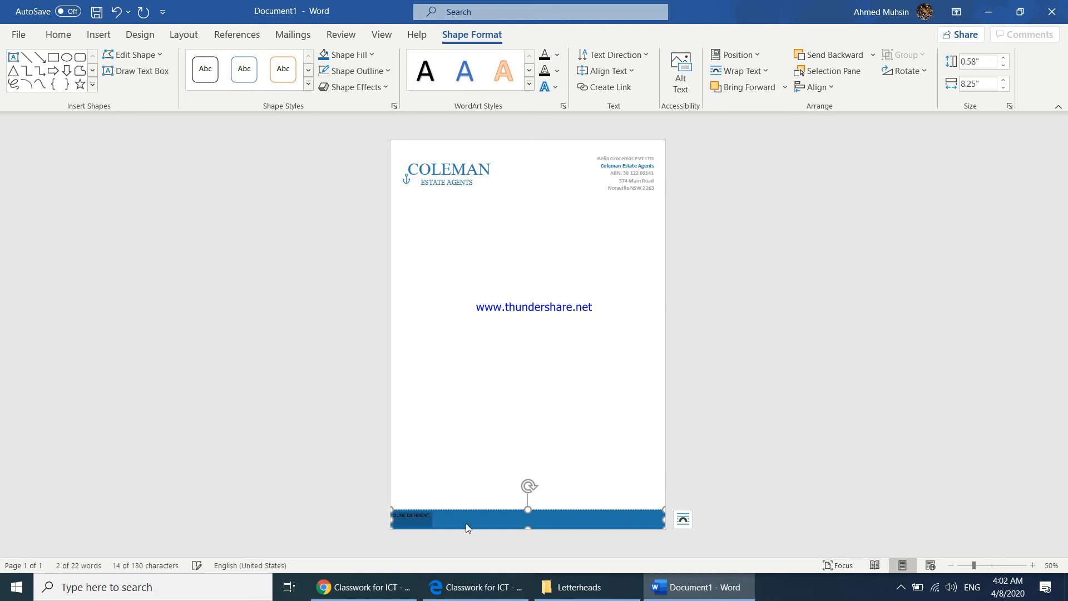
click(55, 34)
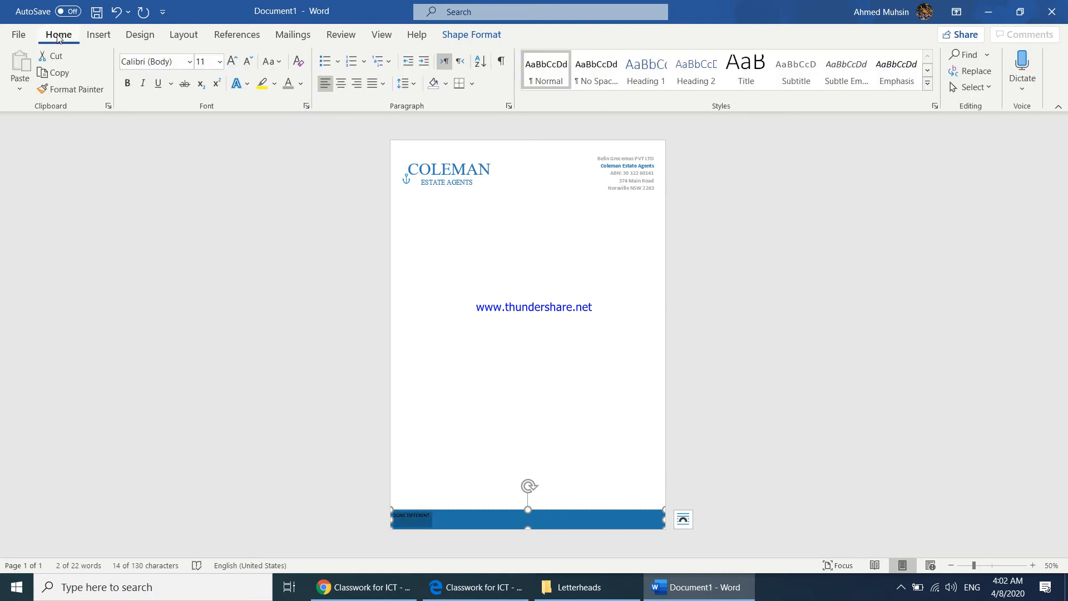
click(288, 84)
click(232, 62)
click(233, 62)
click(232, 62)
click(232, 61)
click(232, 62)
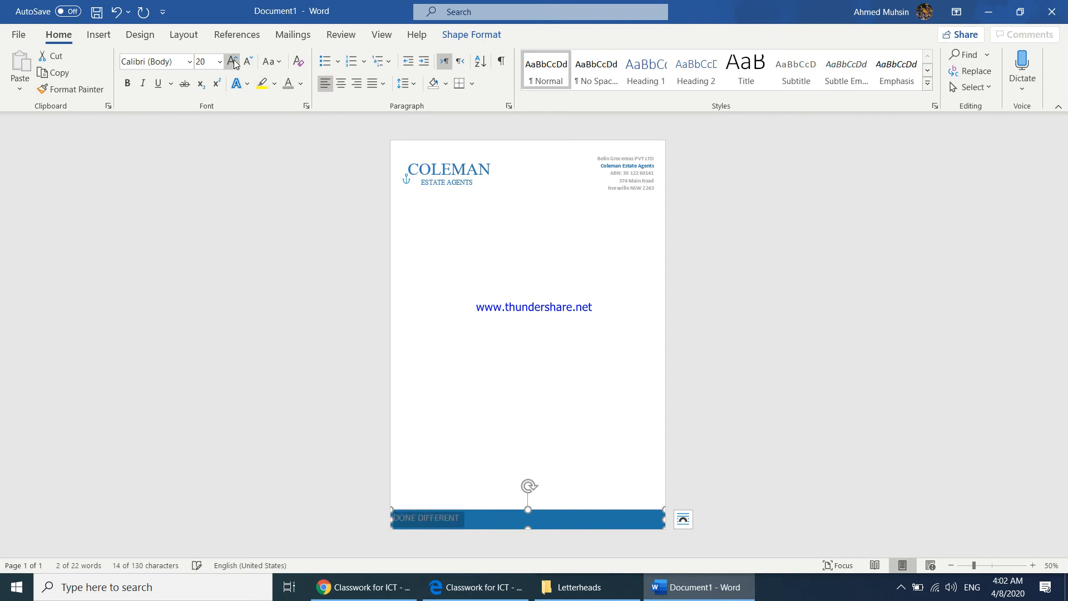
click(248, 62)
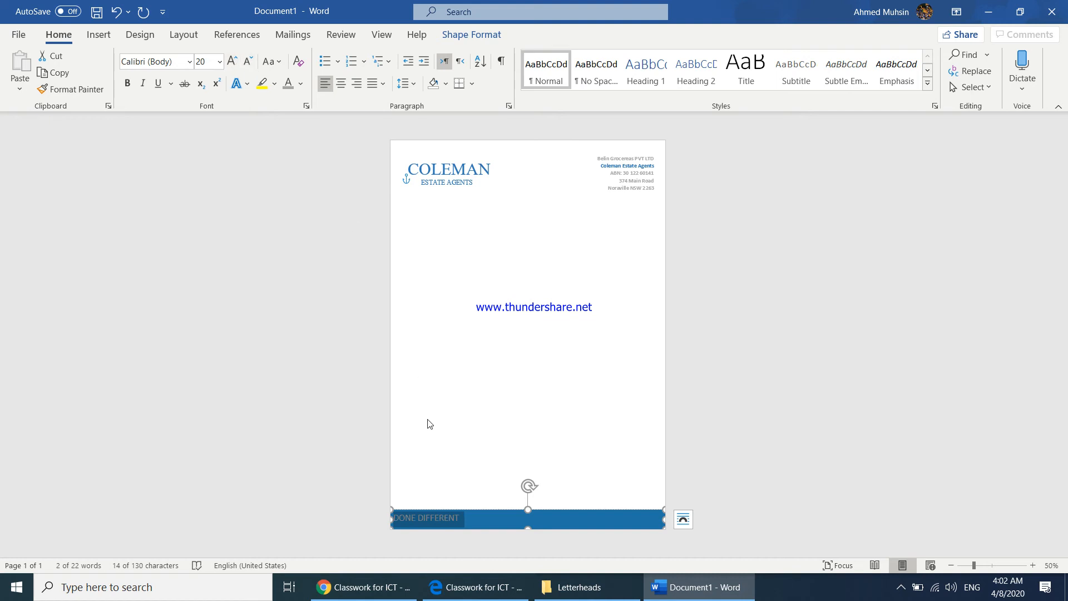
Insert spaces between the letters of DONE DIFFERENT to match the wide letter spacing in the reference letterhead
click(403, 518)
click(388, 587)
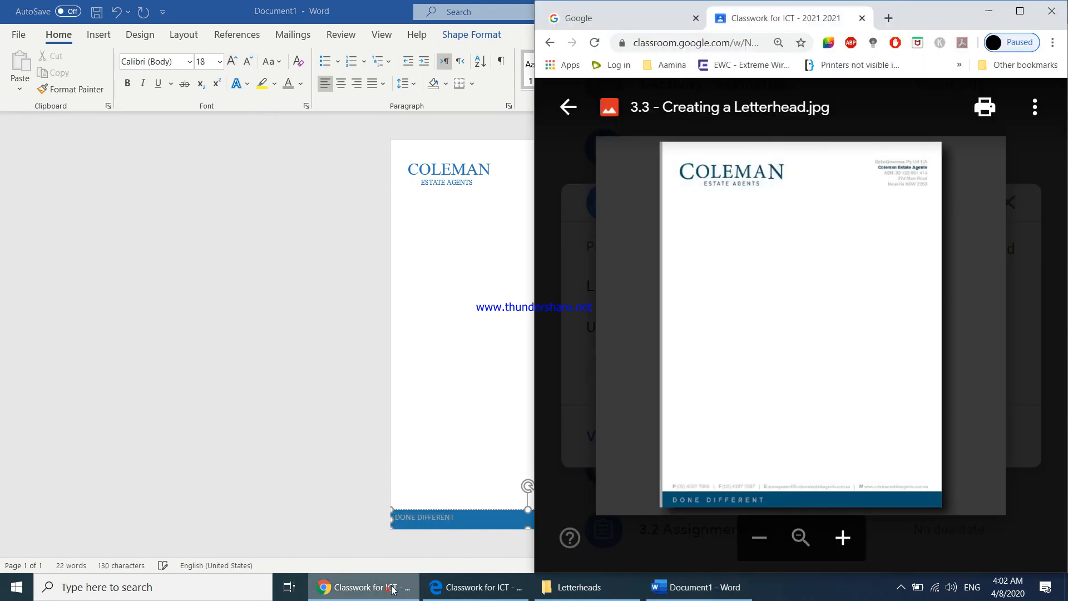
click(402, 516)
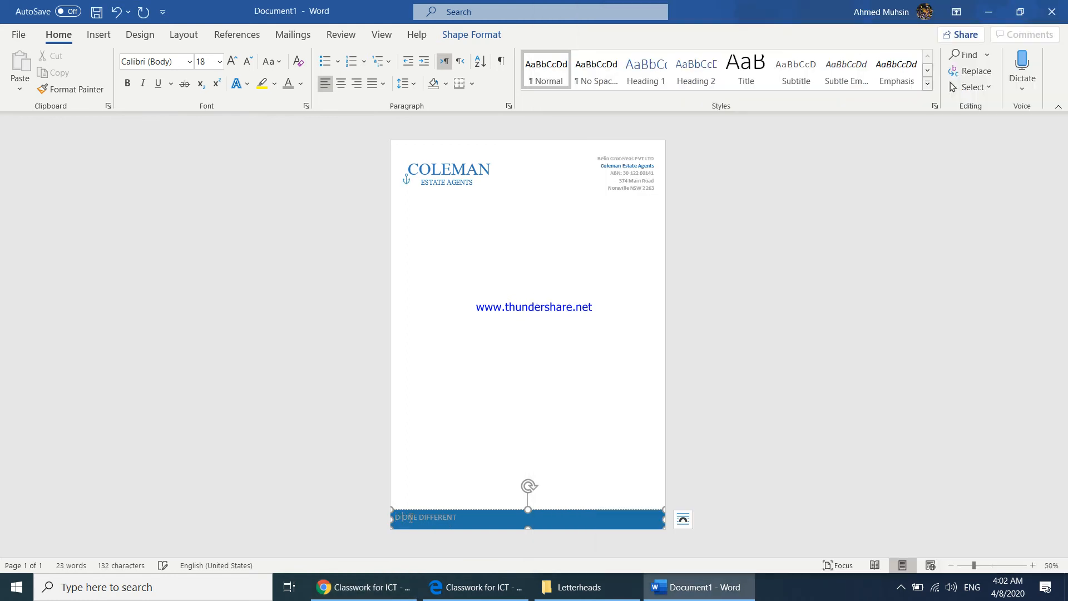
key(Right)
key(Right)
key(Right)
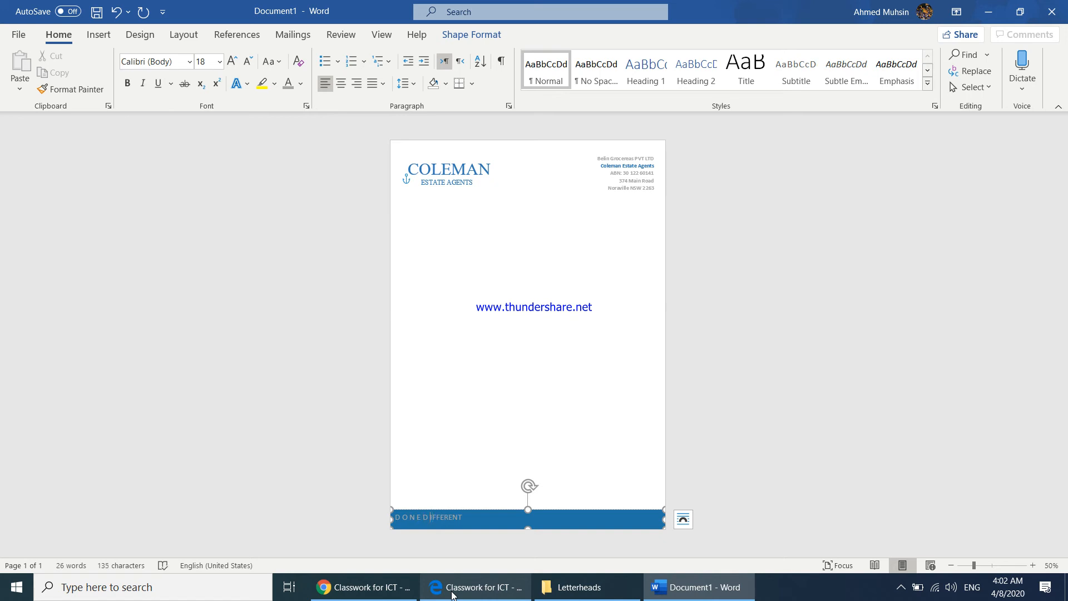
key(Left)
key(Left)
key(Left)
key(Right)
key(Right)
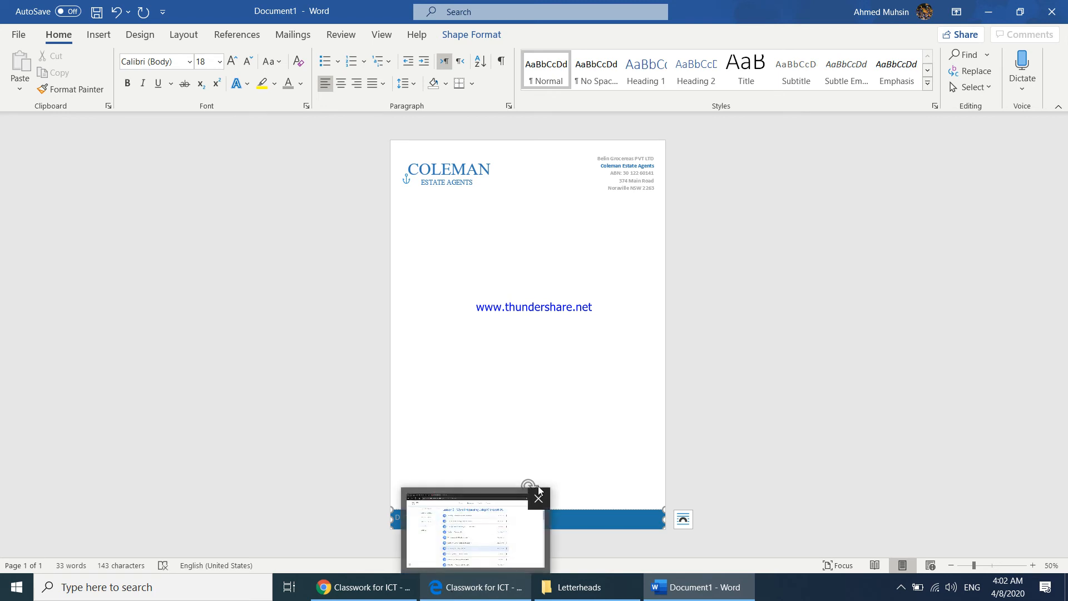
Make the spaced DONE DIFFERENT text in the footer band bold
click(591, 480)
drag(497, 516, 392, 517)
click(126, 85)
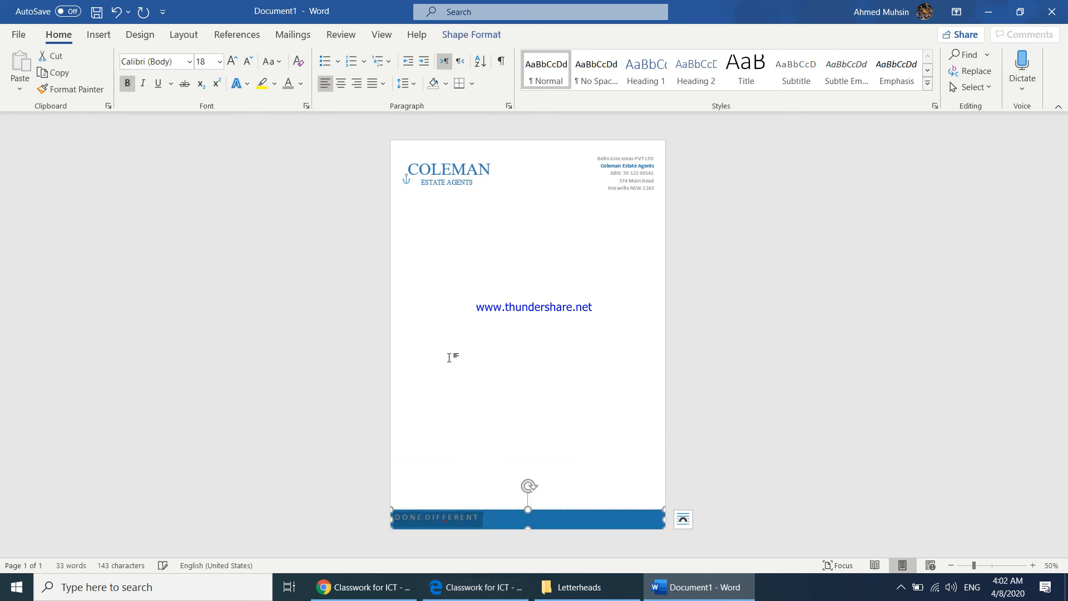
click(439, 359)
Ignore the repeated-letter spelling error flagged once in the DONE DIFFERENT text
click(429, 522)
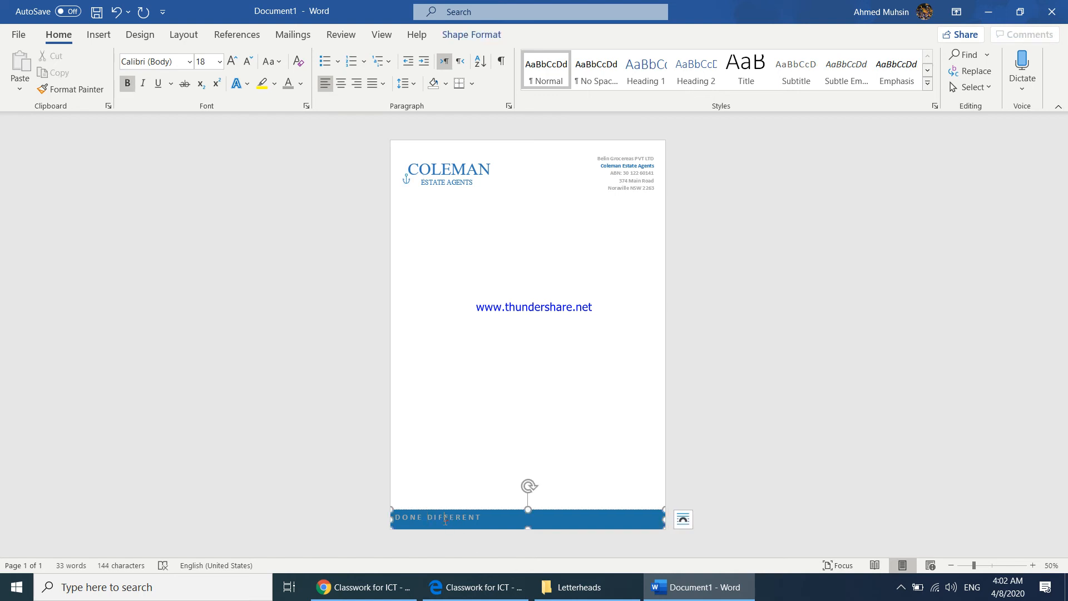
right_click(445, 520)
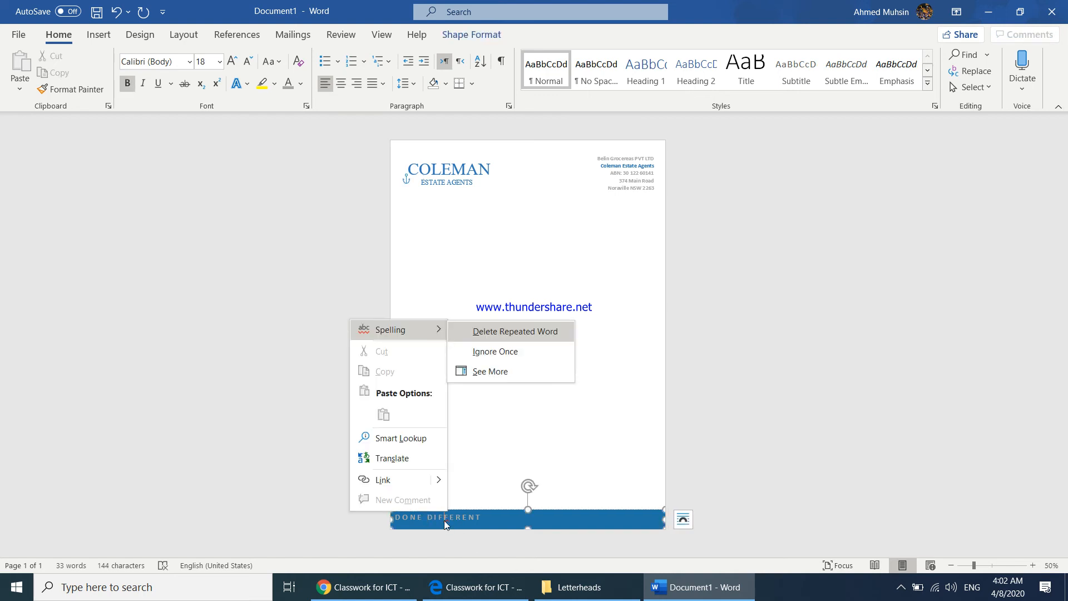
click(483, 359)
click(771, 404)
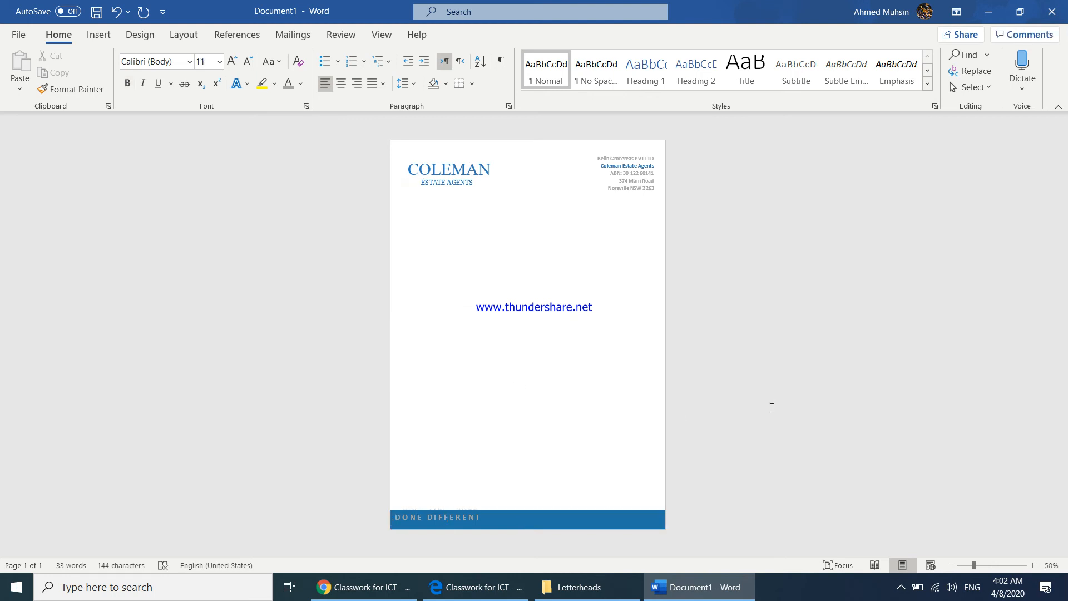
Check the reference letterhead, draw a text box about 8.23" wide and 0.43" high directly above the footer band, and remove its outline
click(384, 585)
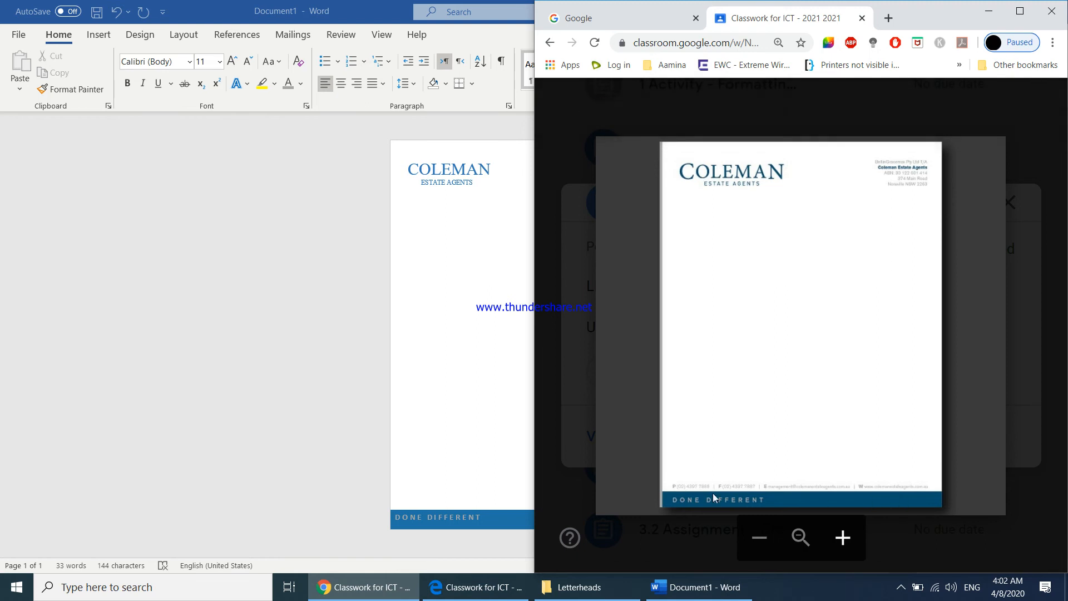
click(365, 587)
click(99, 35)
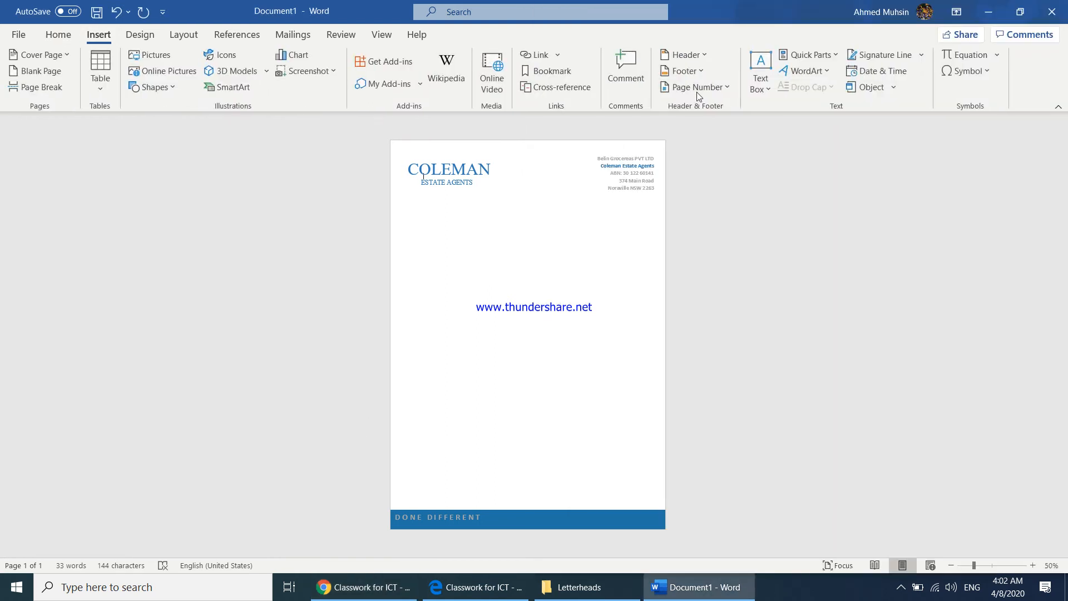
click(761, 72)
click(785, 405)
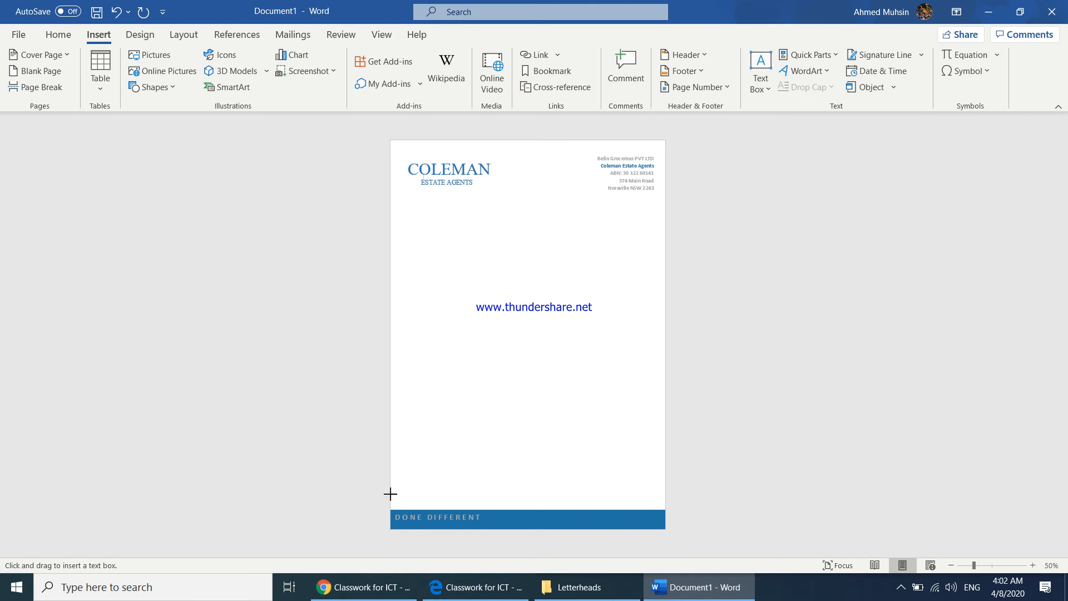
mouse_move(391, 494)
mouse_down()
mouse_move(518, 514)
mouse_move(665, 509)
mouse_up()
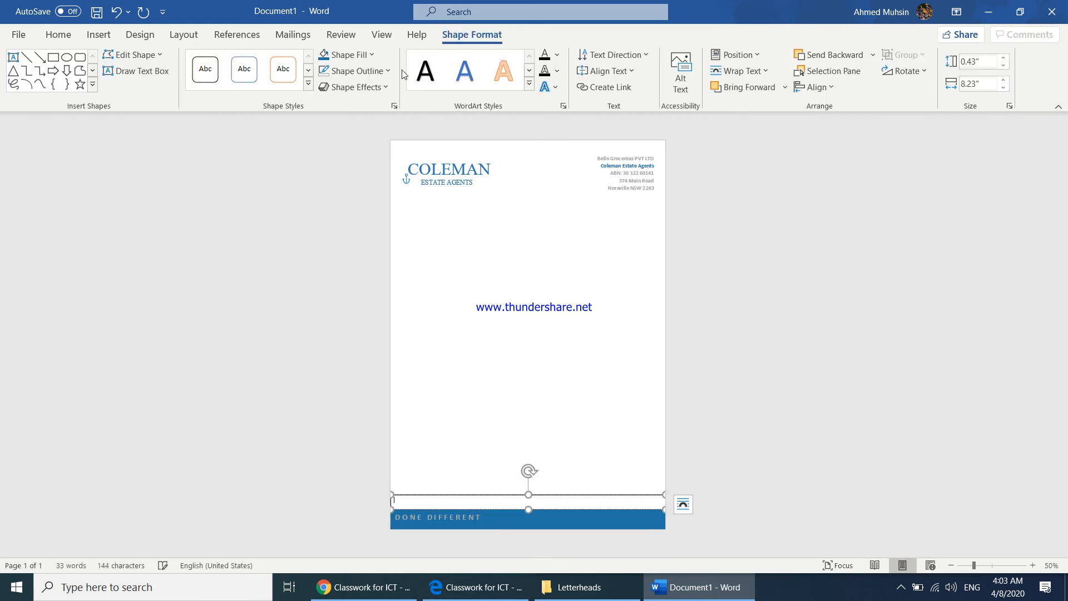
click(370, 71)
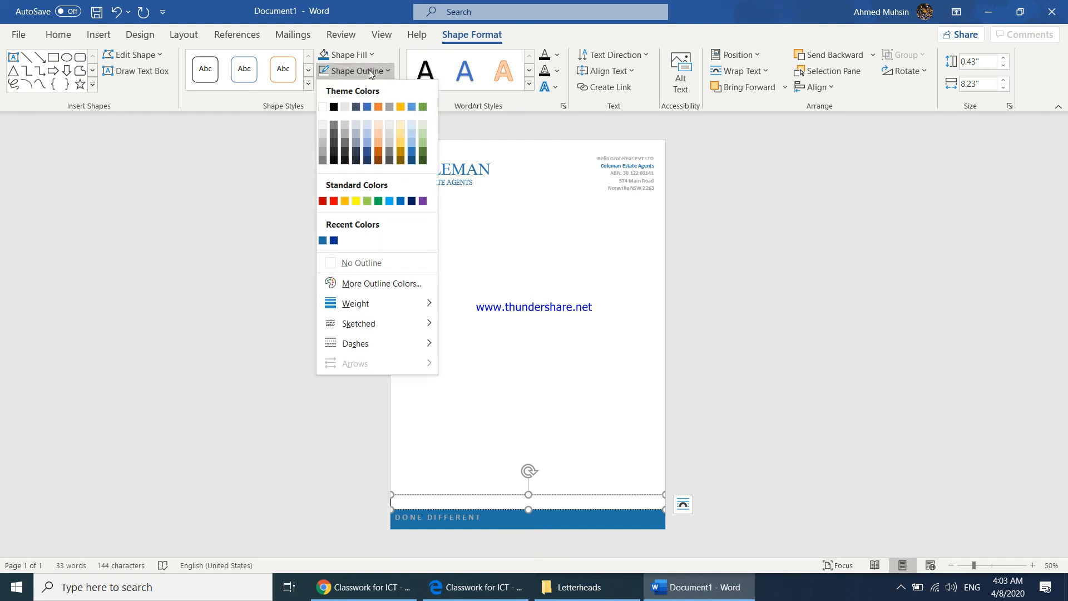
click(349, 263)
click(60, 34)
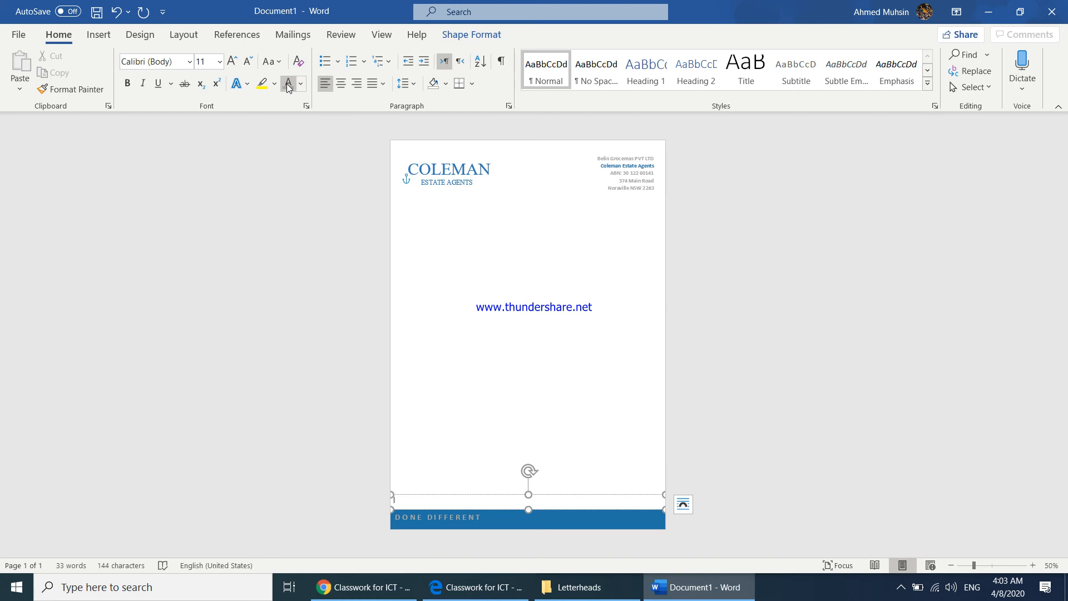
key(super+Left)
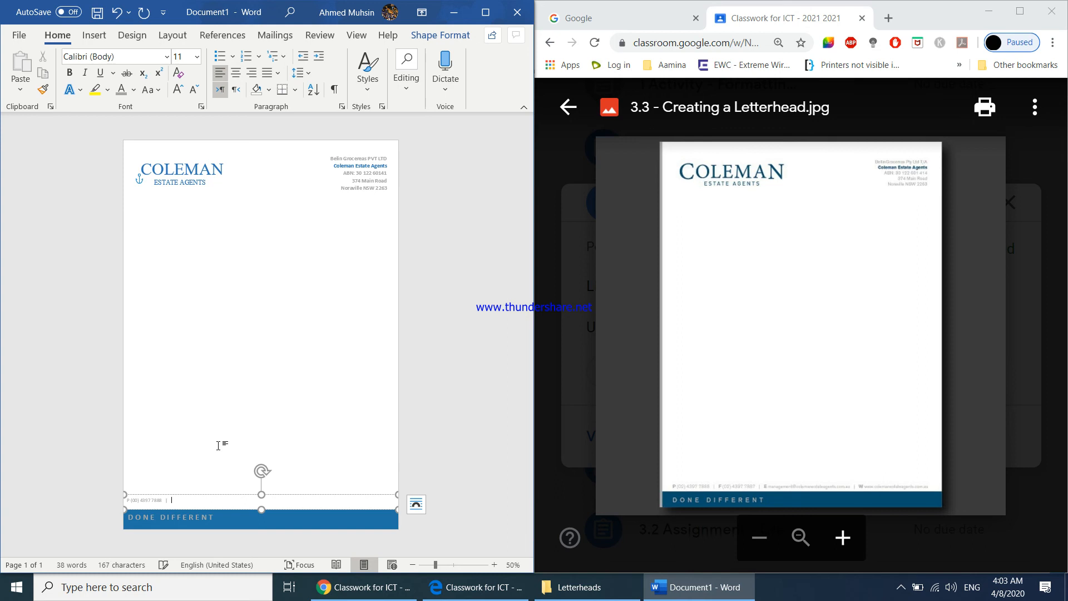
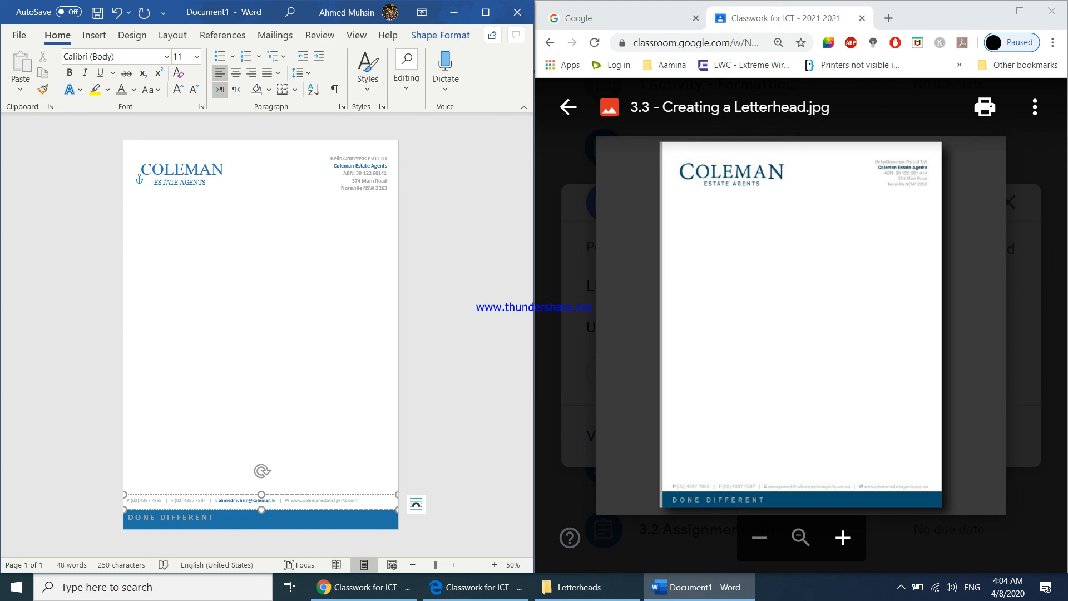
Center the contact line in its text box above the footer band
key(shift+Home)
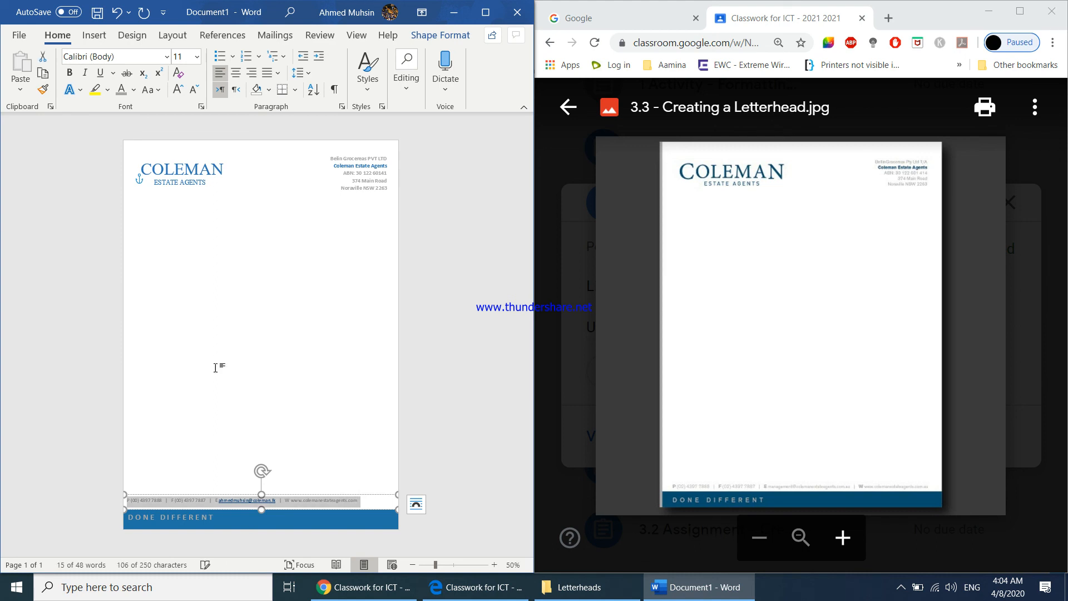
click(251, 72)
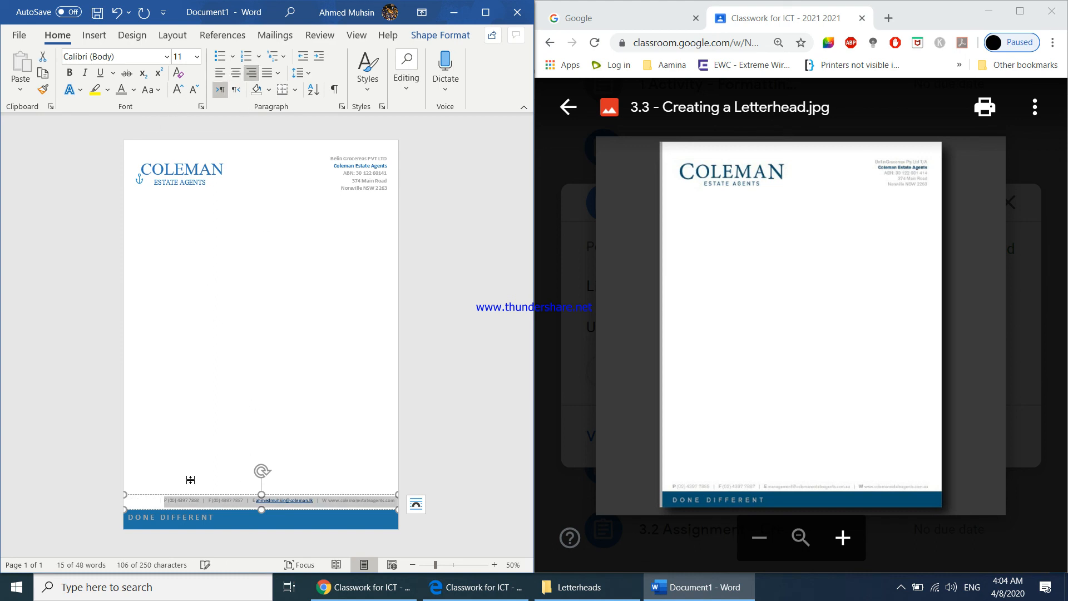
click(236, 73)
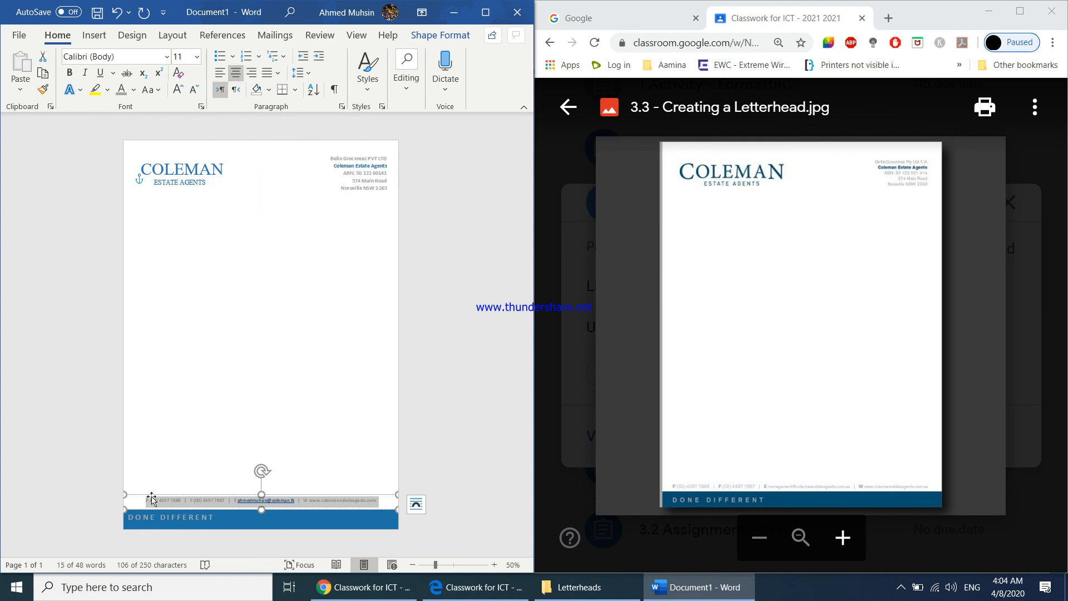
Make the P, F, E and W labels in the contact line bold
click(150, 499)
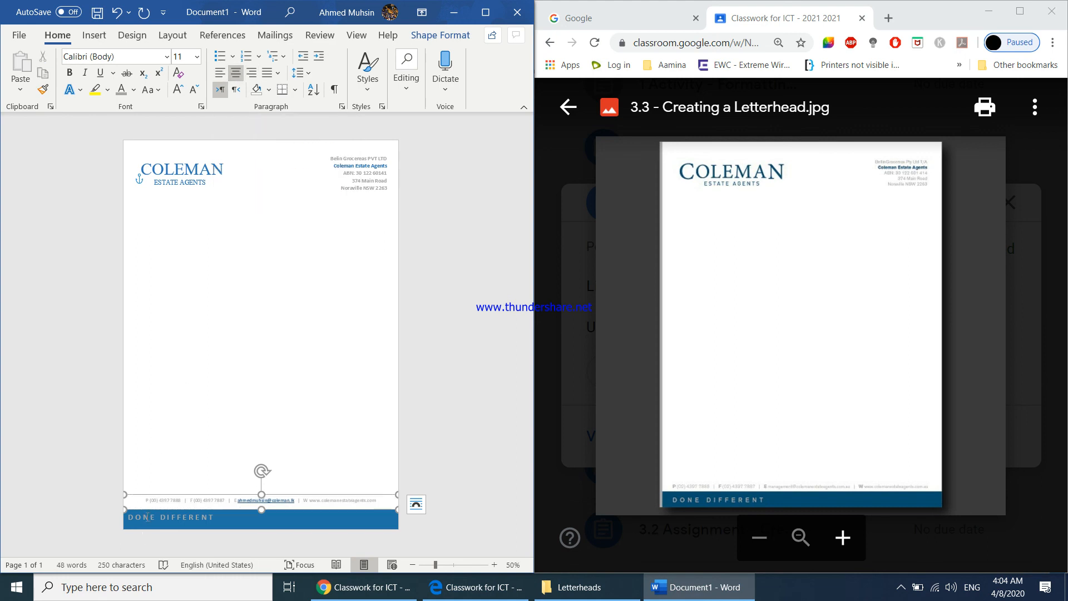
key(shift+Left)
key(ctrl+b)
click(190, 500)
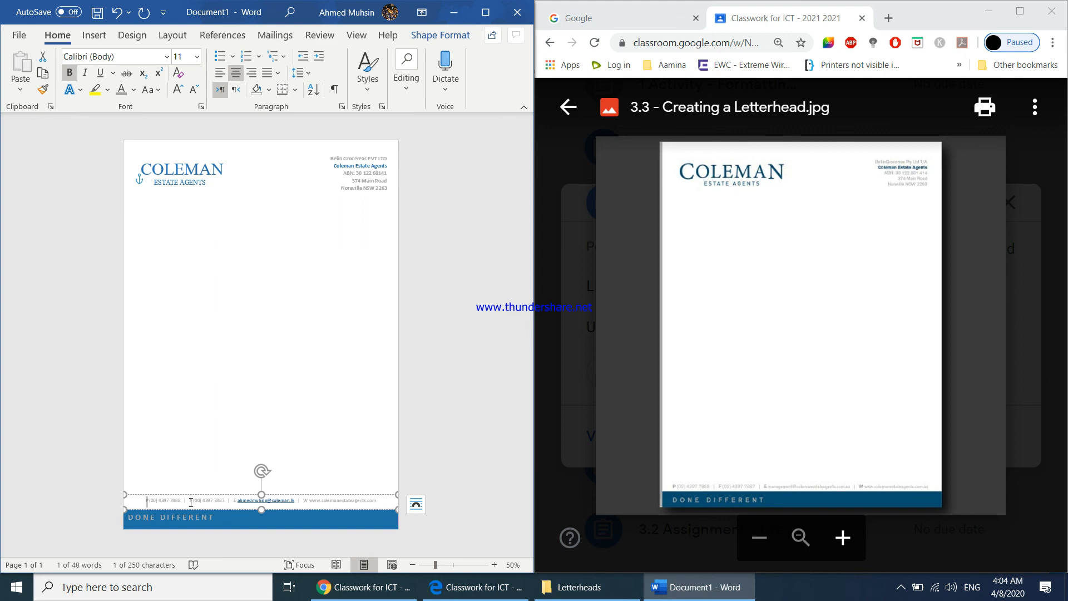
key(shift+Right)
key(ctrl+b)
key(shift+Right)
key(ctrl+b)
click(302, 502)
key(shift+Right)
key(ctrl+b)
click(480, 362)
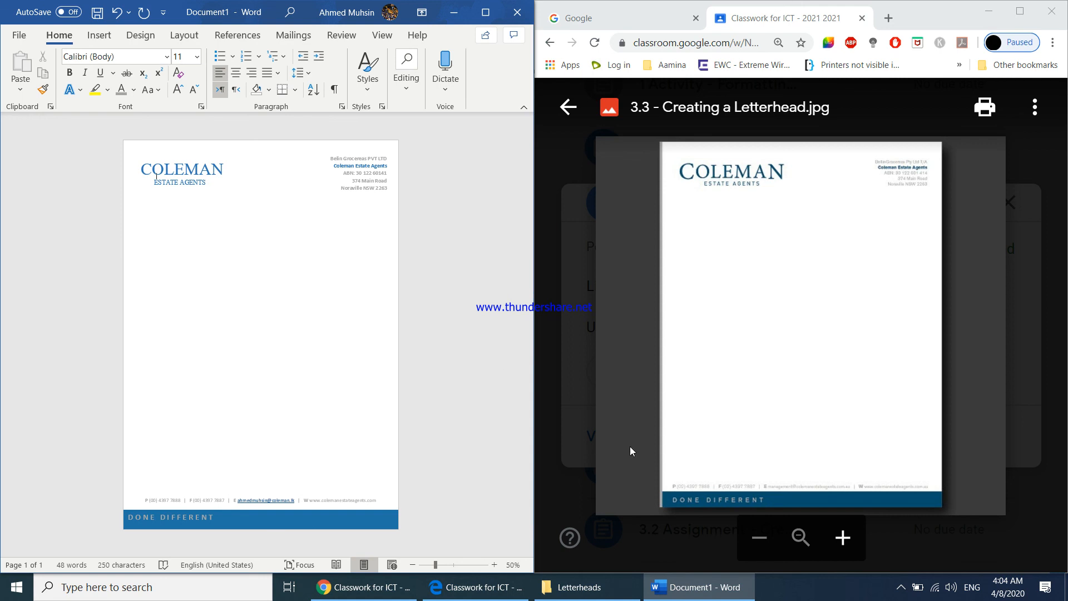
Maximize the document window and save the letterhead to this PC's Desktop as a Word document named with the student's first name and "- Letterhead"
click(486, 14)
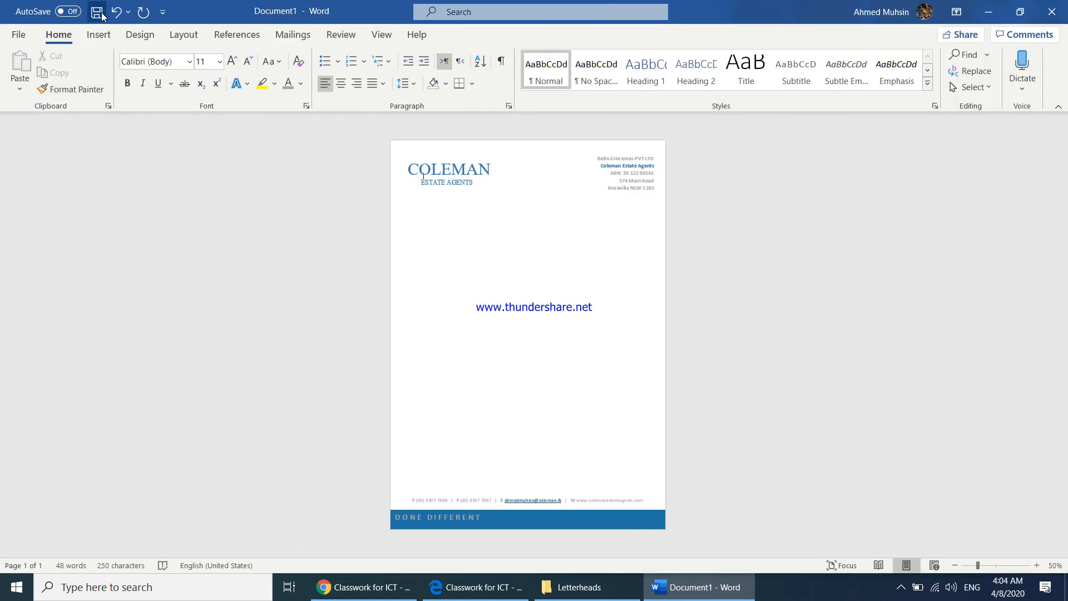
click(98, 13)
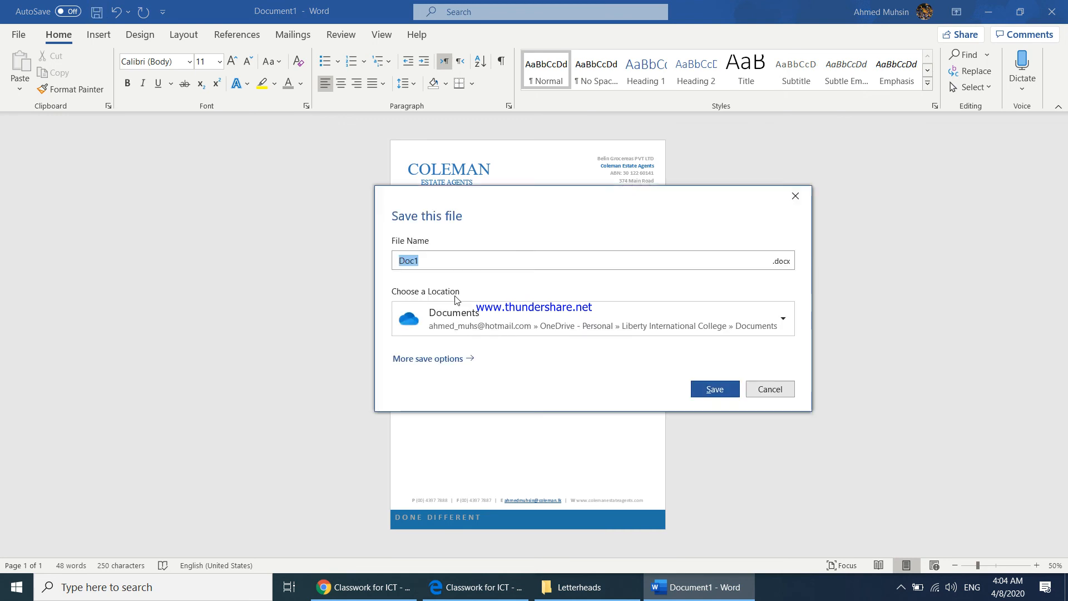
click(464, 362)
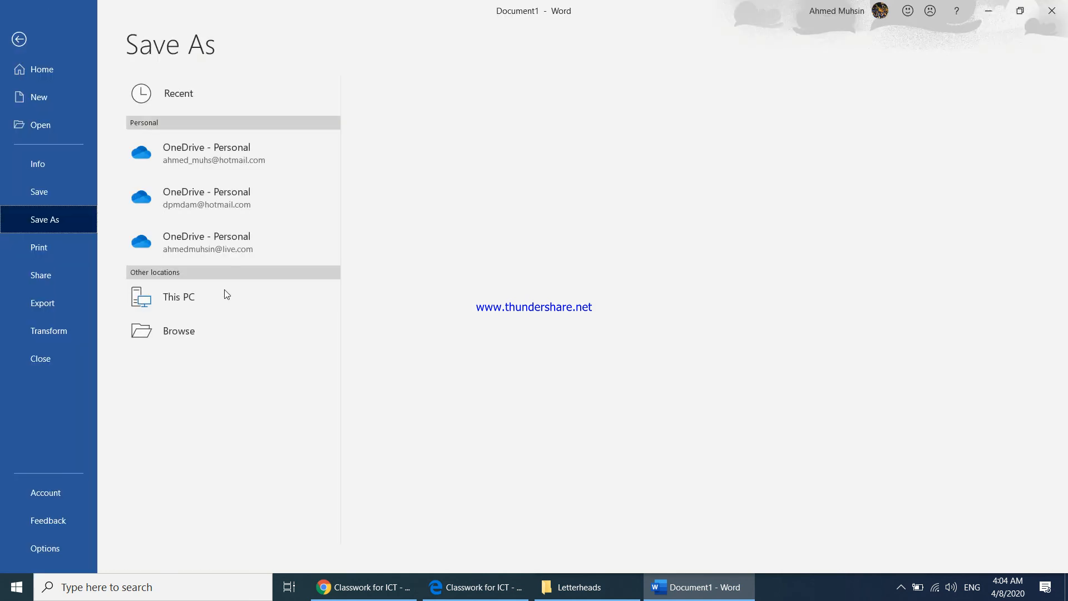
click(396, 149)
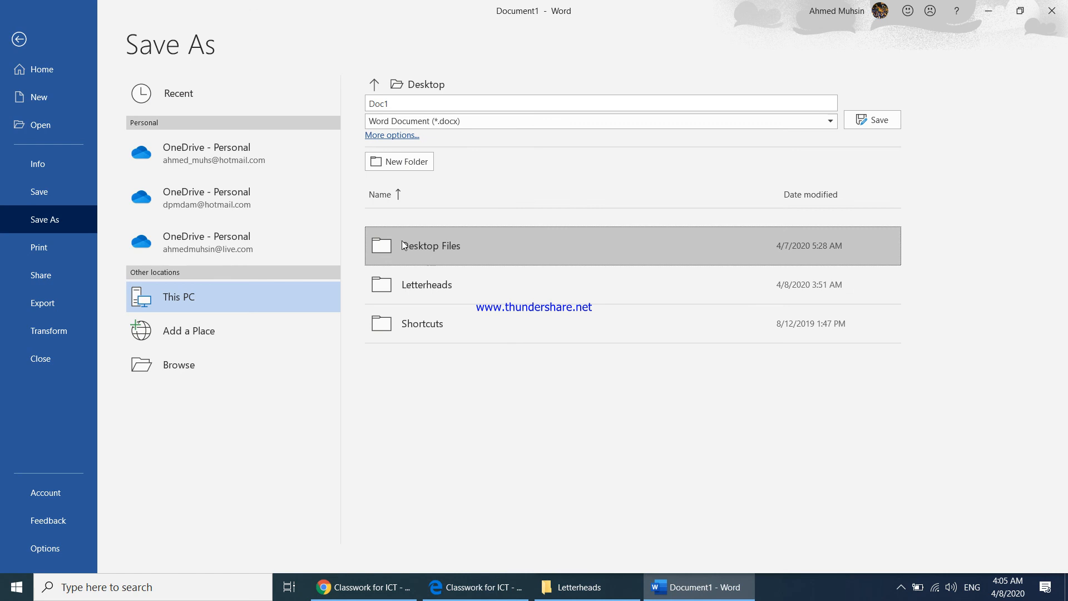
click(394, 103)
text(A)
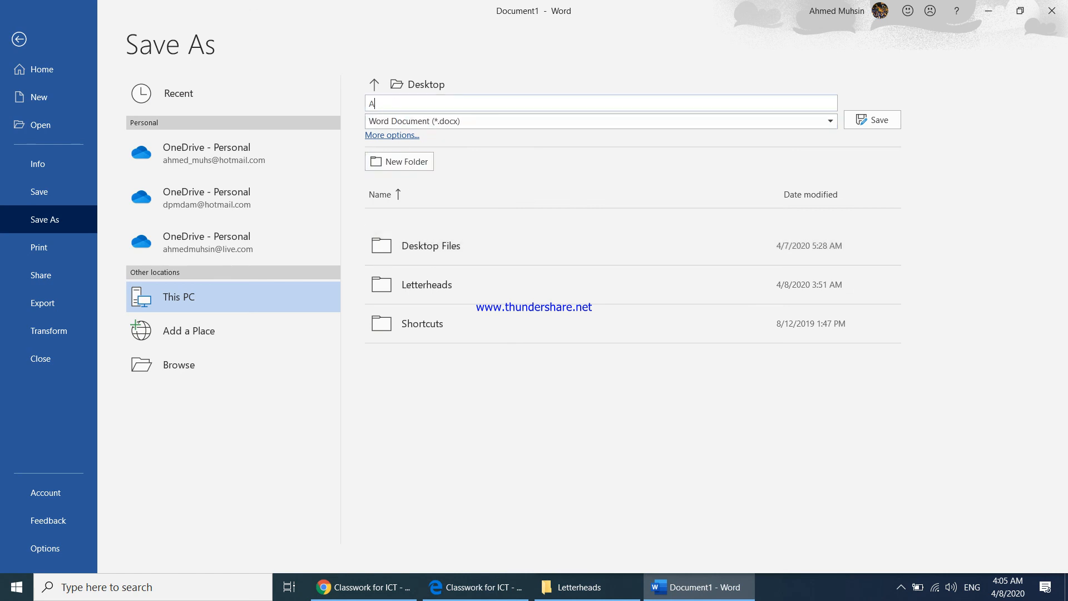
text(hmed - Letterhead)
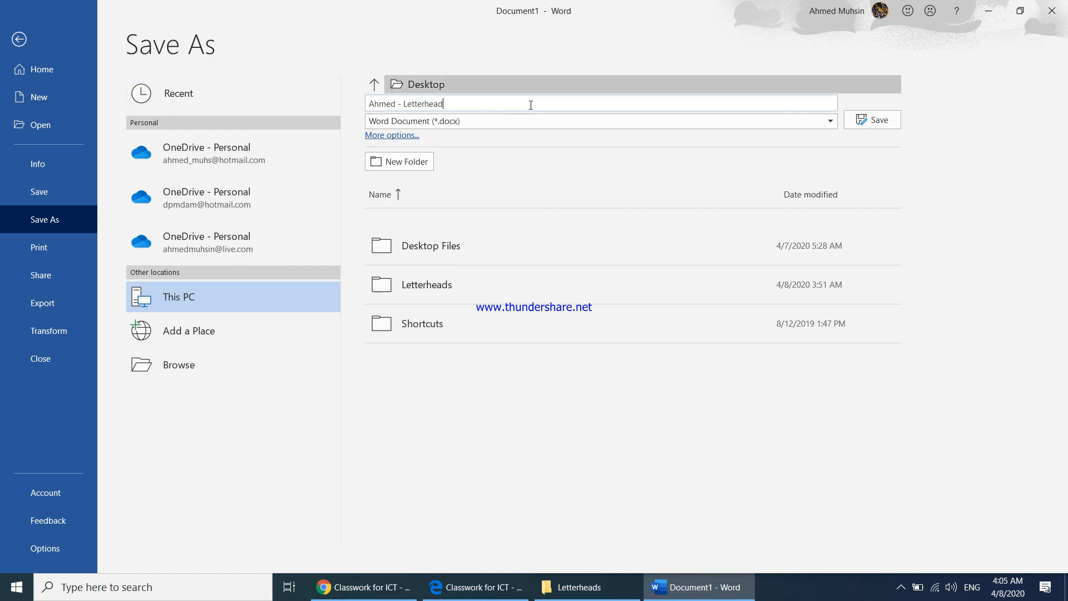
click(876, 122)
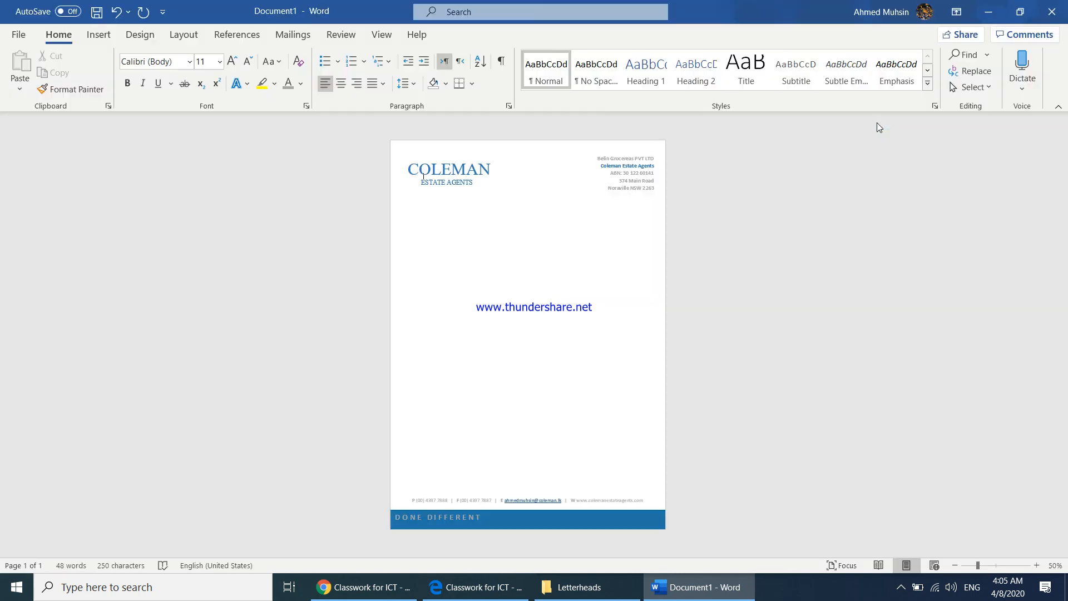
Switch to Google Classroom in Chrome, close the reference image and open the full assignment page of 3.3 Activity - Creating a Letterhead
click(364, 587)
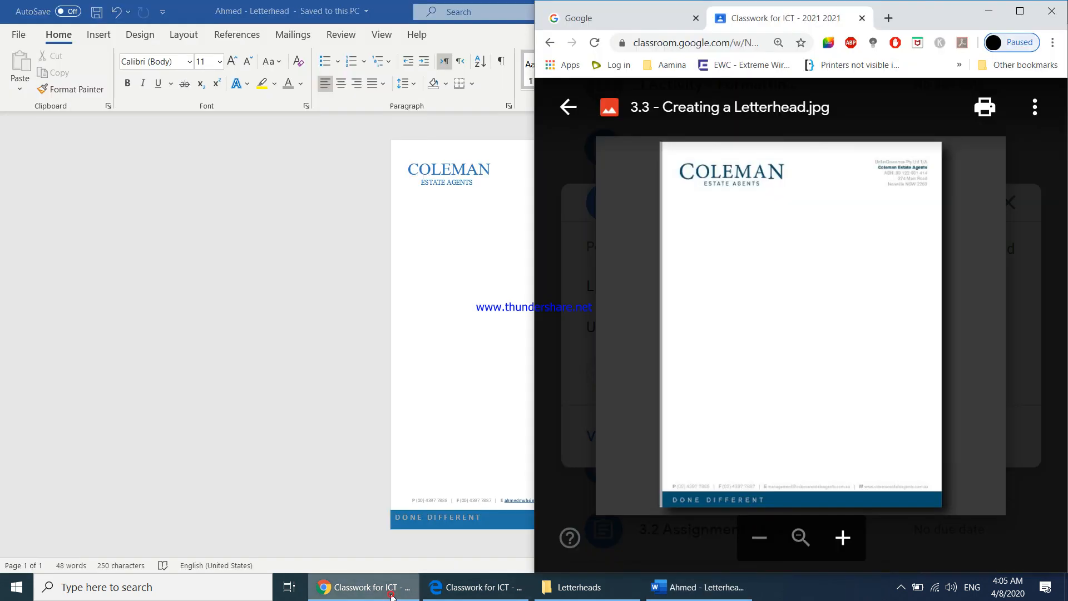
click(1019, 11)
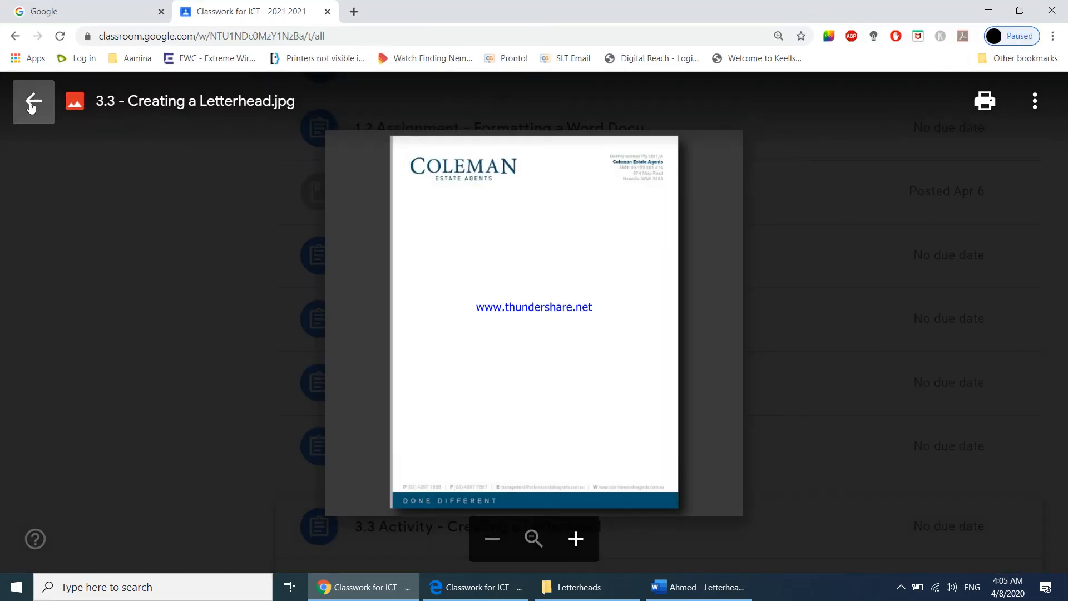
click(30, 106)
key(ctrl+minus)
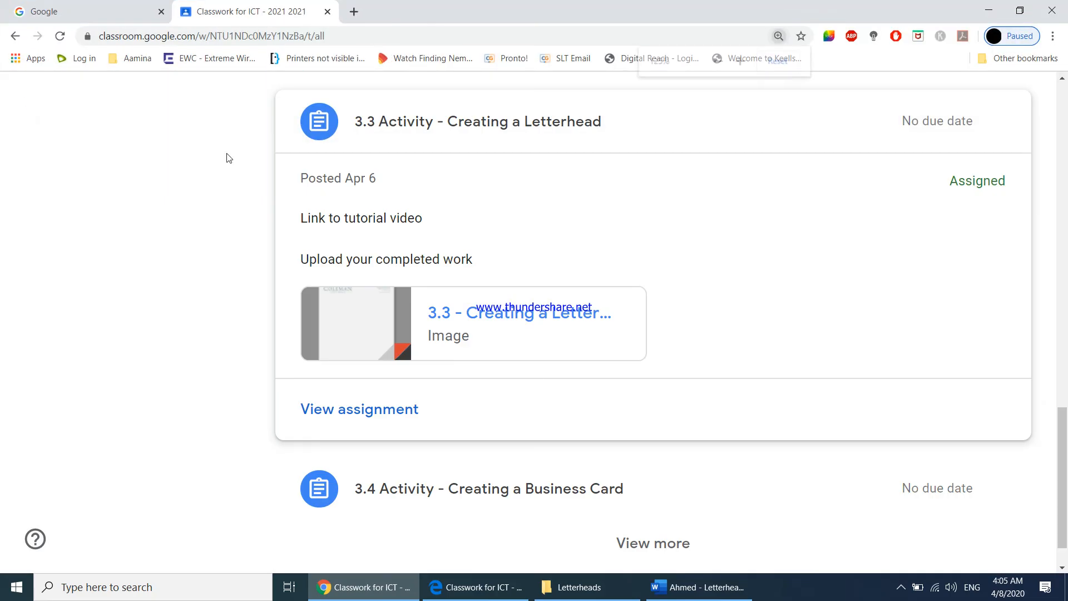
key(ctrl+plus)
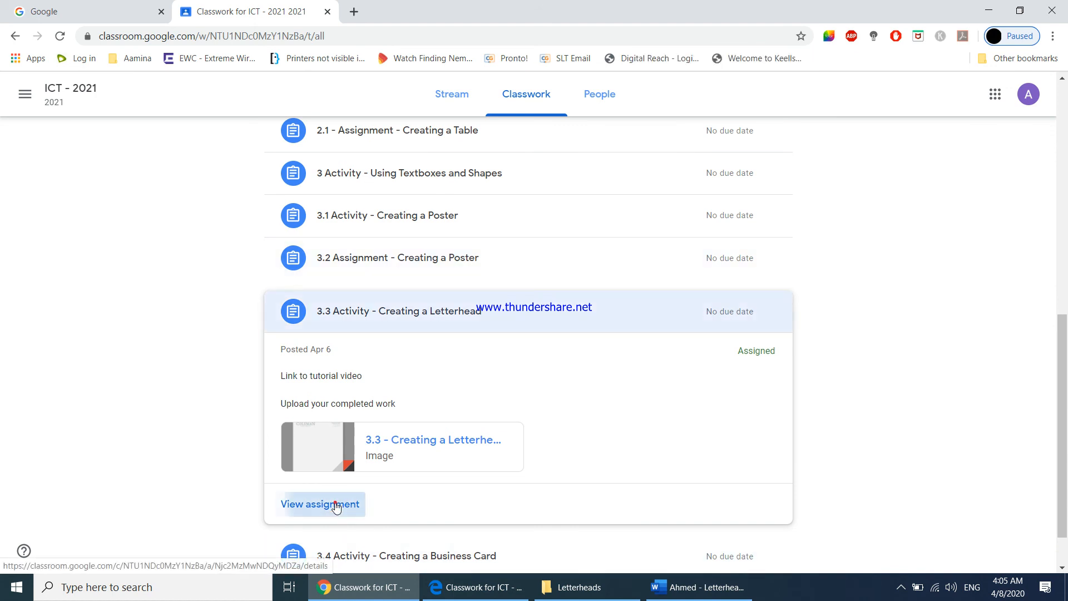
click(336, 507)
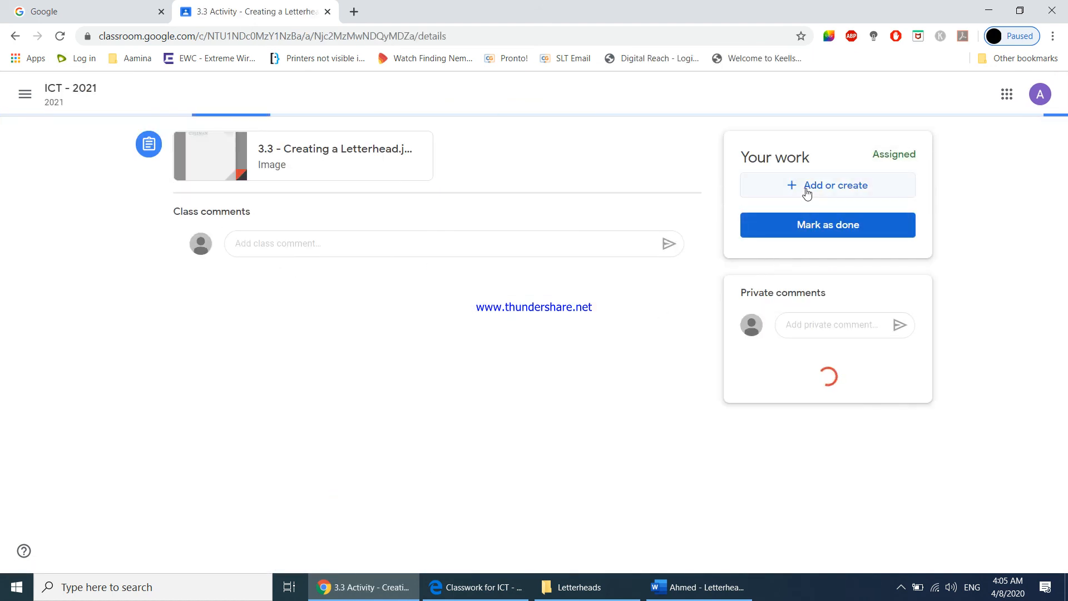
Add the saved Letterhead Word document from the Desktop to the assignment's work and upload it
click(807, 190)
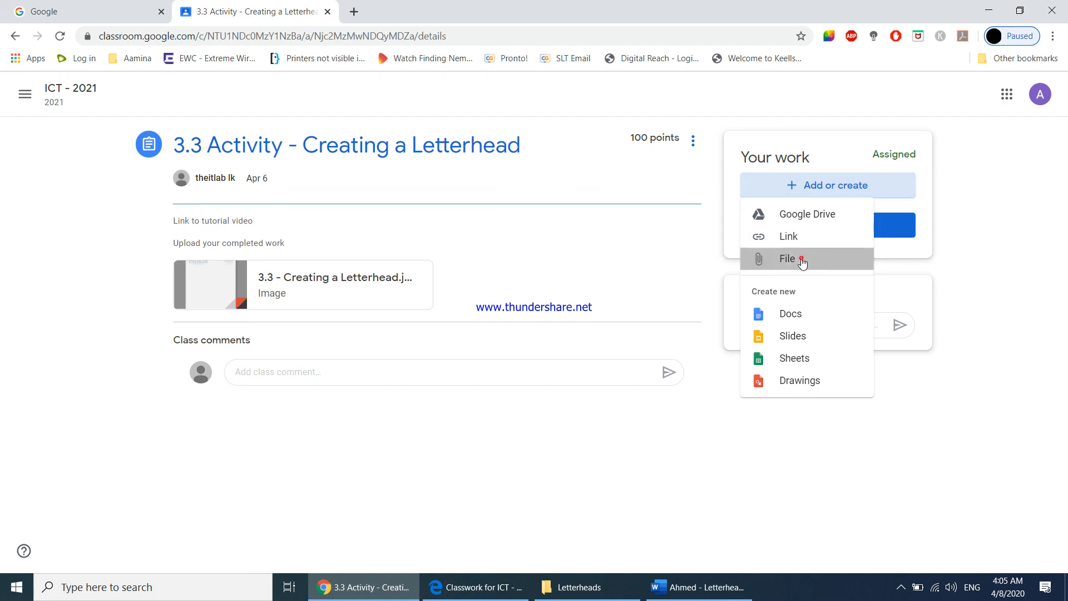
click(801, 263)
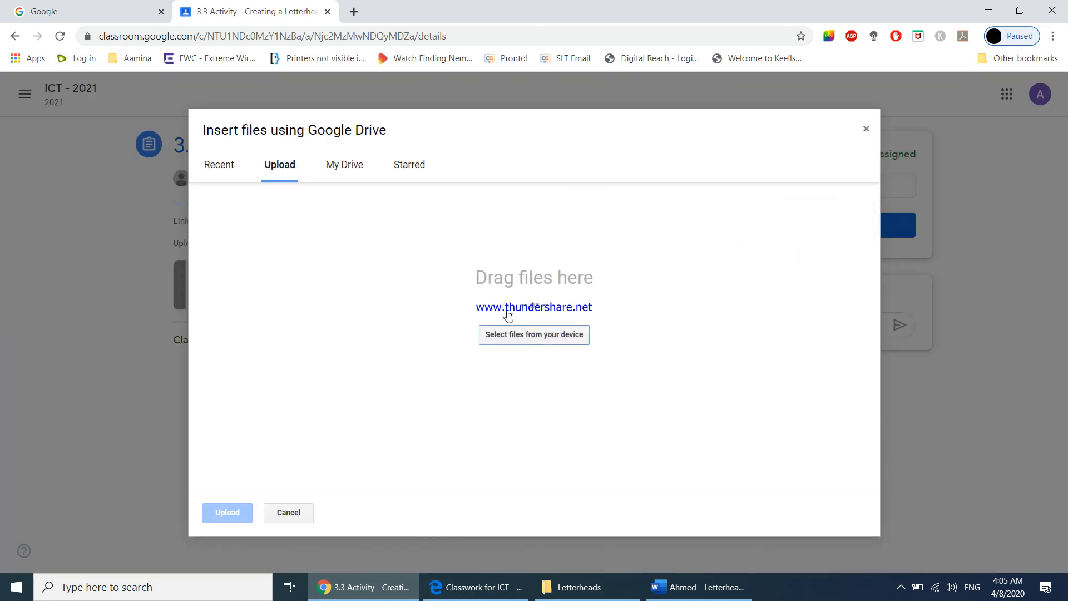
click(505, 333)
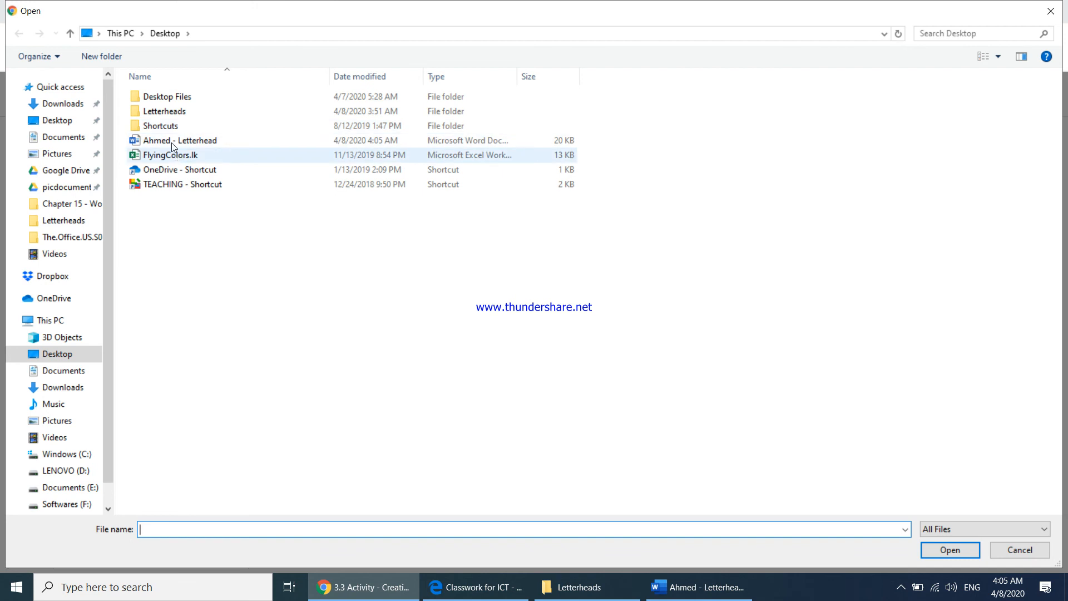
click(172, 140)
click(927, 550)
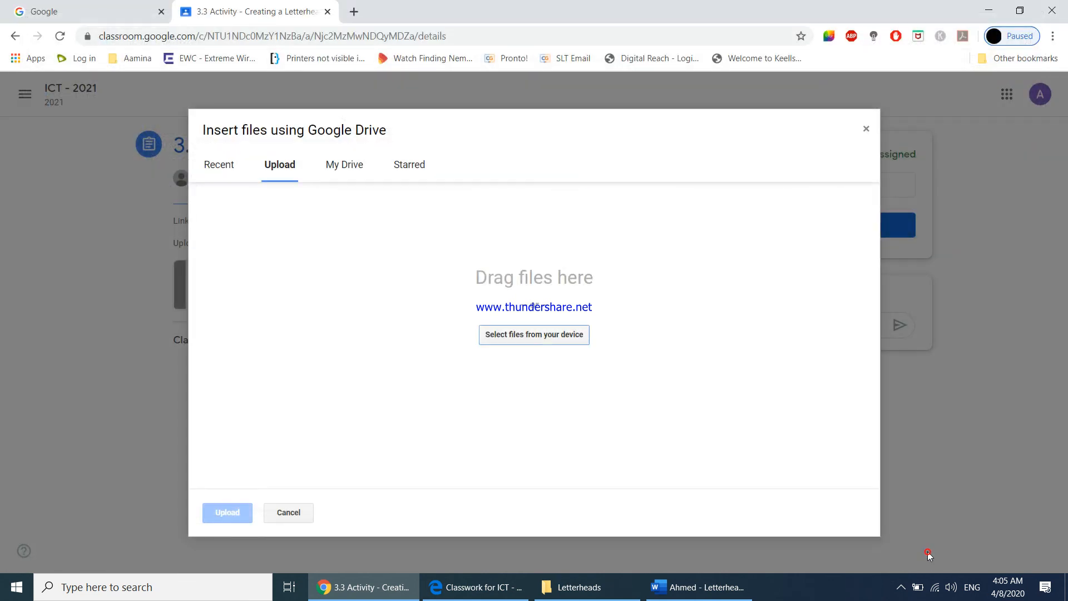
click(229, 514)
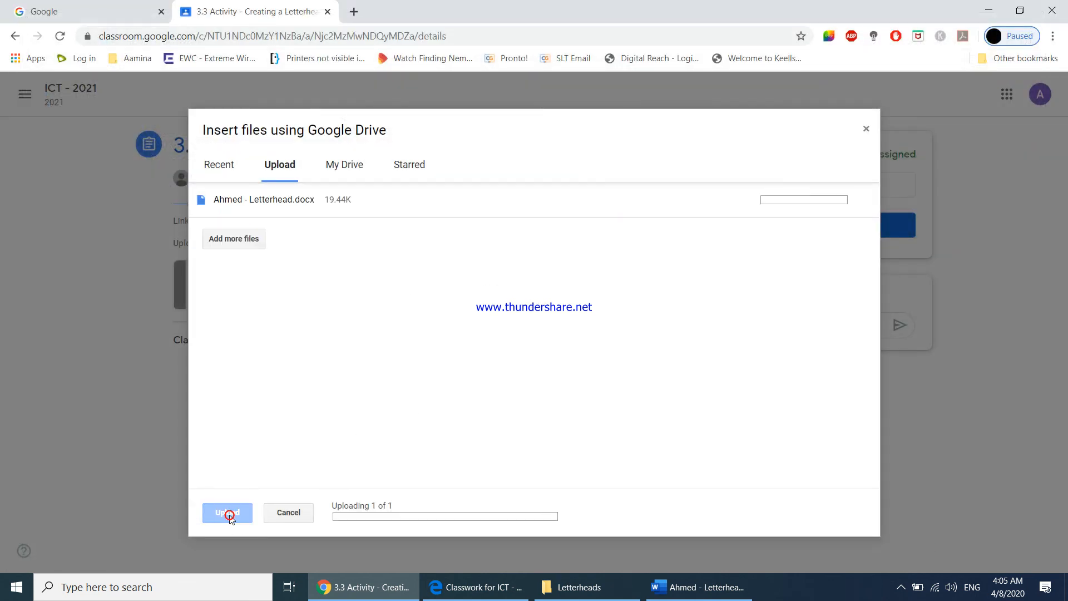